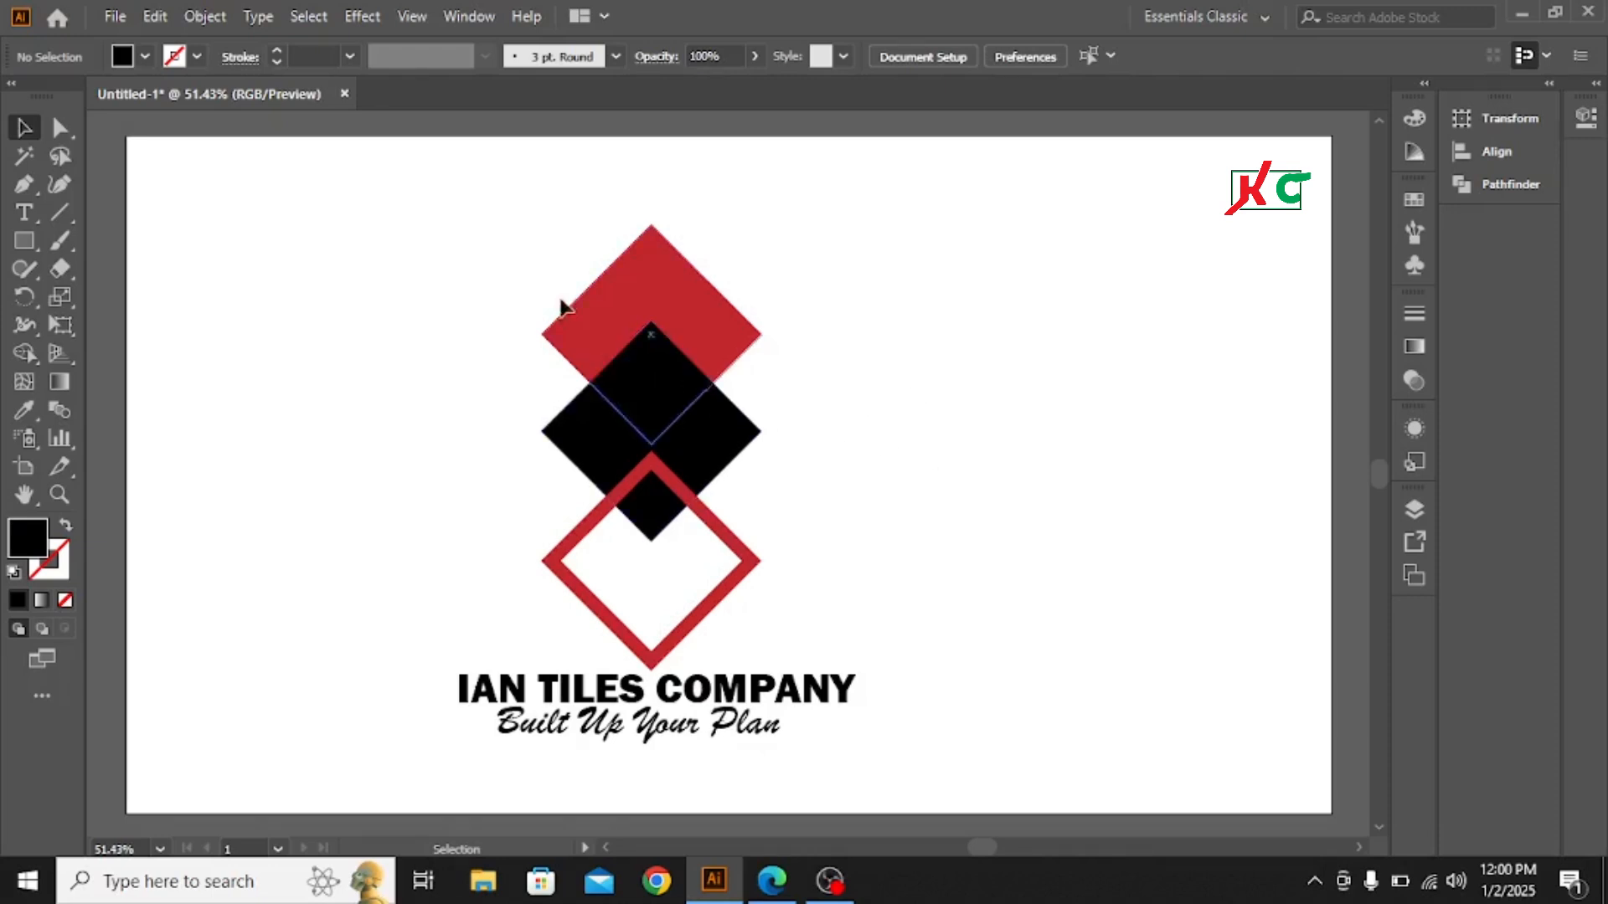
- Scale the whole finished tiles logo down to a small reference and move it into the artboard's upper-left corner
{"action": "left_click_drag", "start_coordinate": [457, 210], "coordinate": [776, 624]}
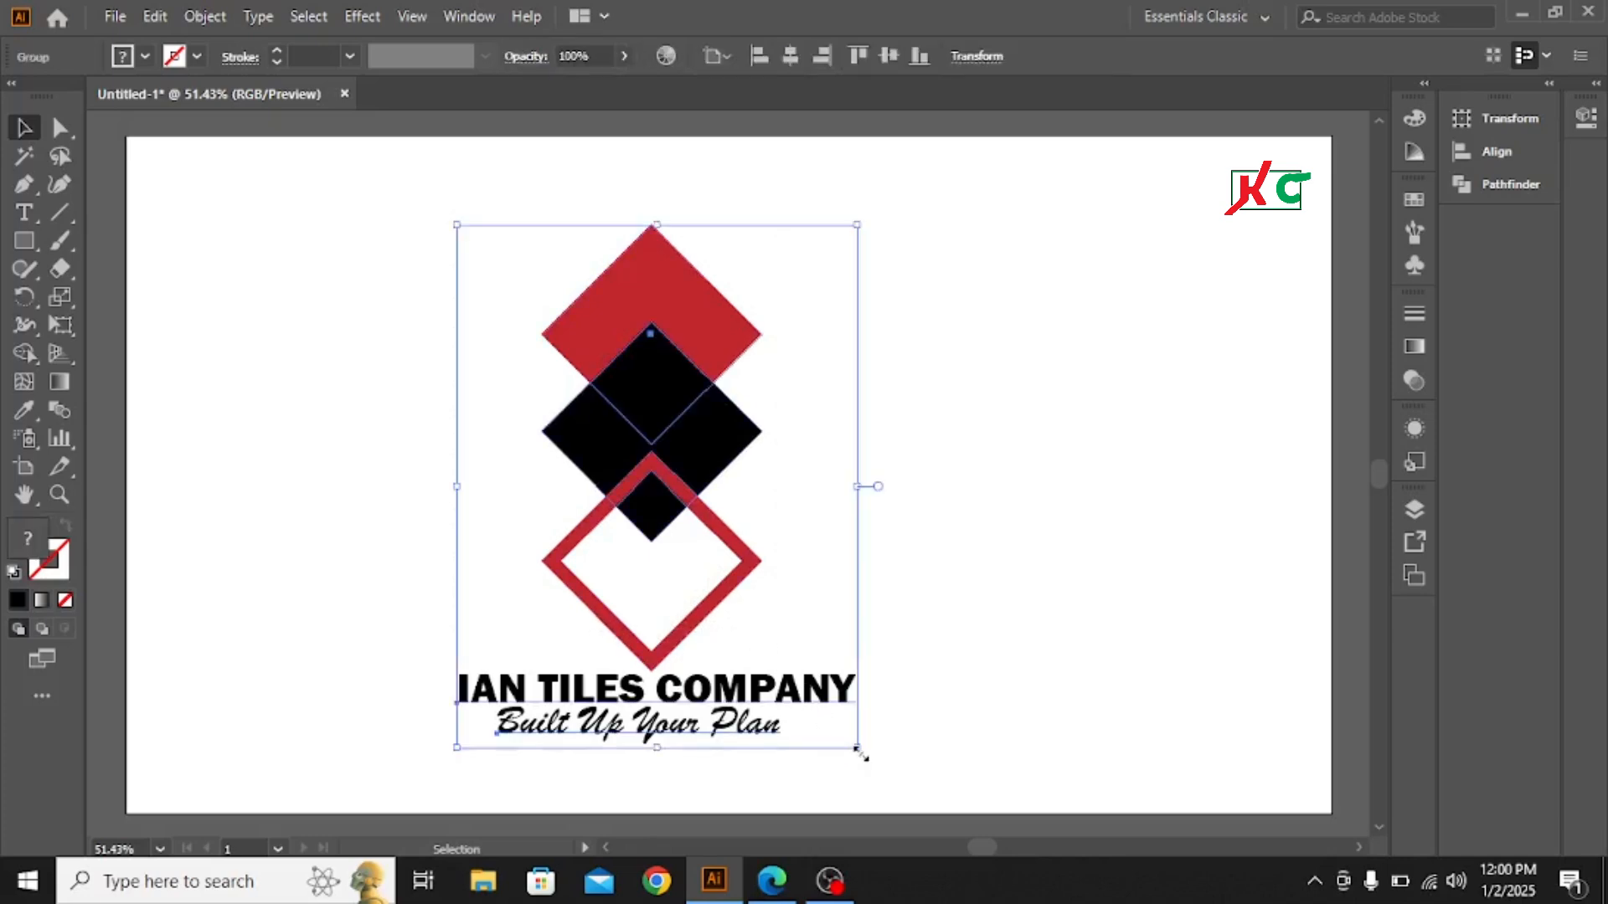
{"action": "left_click_drag", "start_coordinate": [861, 753], "coordinate": [707, 550]}
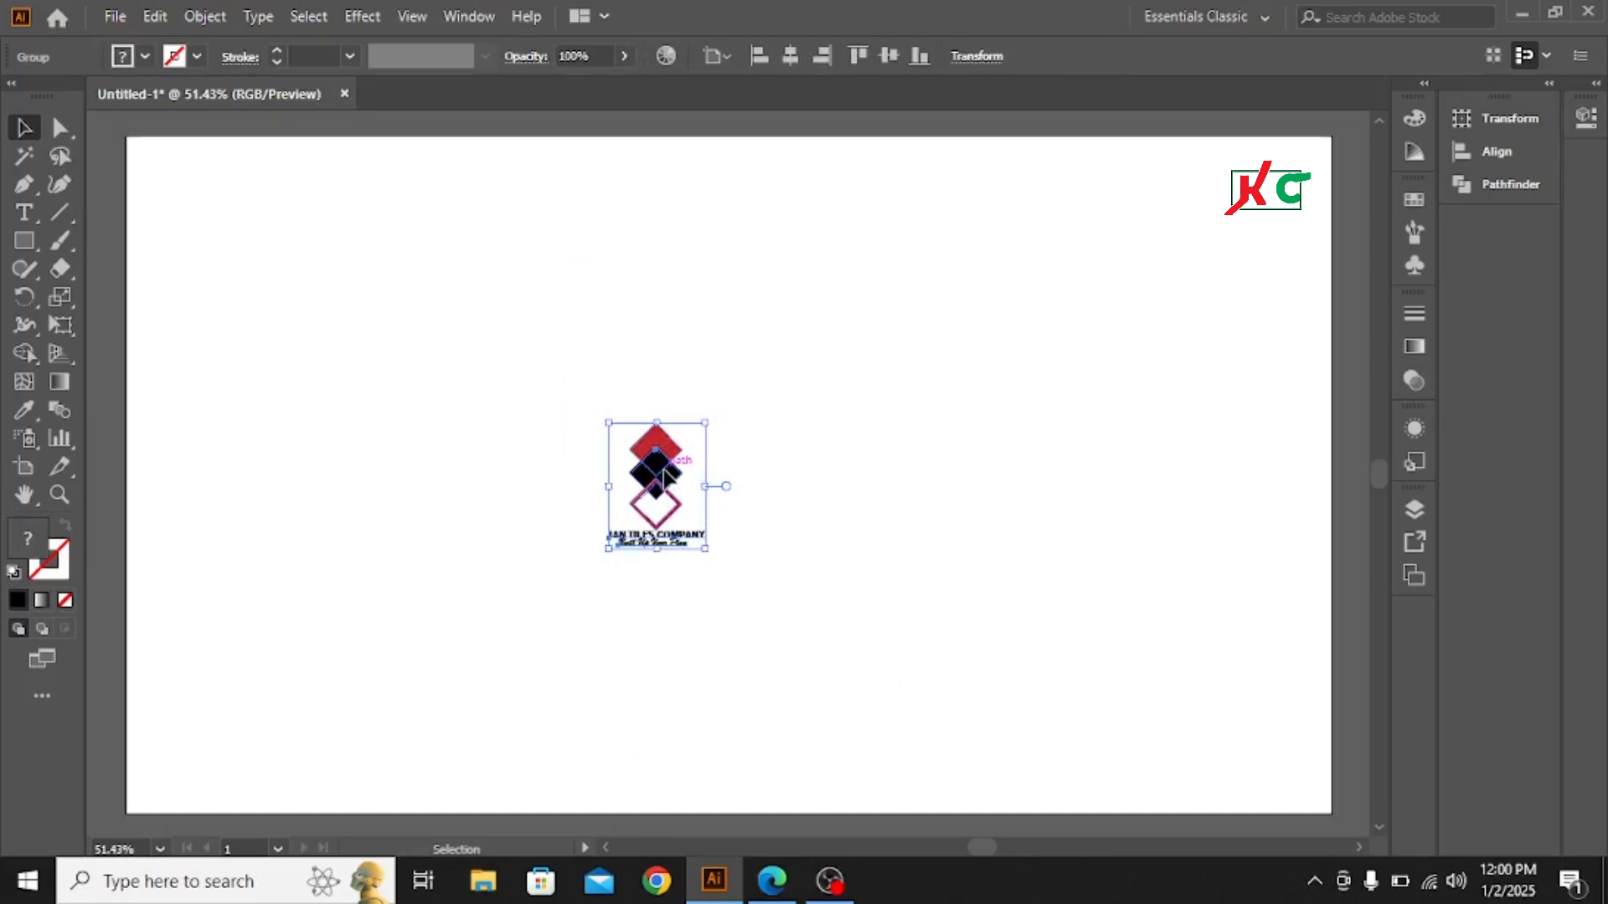
{"action": "left_click_drag", "start_coordinate": [664, 476], "coordinate": [201, 201]}
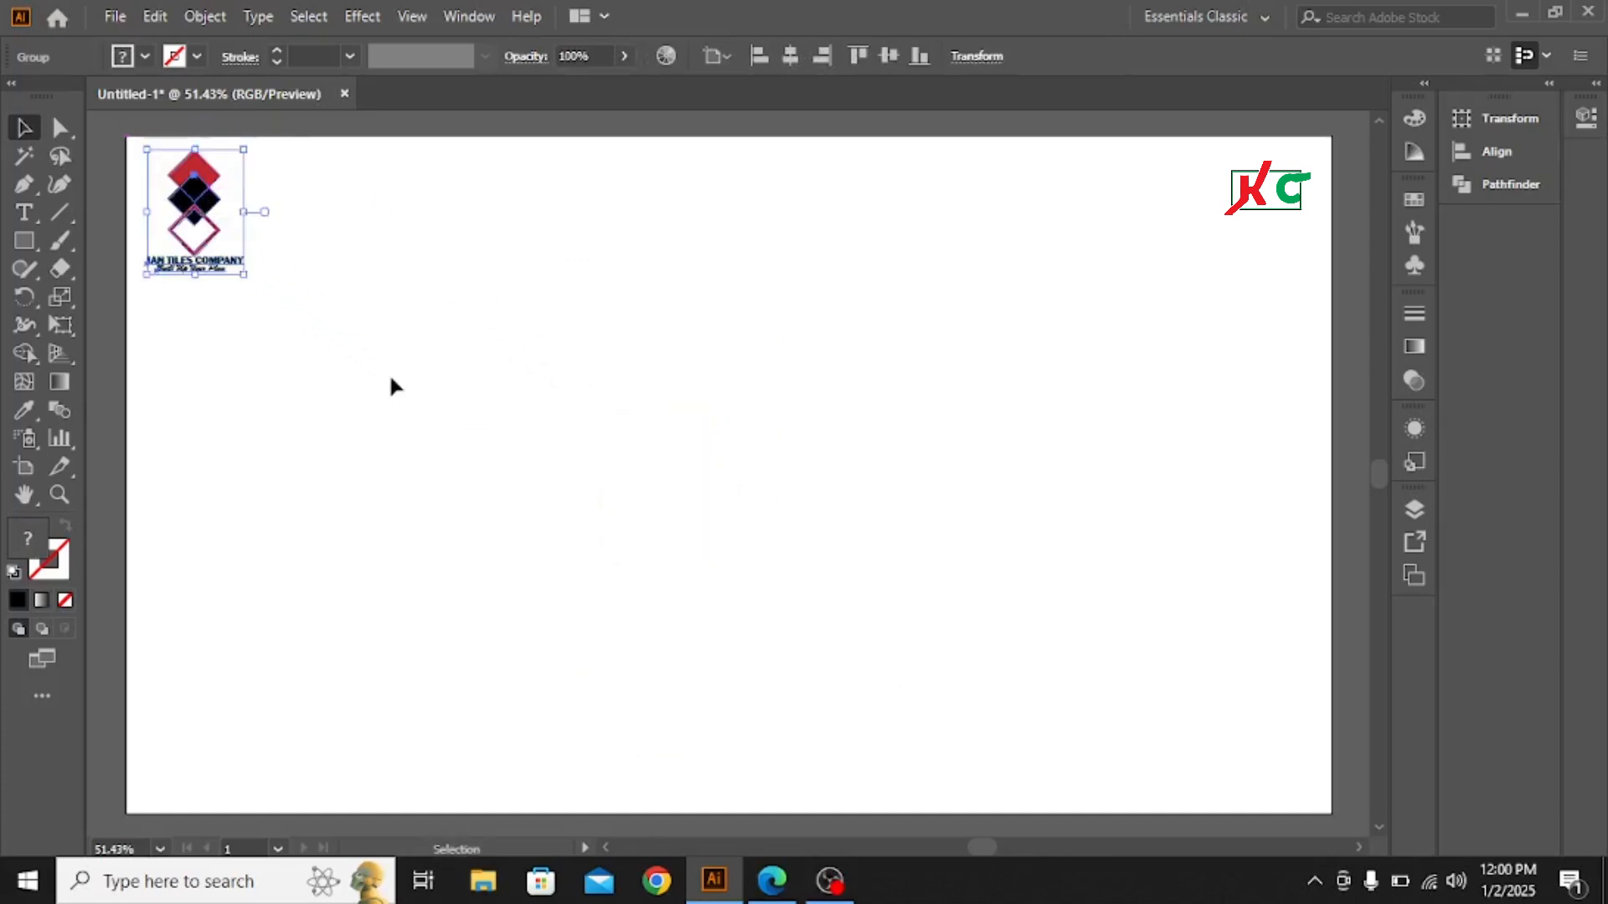
{"action": "left_click", "coordinate": [390, 386]}
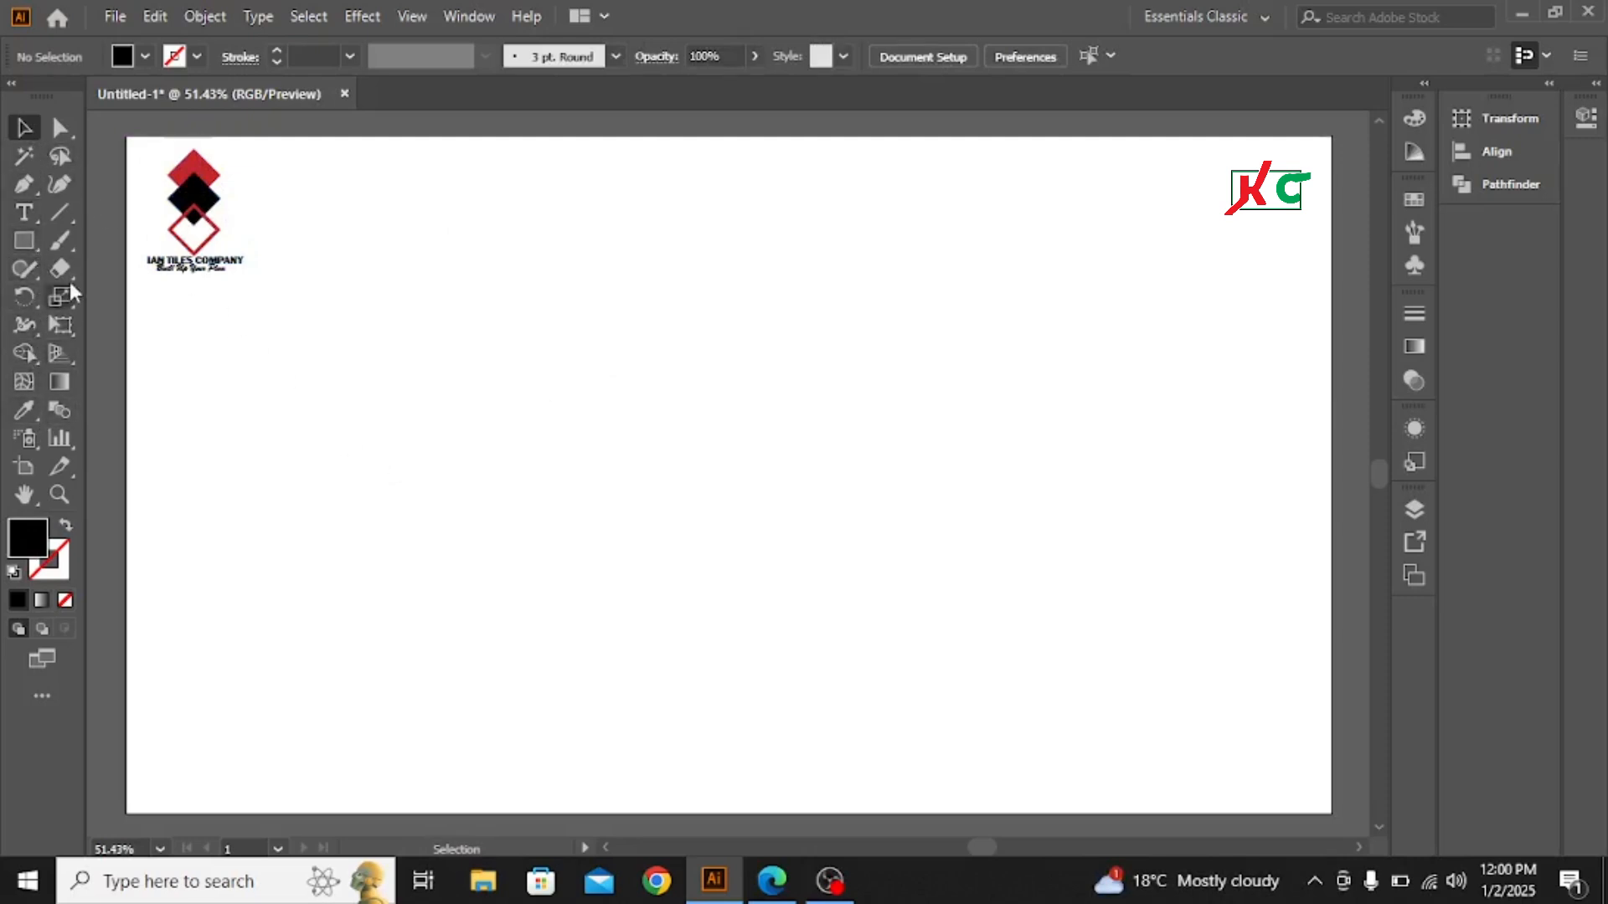
- Draw a black square from the artboard's center with the Rectangle tool and rotate it 45° into a diamond
{"action": "left_click", "coordinate": [26, 239]}
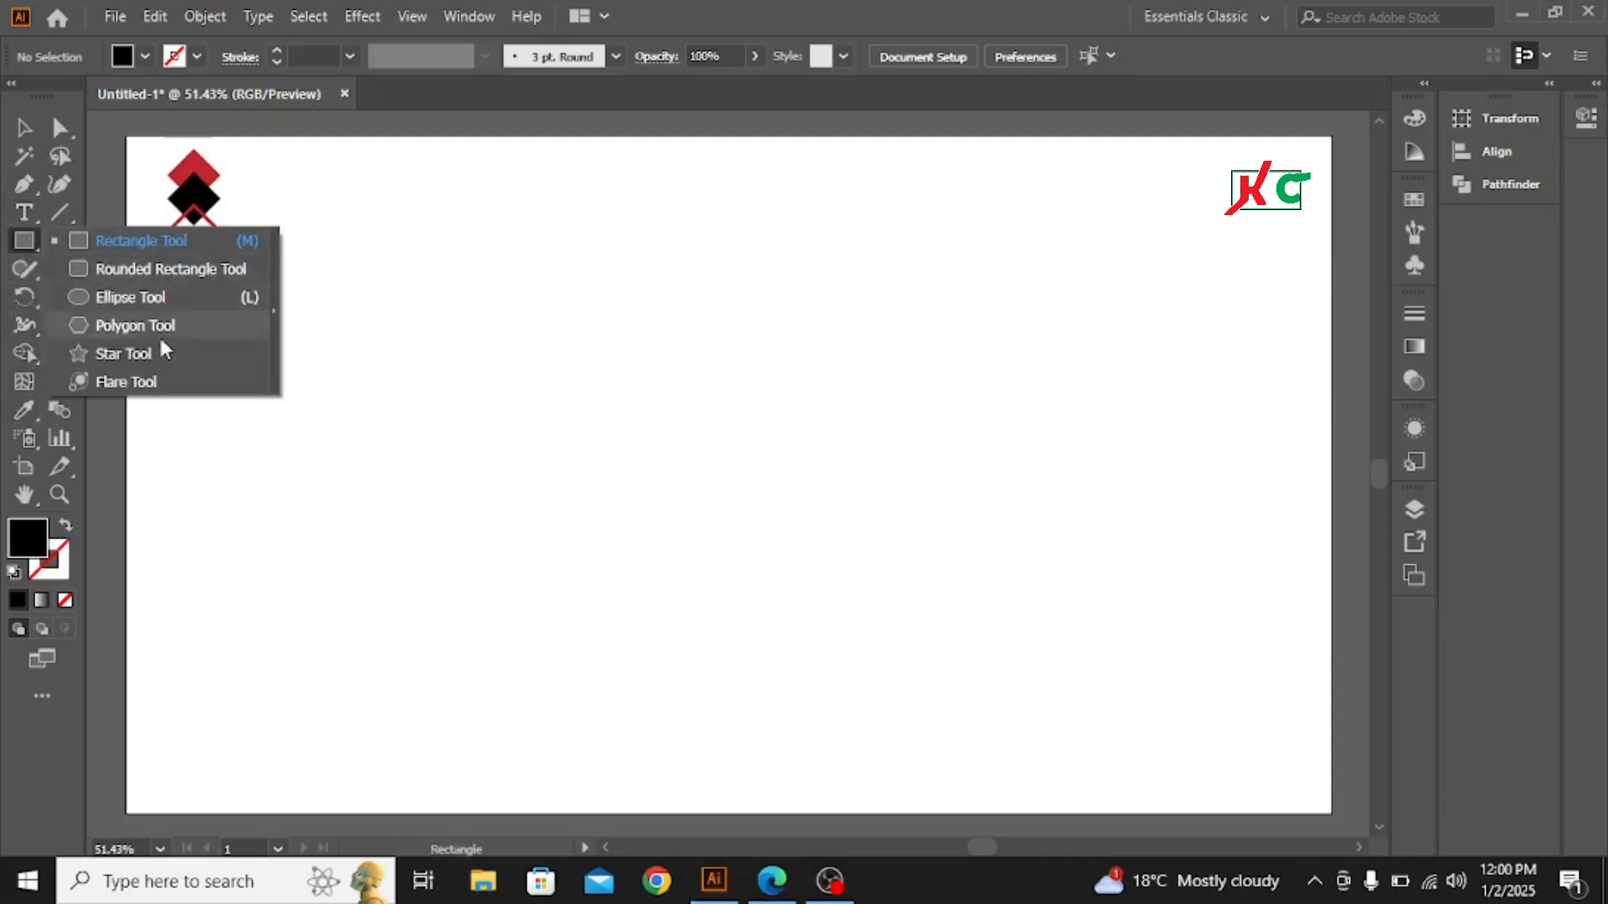
{"action": "left_click", "coordinate": [142, 243]}
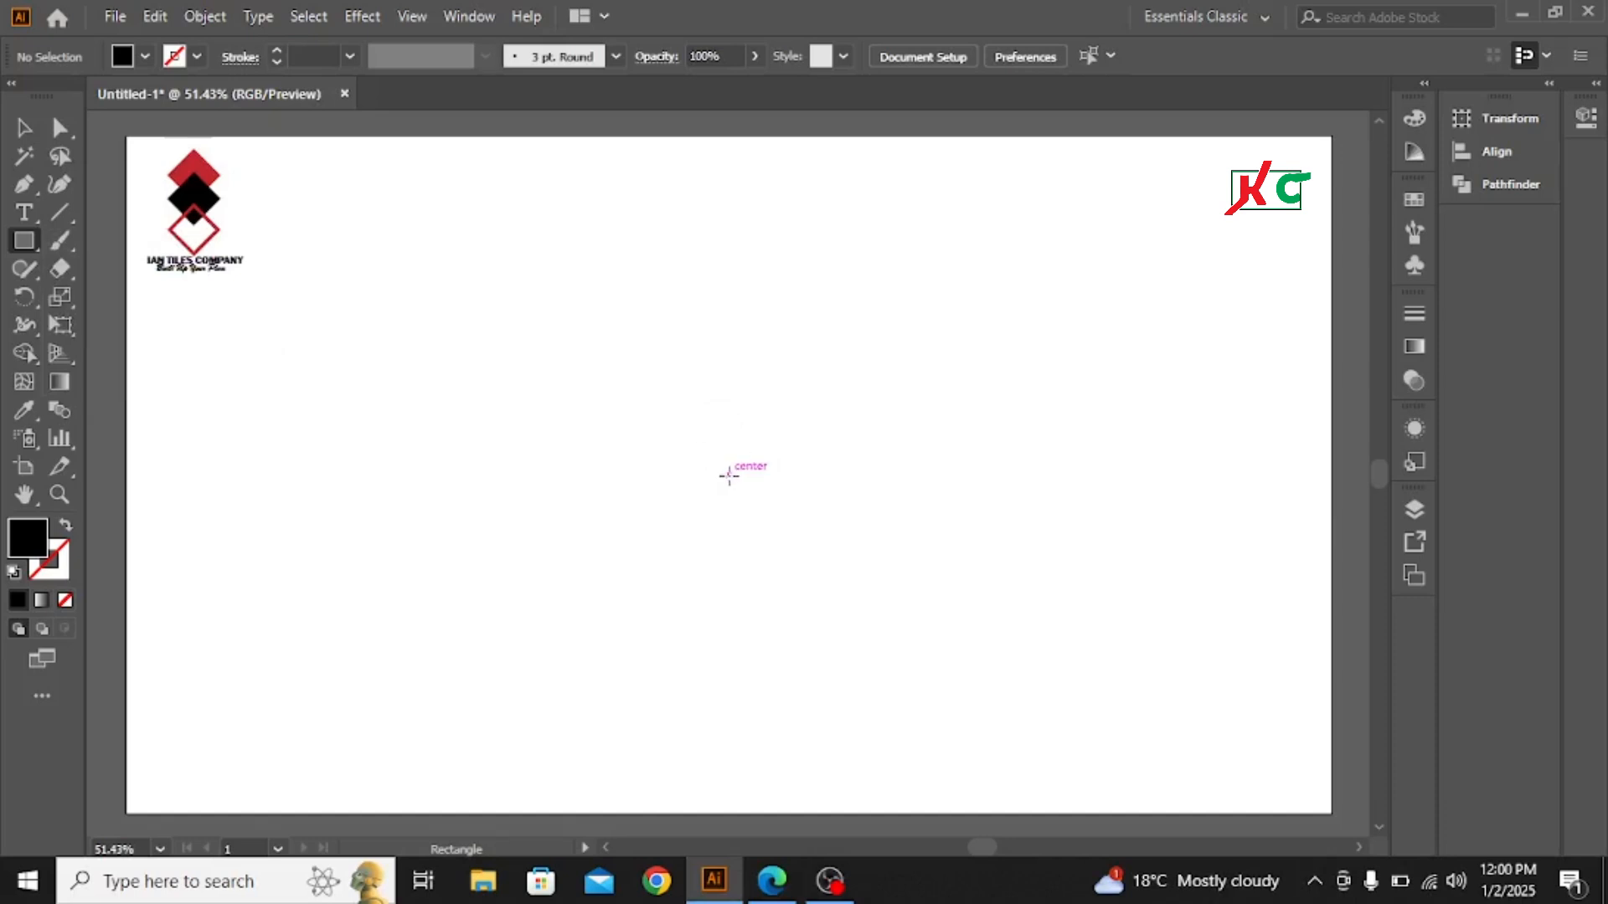
{"action": "left_click_drag", "start_coordinate": [729, 475], "coordinate": [755, 529]}
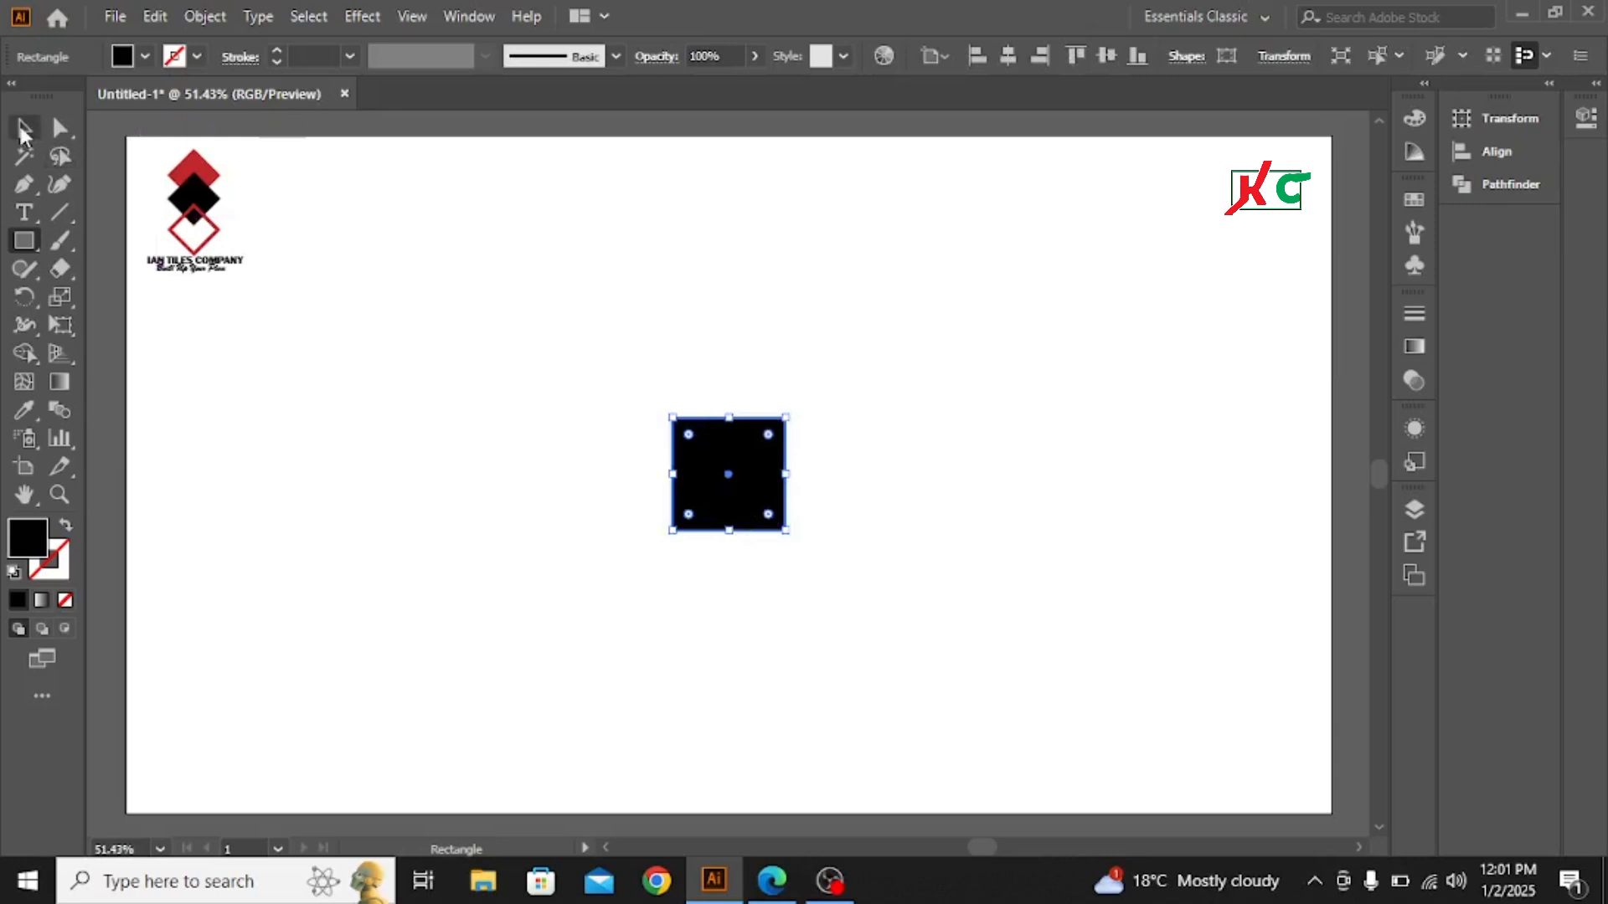
{"action": "left_click", "coordinate": [22, 131]}
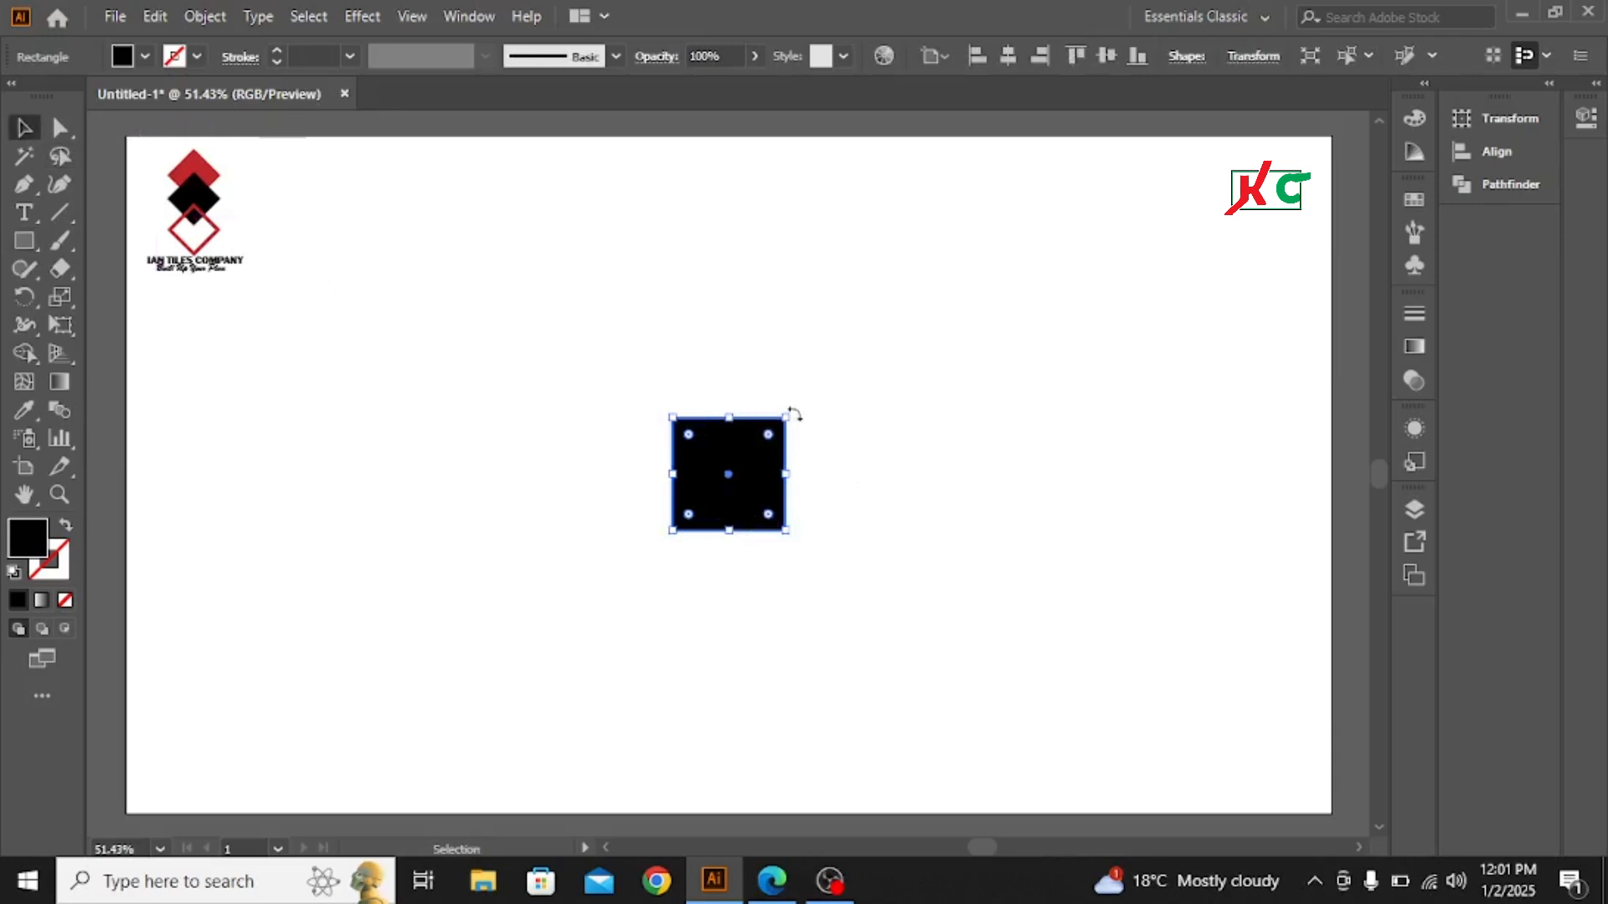
{"action": "left_click_drag", "start_coordinate": [793, 412], "coordinate": [734, 391]}
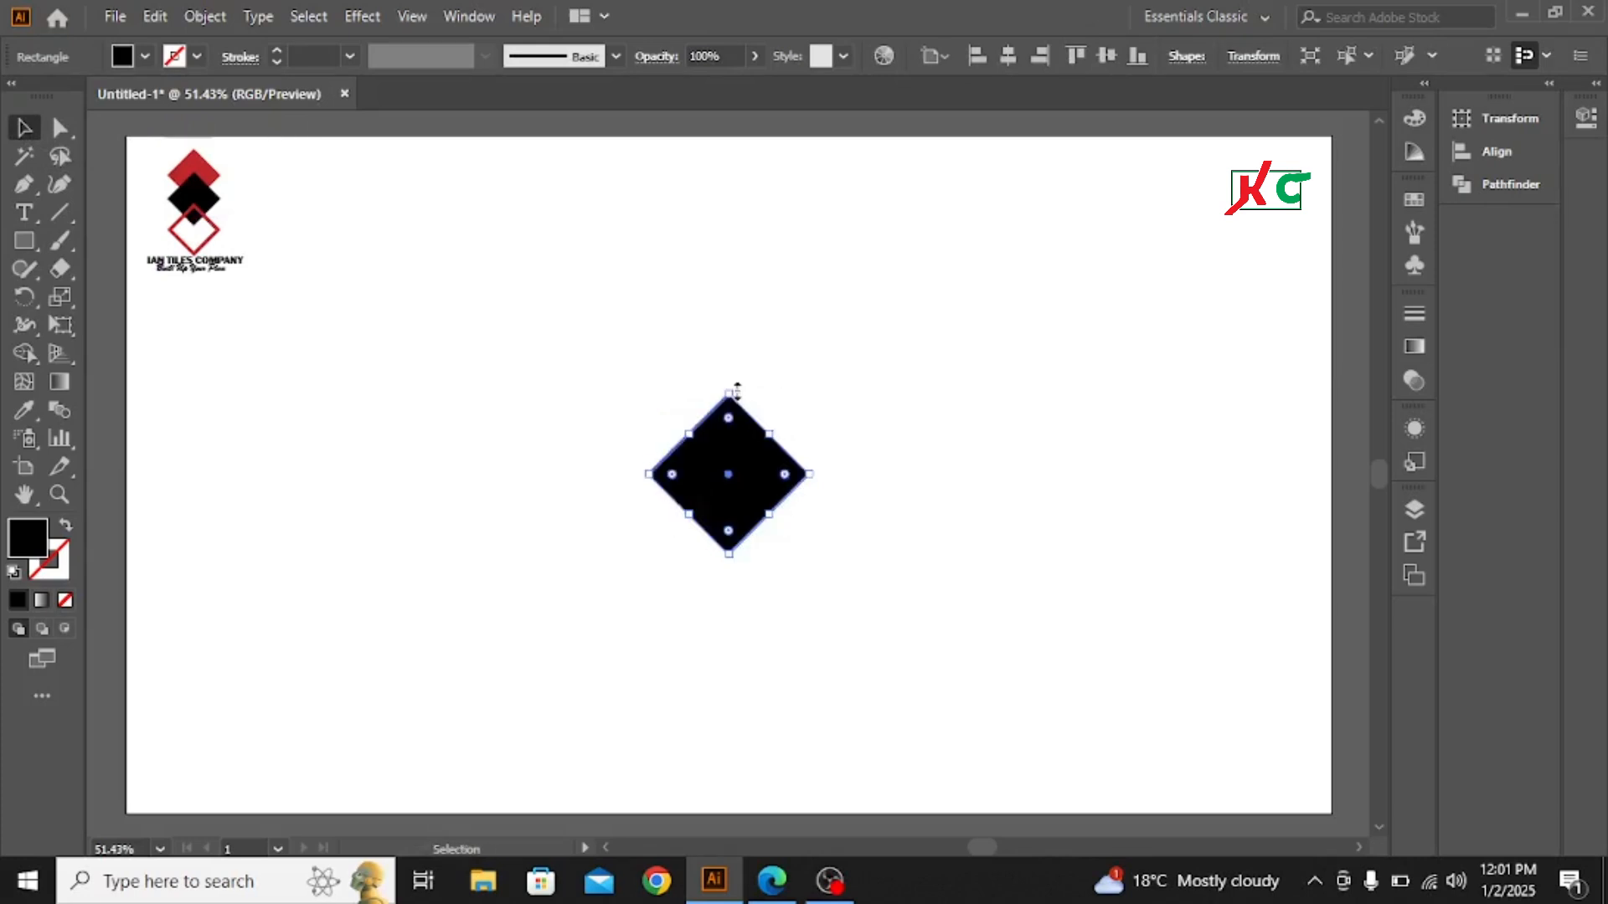
- Fill the diamond with the dark red swatch
{"action": "left_click", "coordinate": [1414, 203]}
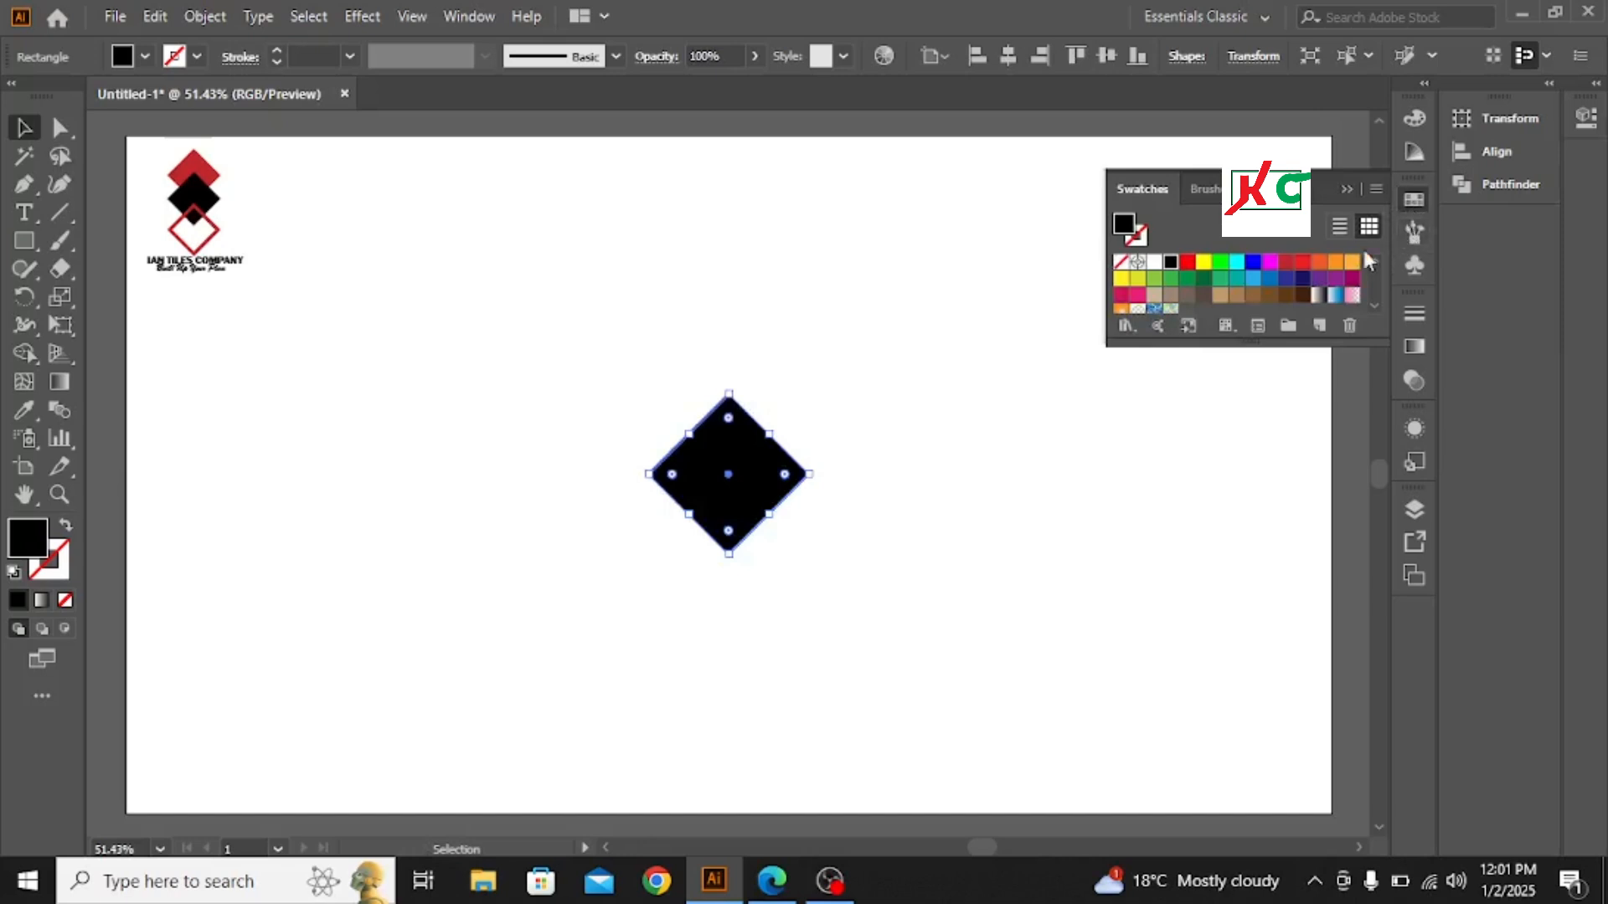
{"action": "left_click", "coordinate": [1287, 263]}
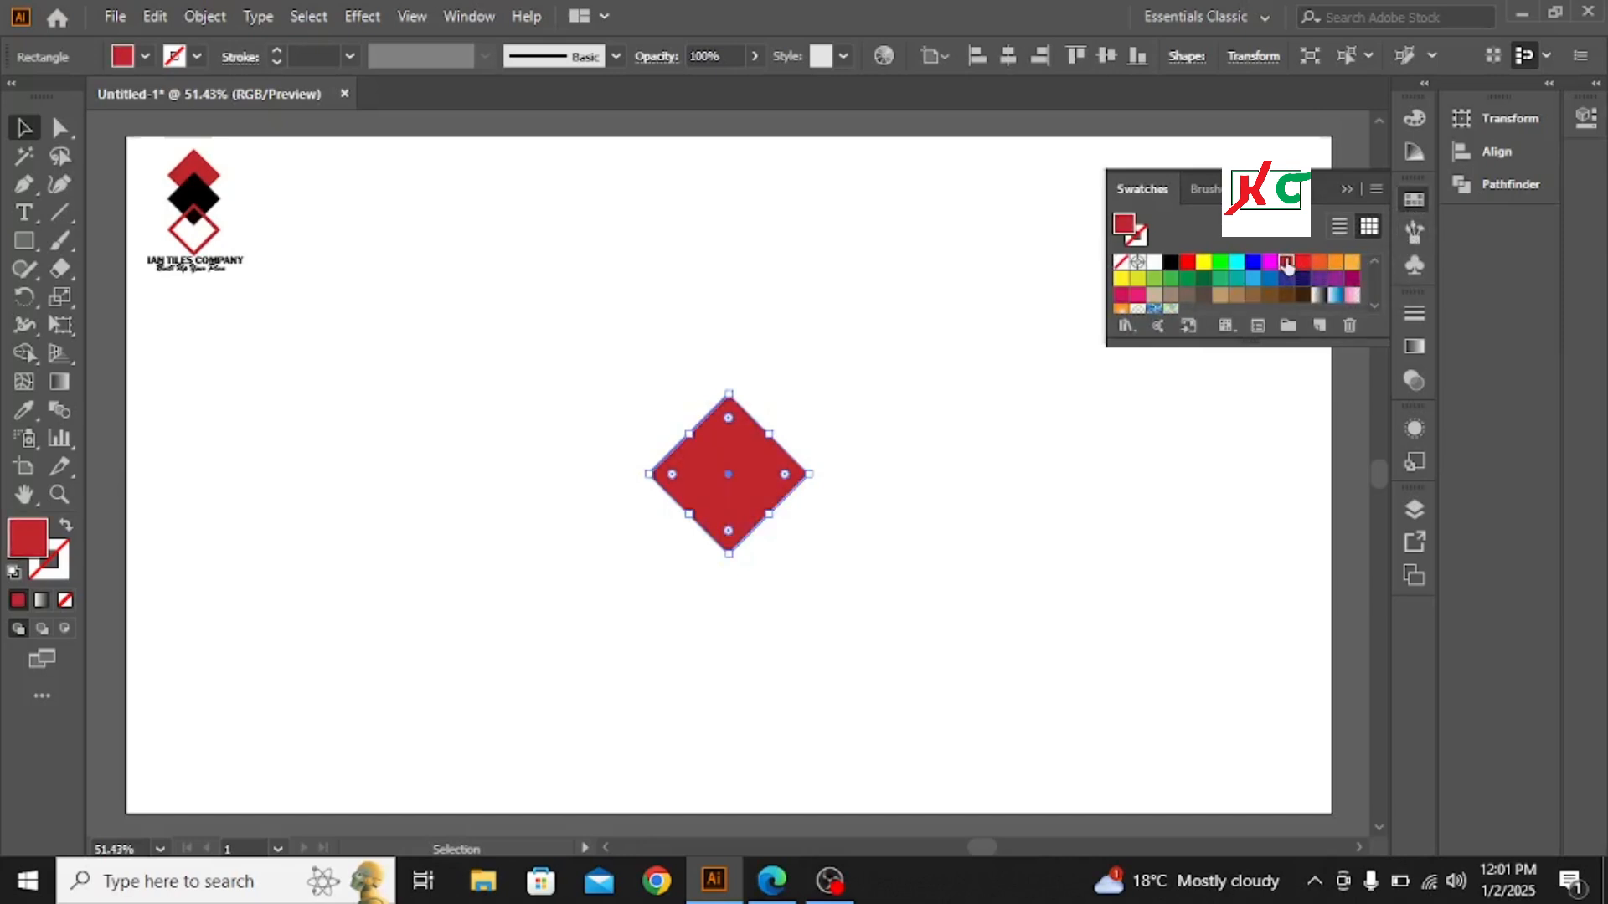
{"action": "left_click", "coordinate": [1346, 189]}
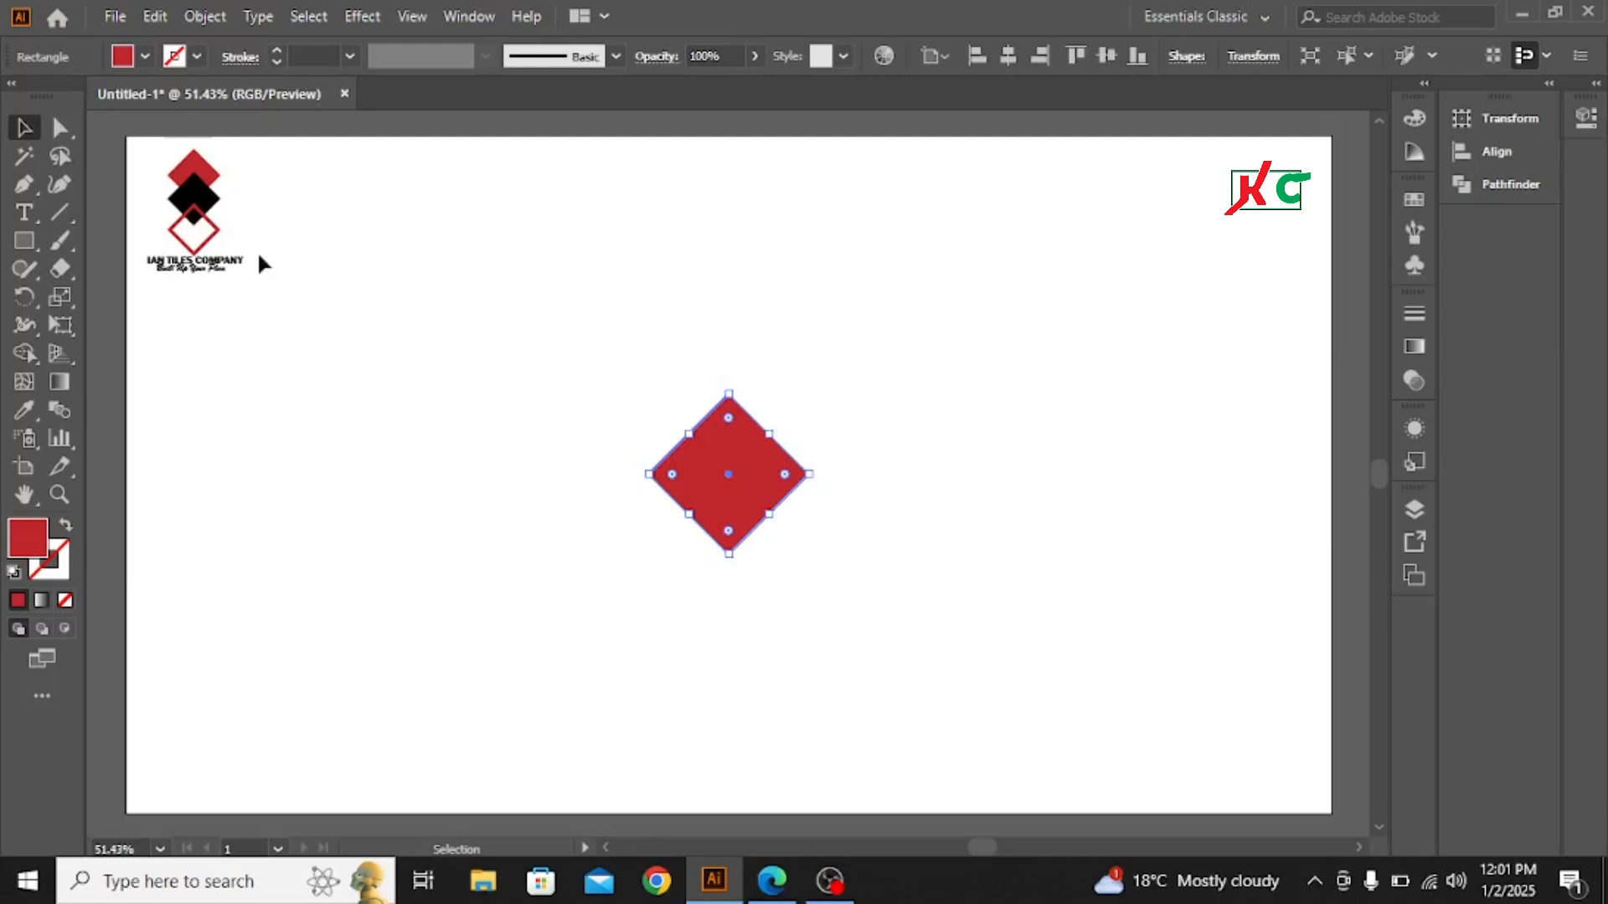
- Duplicate the red diamond and arrange the two vertically, with the copy overlapping the lower part of the original
{"action": "left_click", "coordinate": [155, 18]}
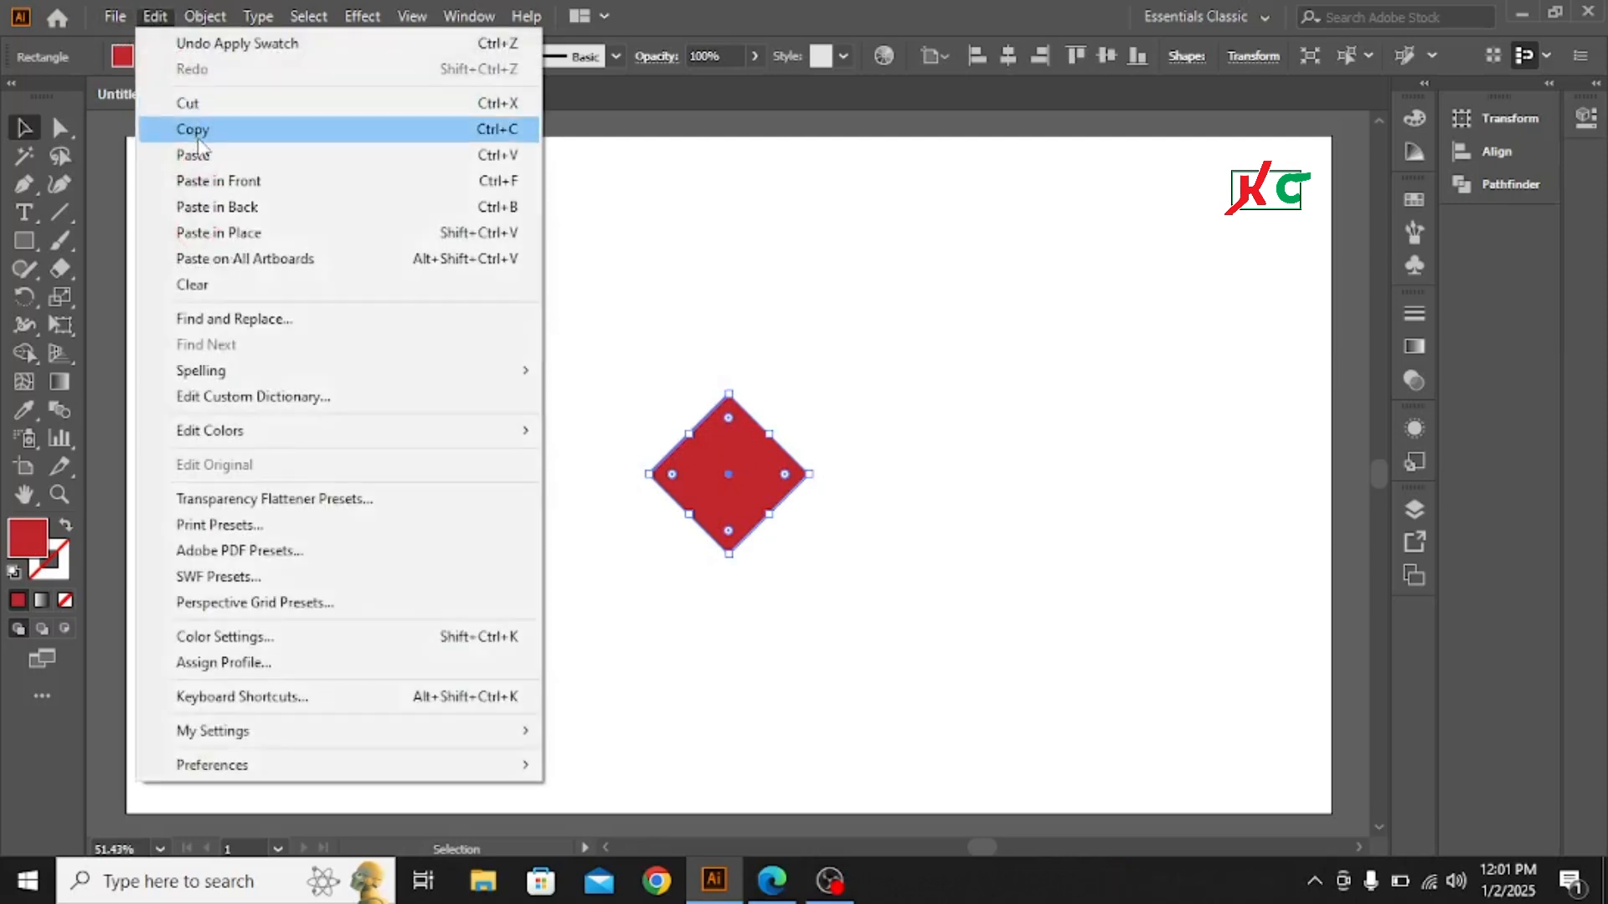
{"action": "left_click", "coordinate": [293, 129]}
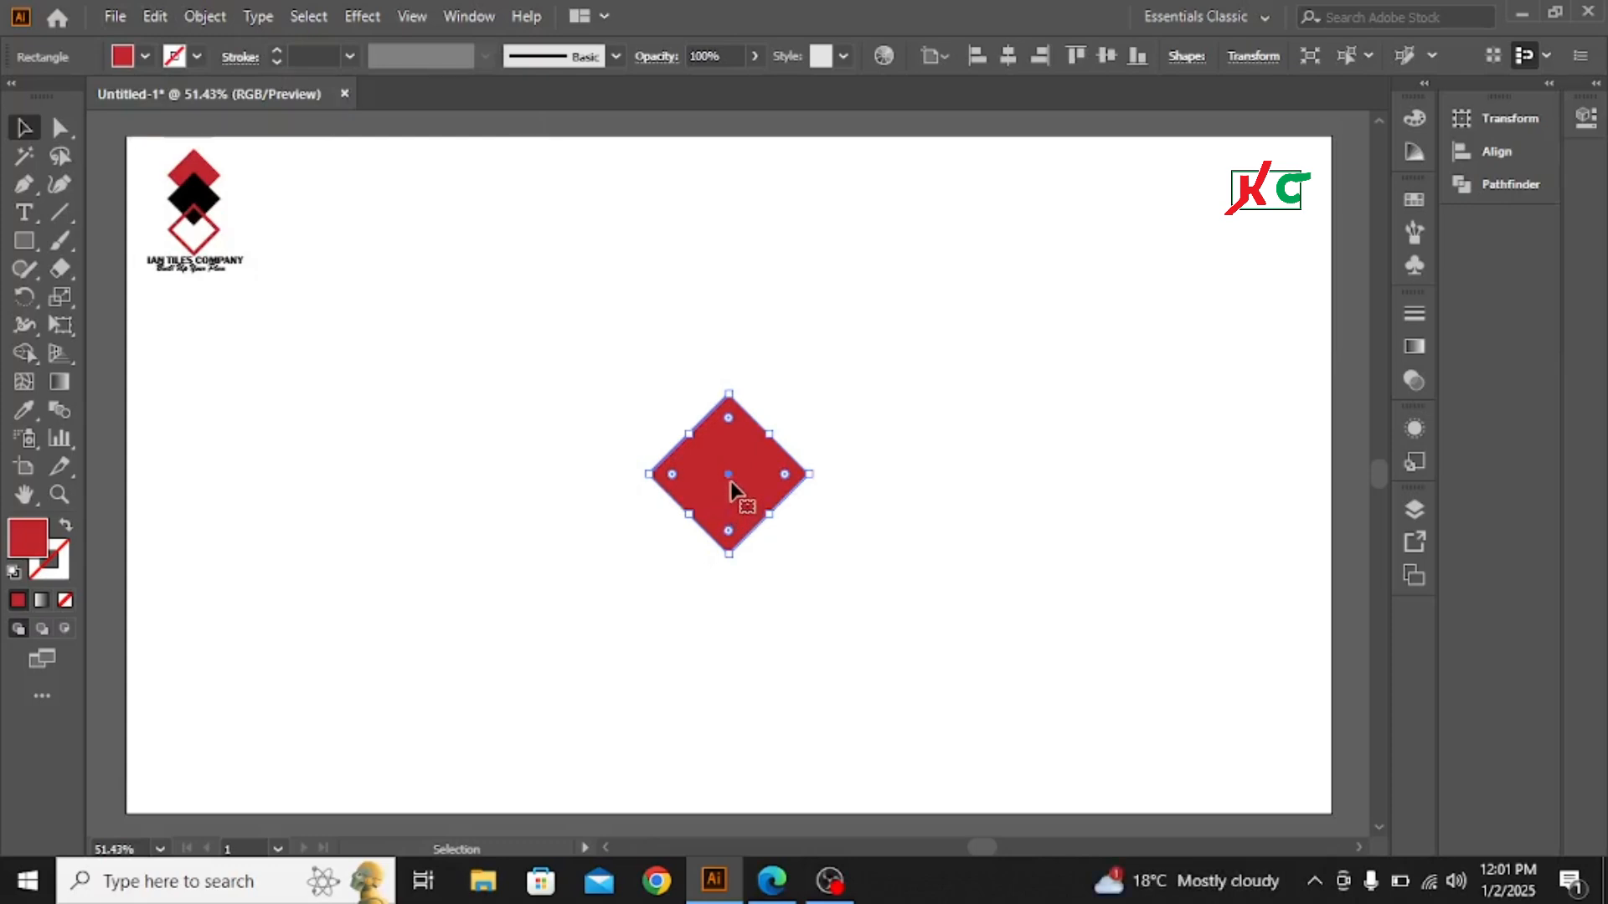
{"action": "mouse_move", "coordinate": [730, 484]}
{"action": "left_mouse_down"}
{"action": "mouse_move", "coordinate": [733, 562]}
{"action": "mouse_move", "coordinate": [732, 410]}
{"action": "mouse_move", "coordinate": [730, 503]}
{"action": "left_mouse_up"}
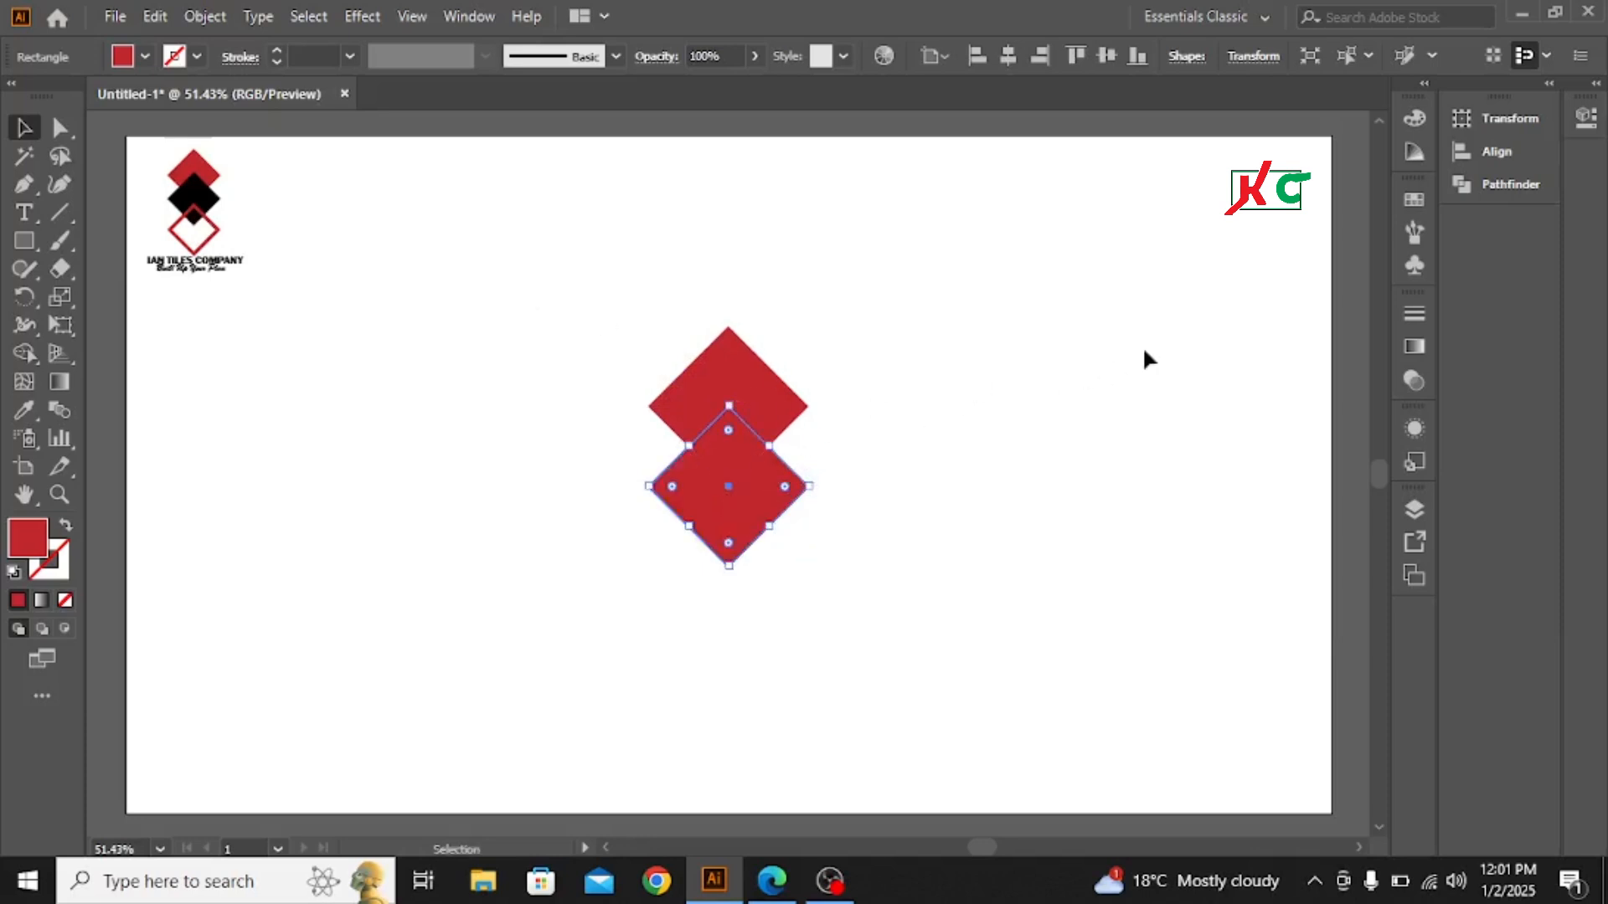
- Fill the lower diamond with black and place a copy of it straight below, overlapping its lower half
{"action": "left_click", "coordinate": [1413, 200]}
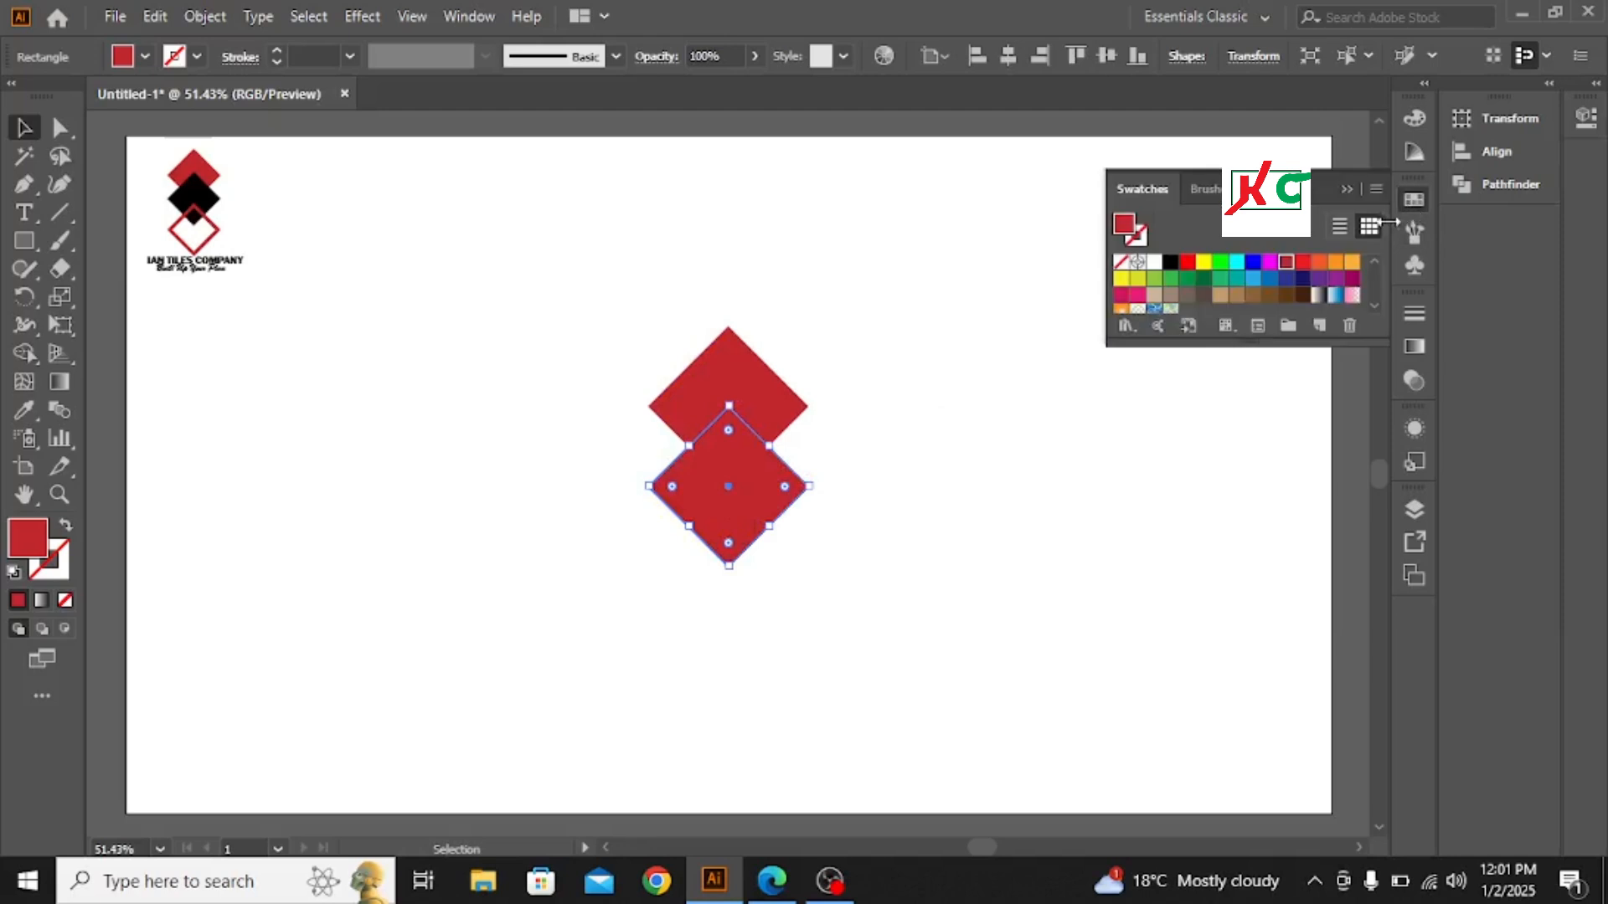
{"action": "left_click", "coordinate": [1170, 264]}
{"action": "left_click", "coordinate": [1171, 264]}
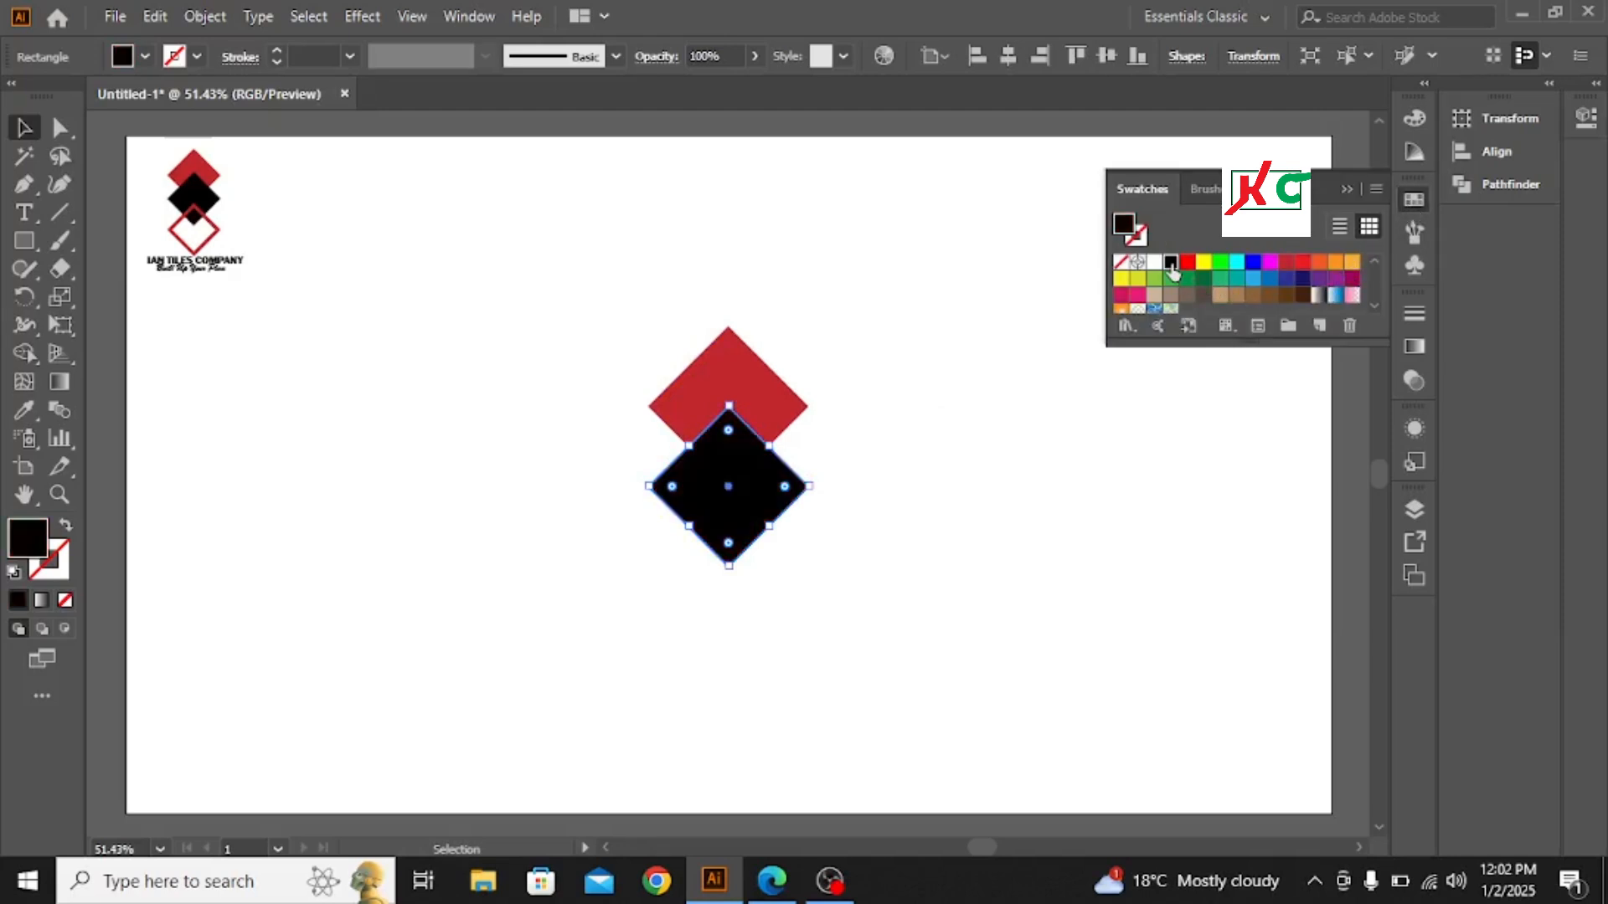
{"action": "left_click", "coordinate": [1345, 188]}
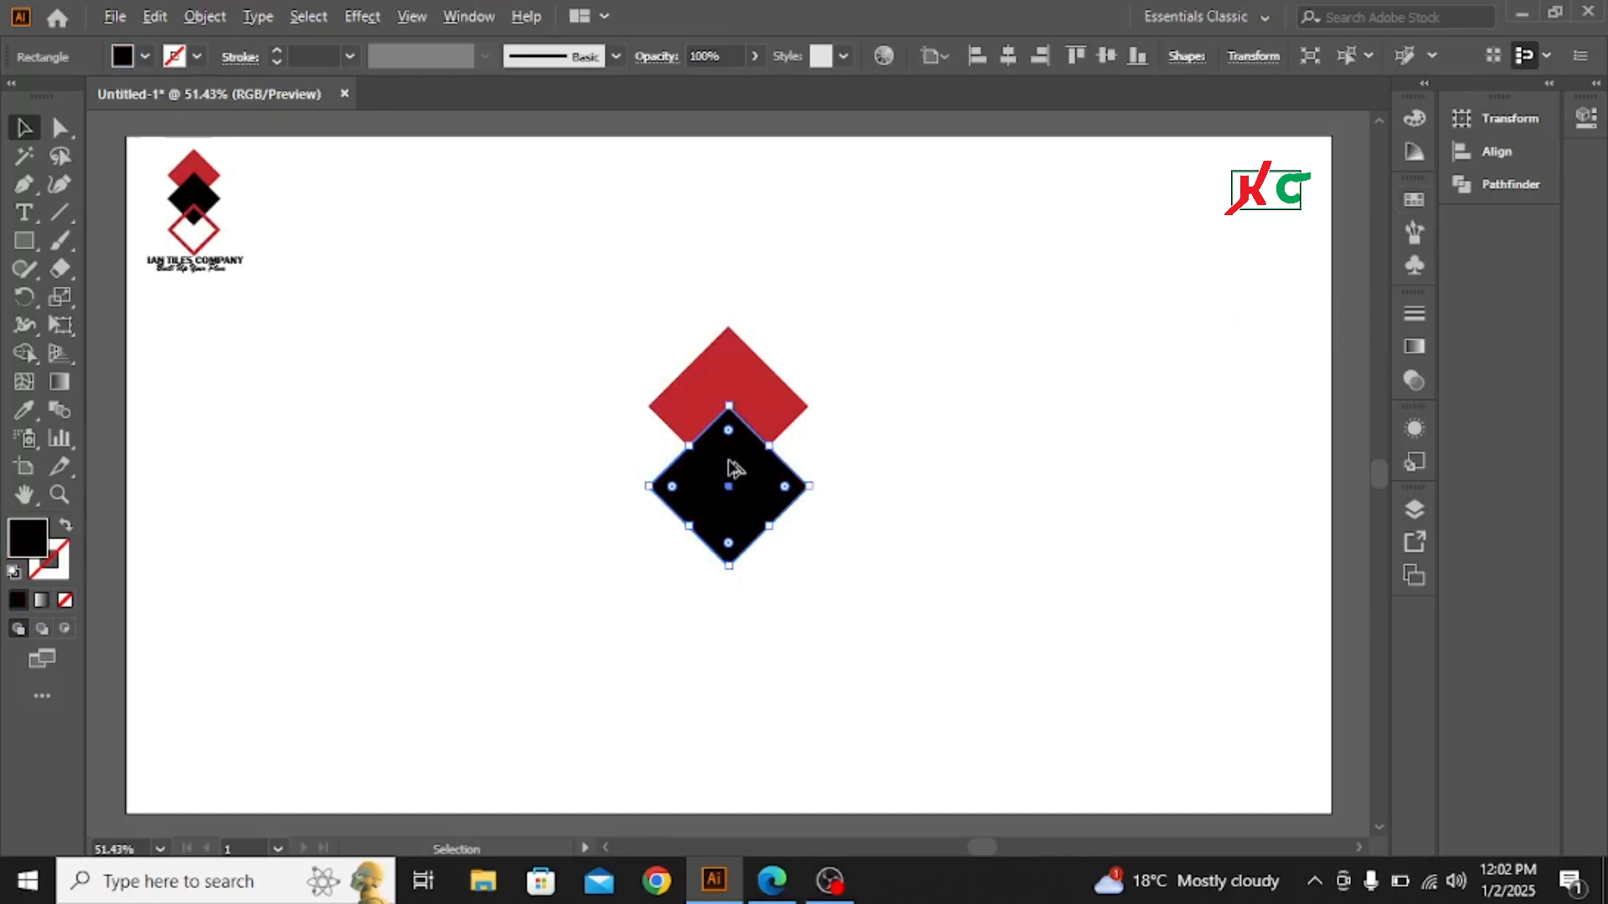
{"action": "left_click_drag", "start_coordinate": [733, 470], "coordinate": [737, 544]}
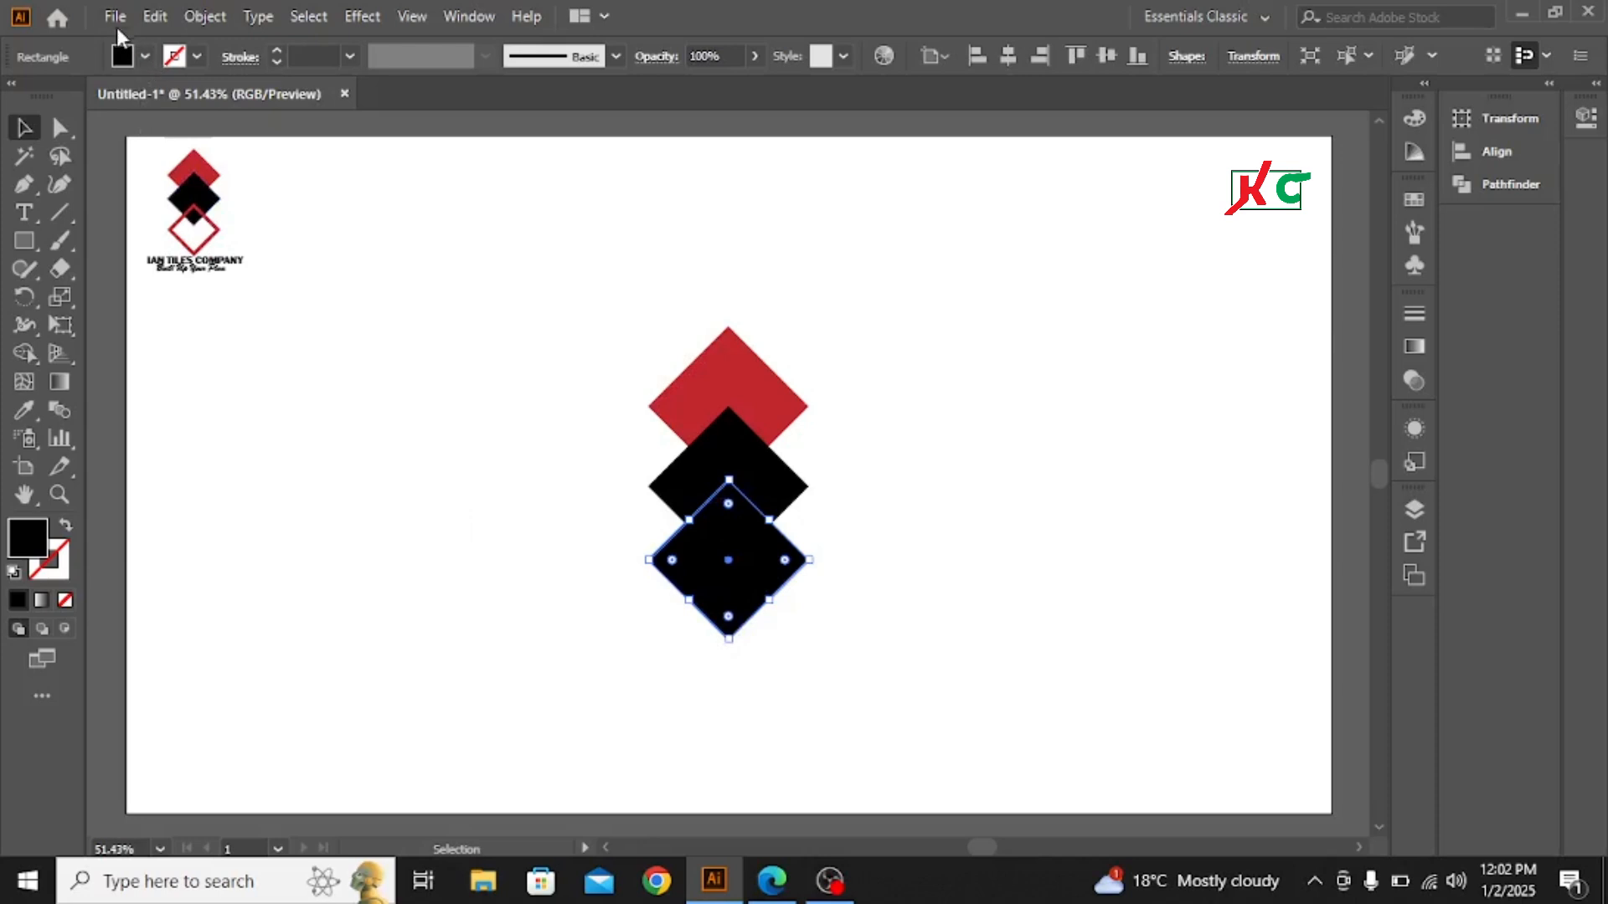
- Paste a copy of the lowest black diamond in front and shrink it slightly about its center to leave a thin border
{"action": "left_click", "coordinate": [155, 15]}
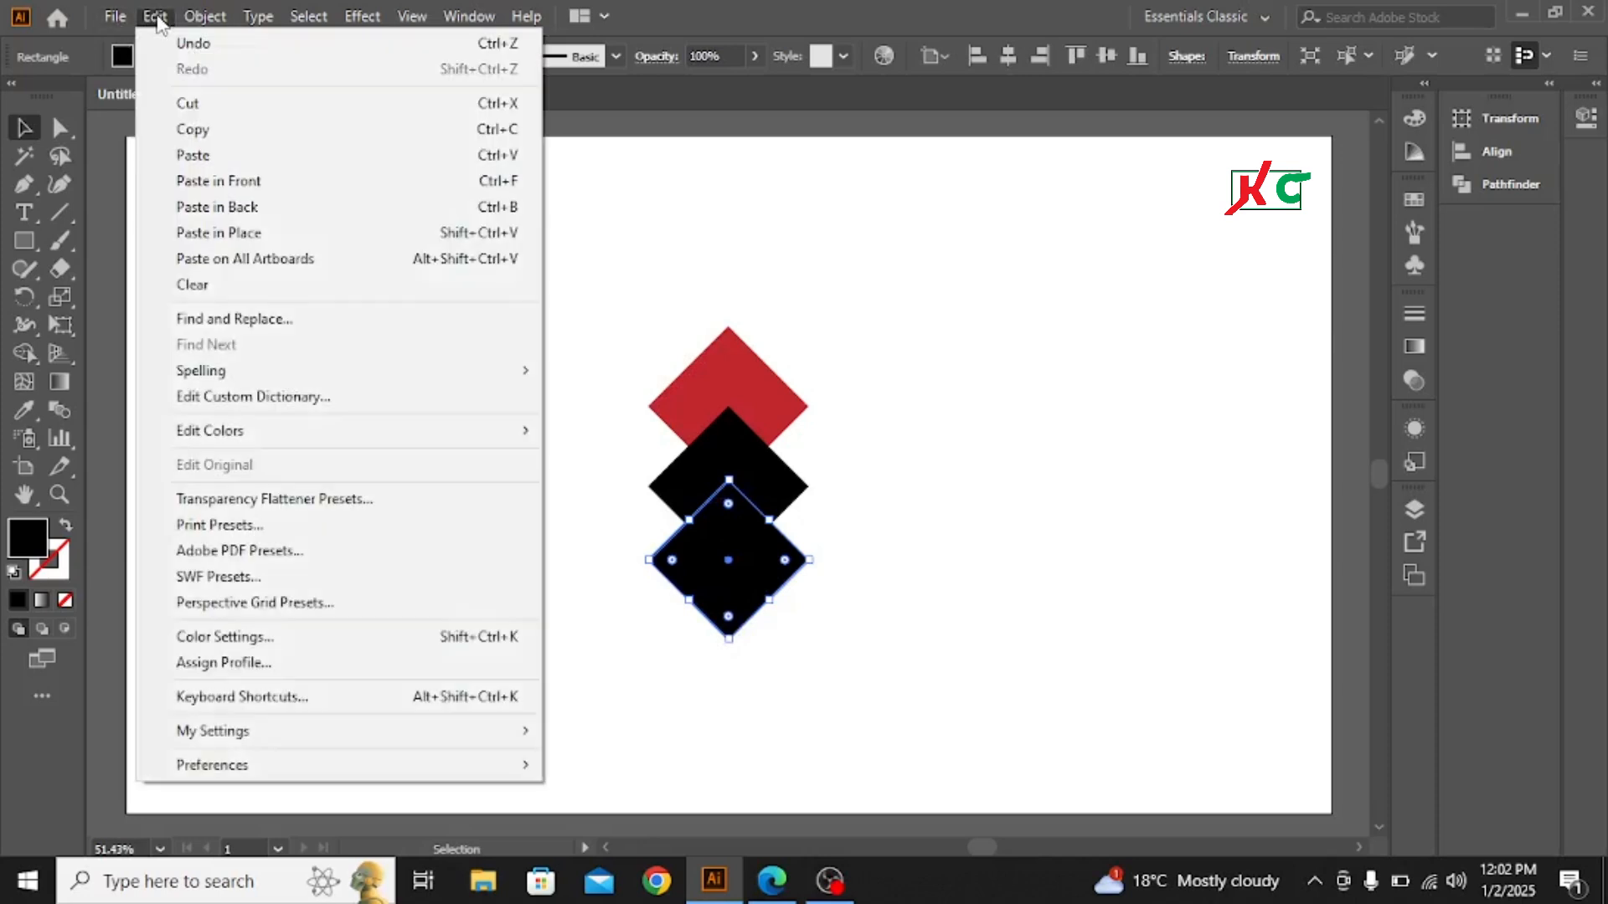
{"action": "left_click", "coordinate": [192, 131]}
{"action": "left_click", "coordinate": [153, 16]}
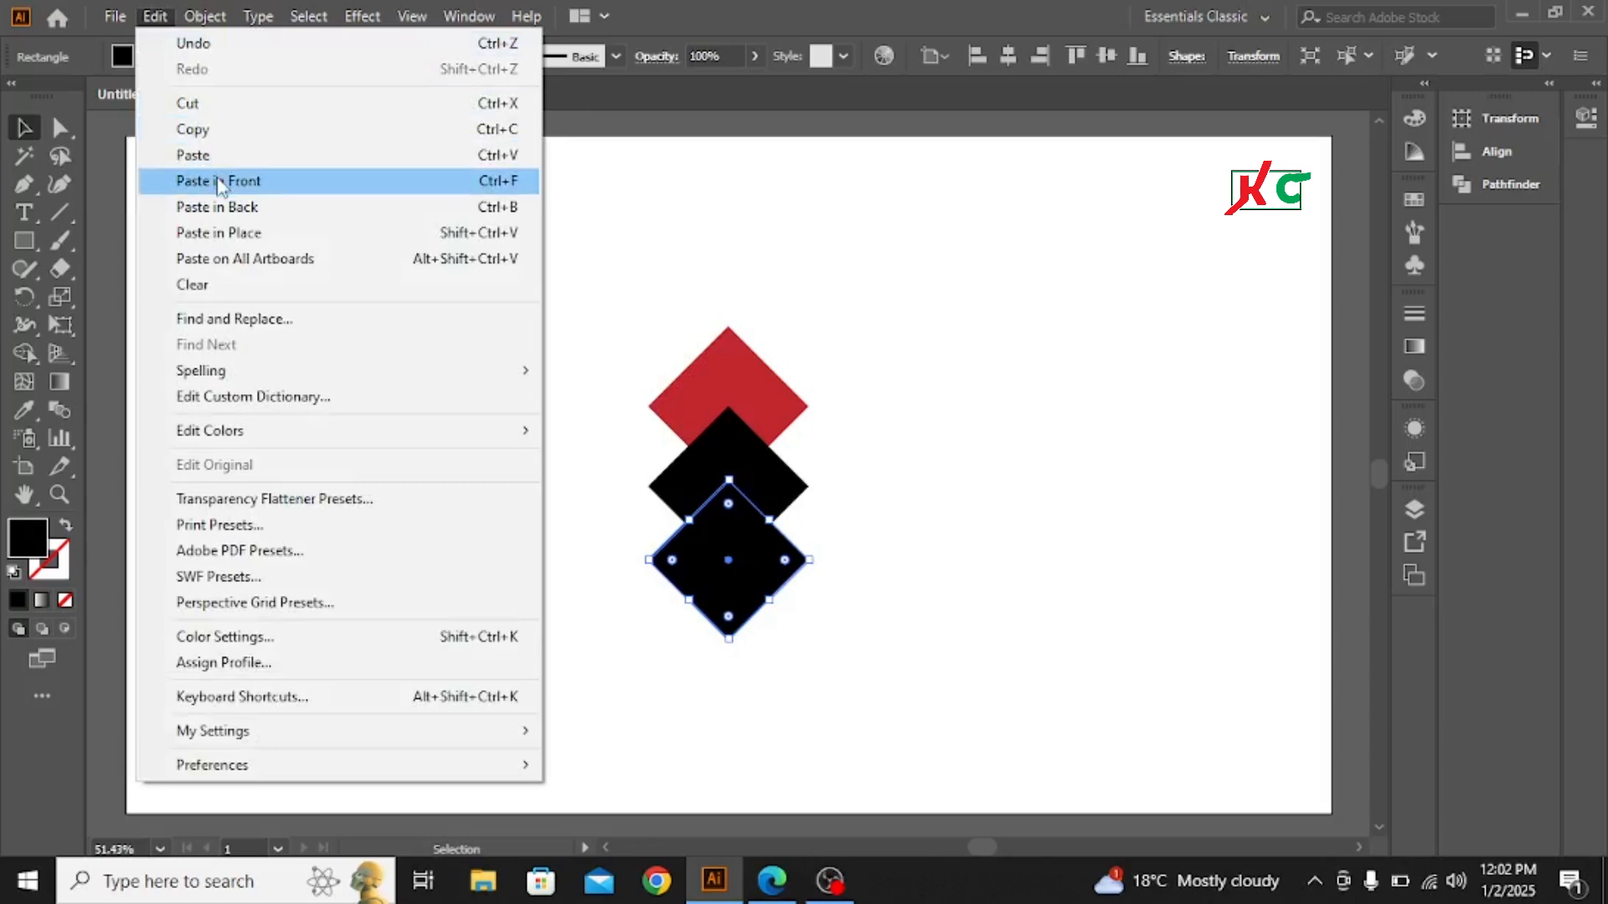
{"action": "left_click", "coordinate": [219, 181]}
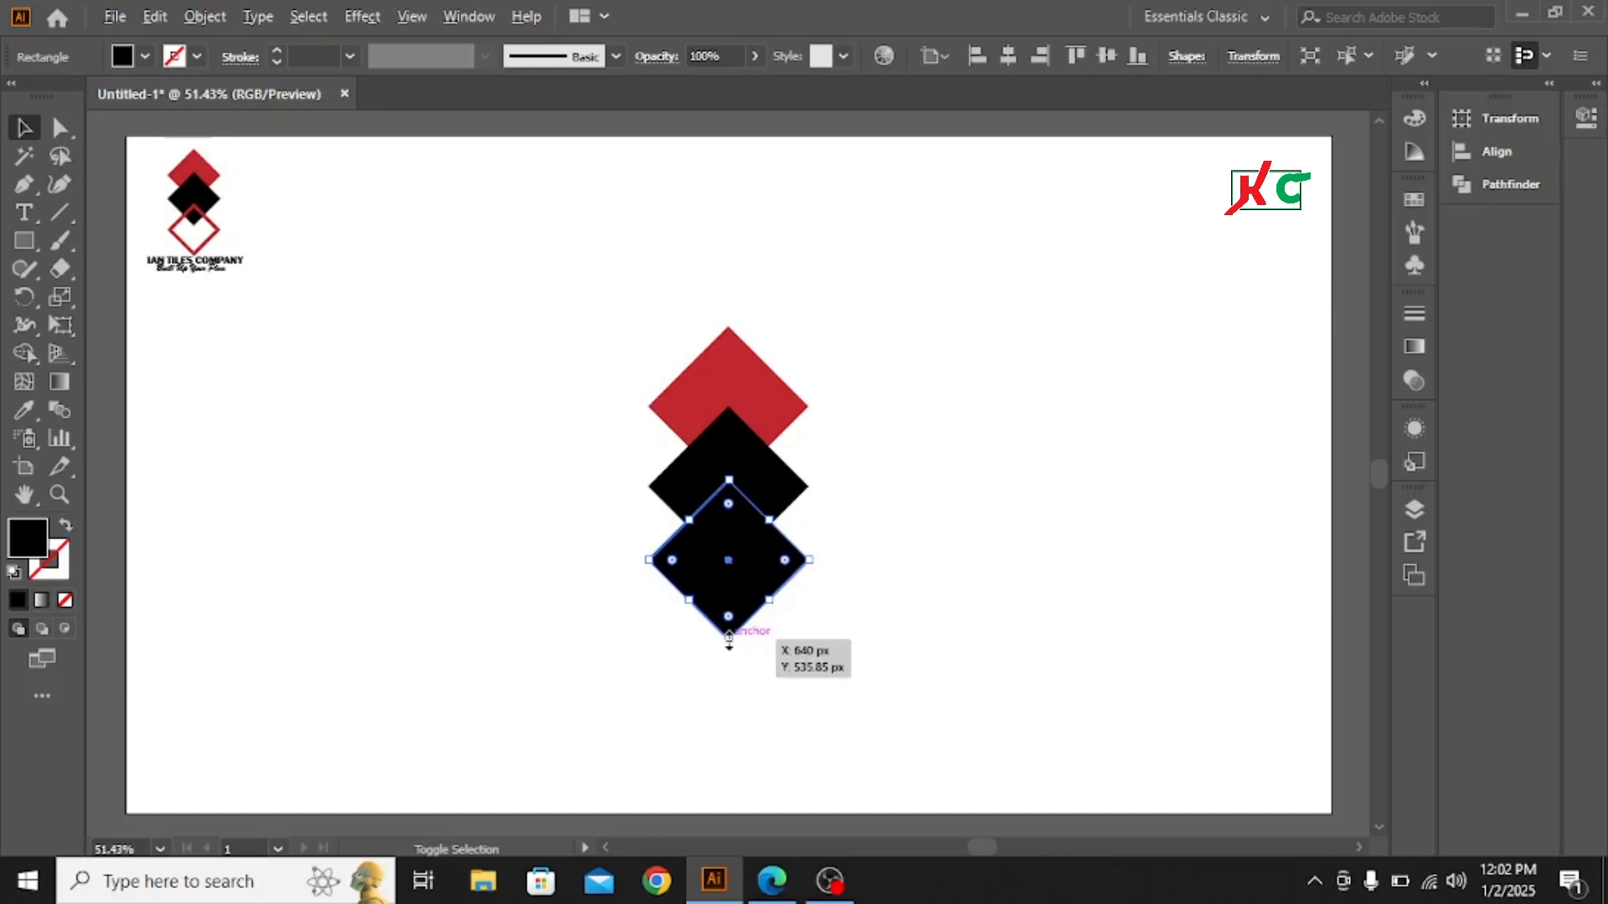
{"action": "left_click_drag", "start_coordinate": [728, 637], "coordinate": [728, 630]}
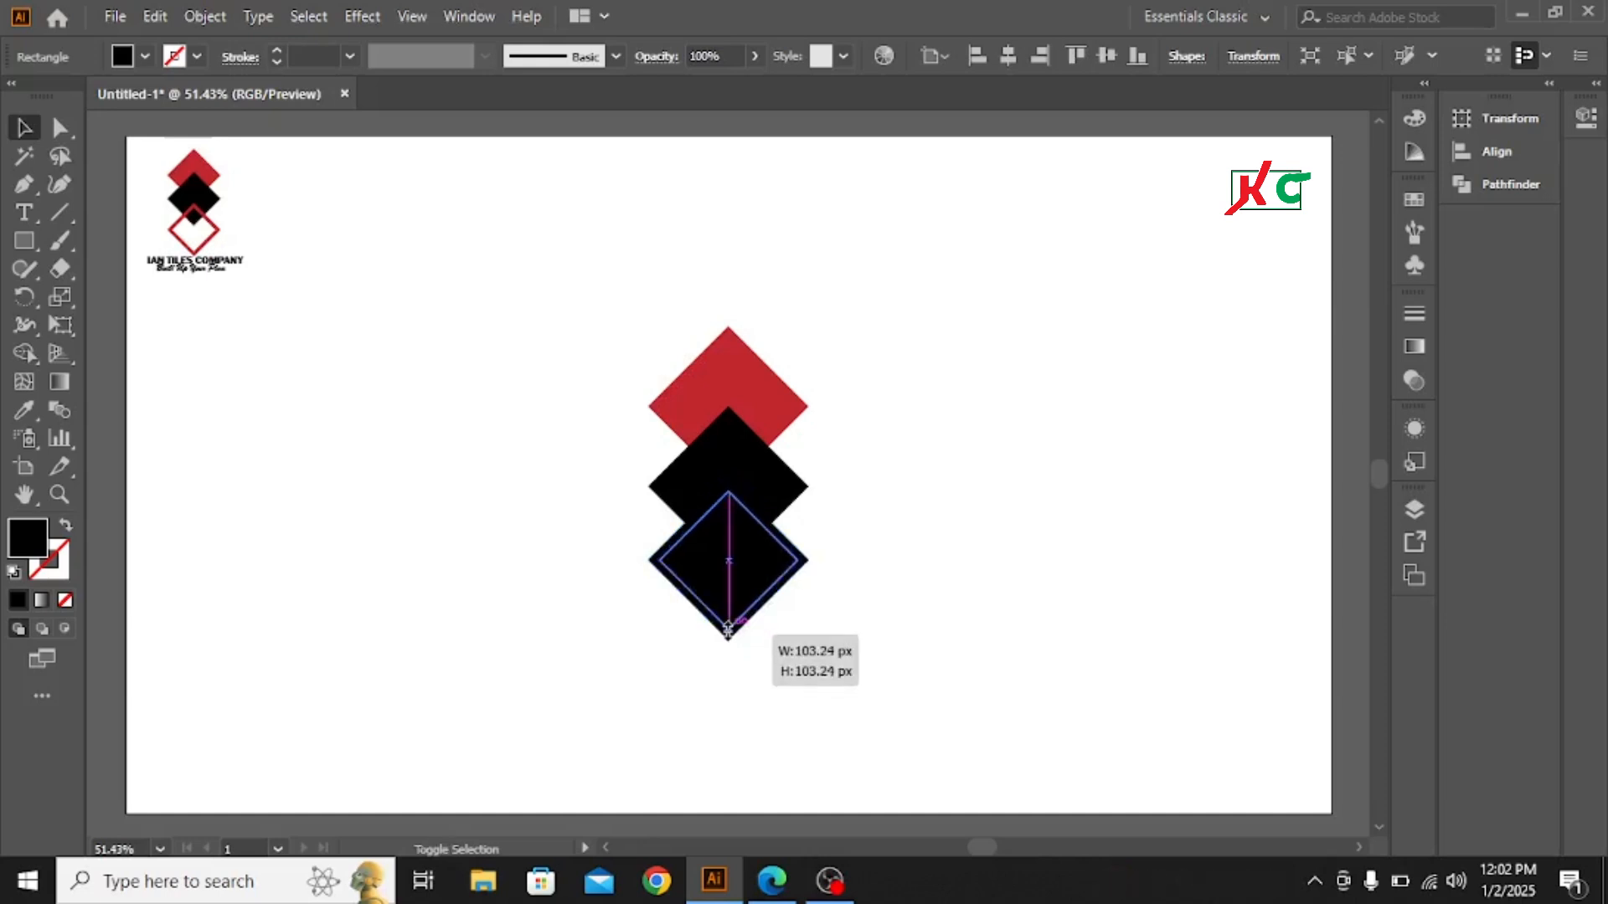
{"action": "left_click_drag", "start_coordinate": [728, 630], "coordinate": [727, 632]}
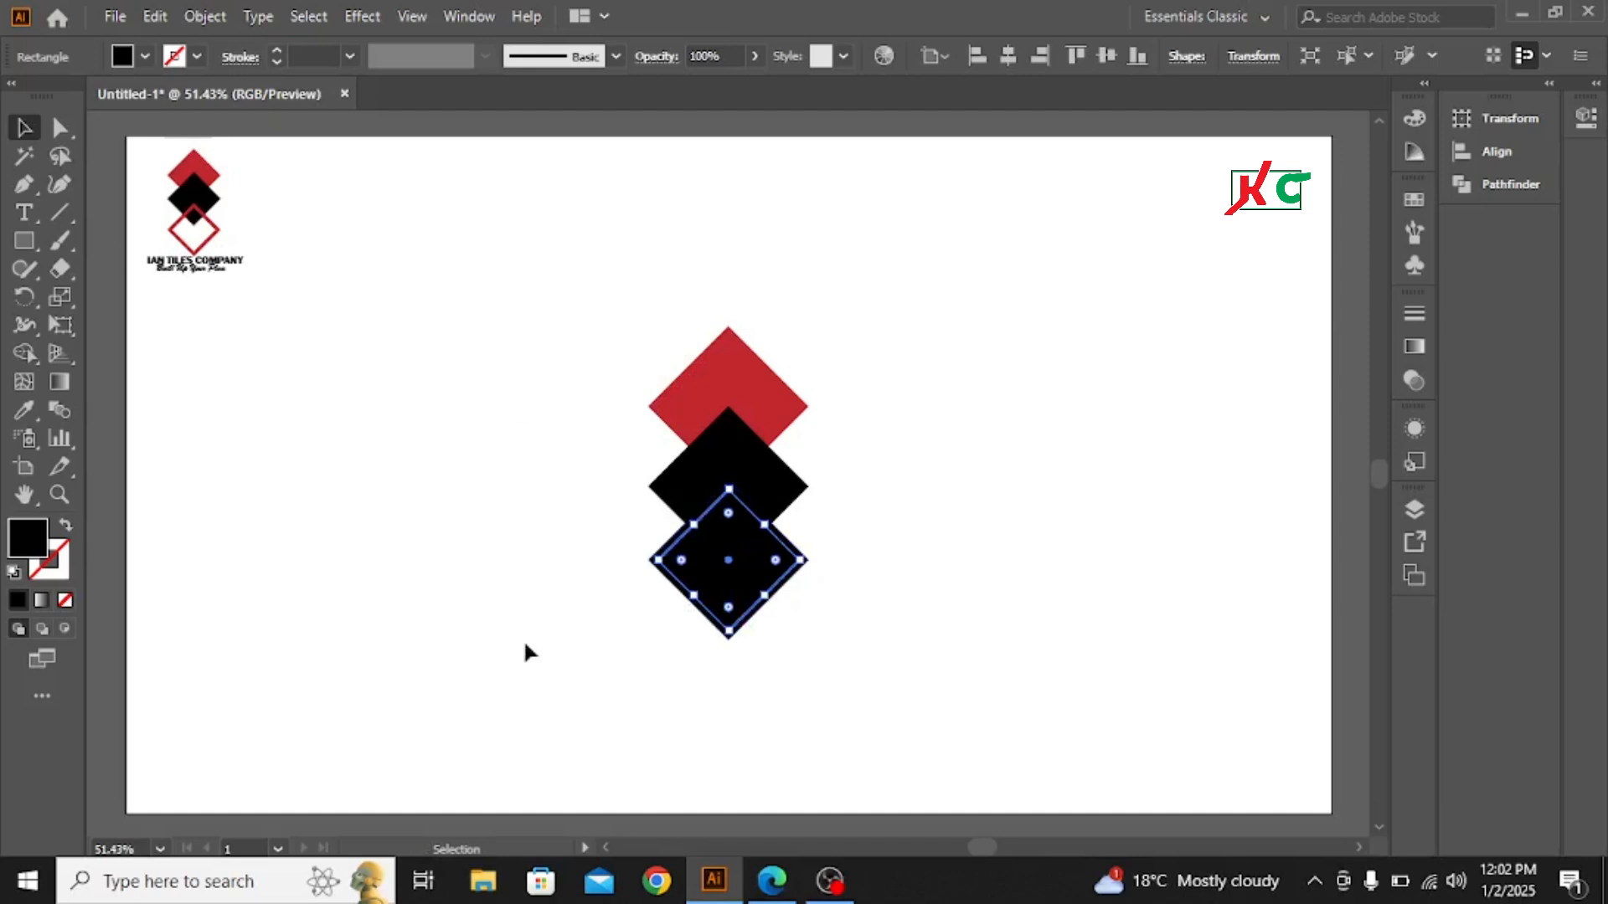
- Select both lowest diamonds and remove the inner area with the Shape Builder, leaving a thin diamond frame
{"action": "left_click_drag", "start_coordinate": [526, 536], "coordinate": [609, 600]}
{"action": "left_click_drag", "start_coordinate": [680, 627], "coordinate": [682, 630]}
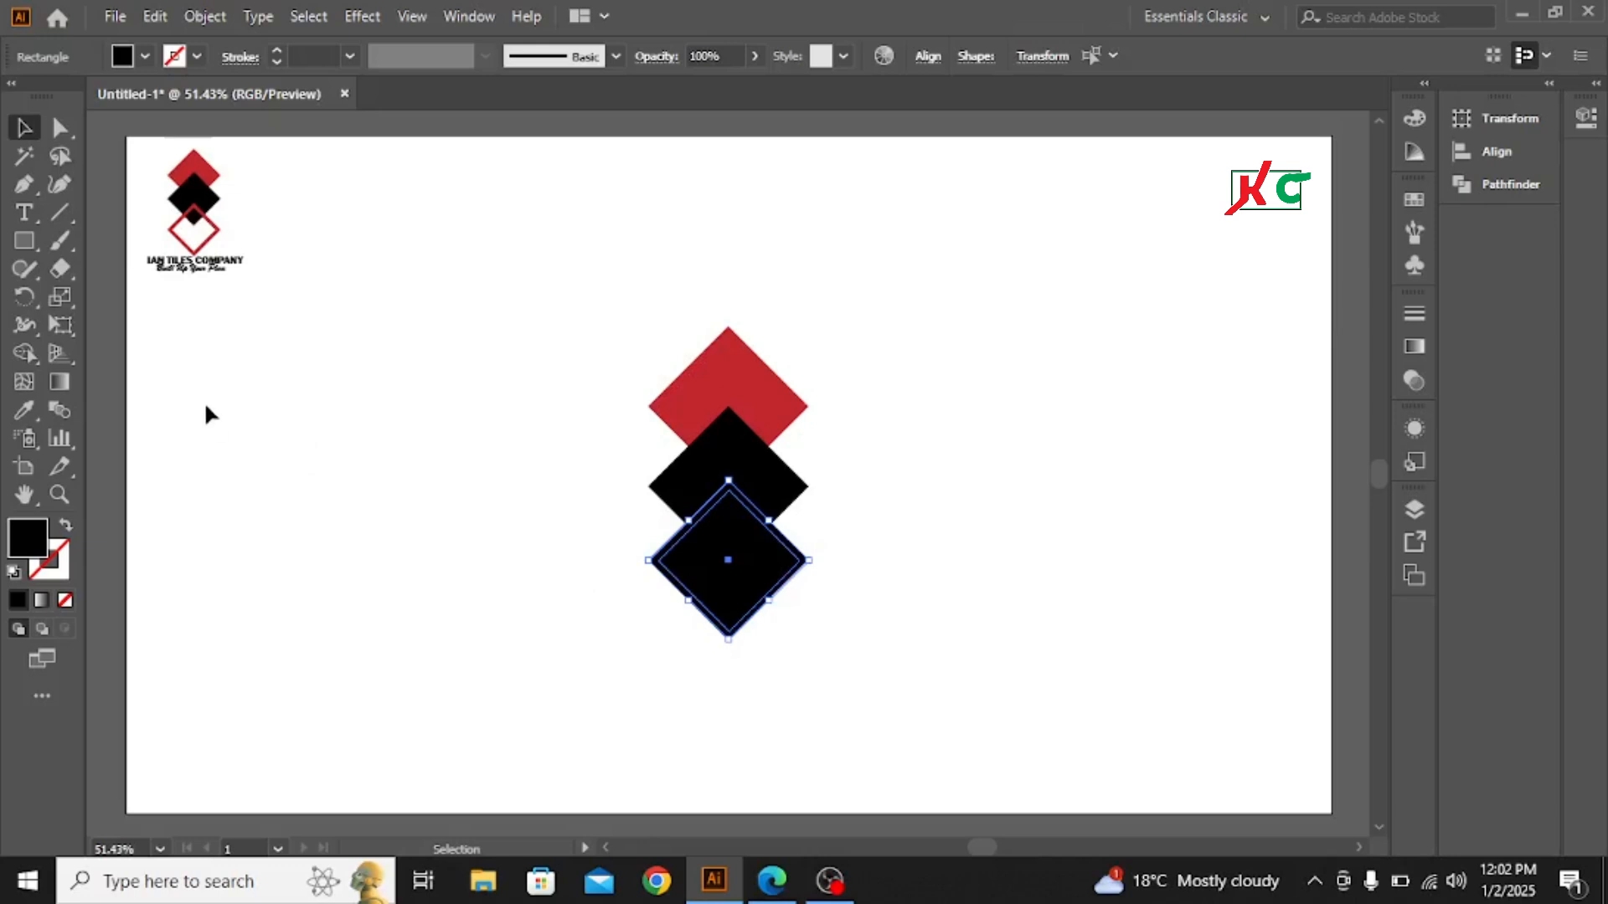
{"action": "left_click", "coordinate": [24, 351]}
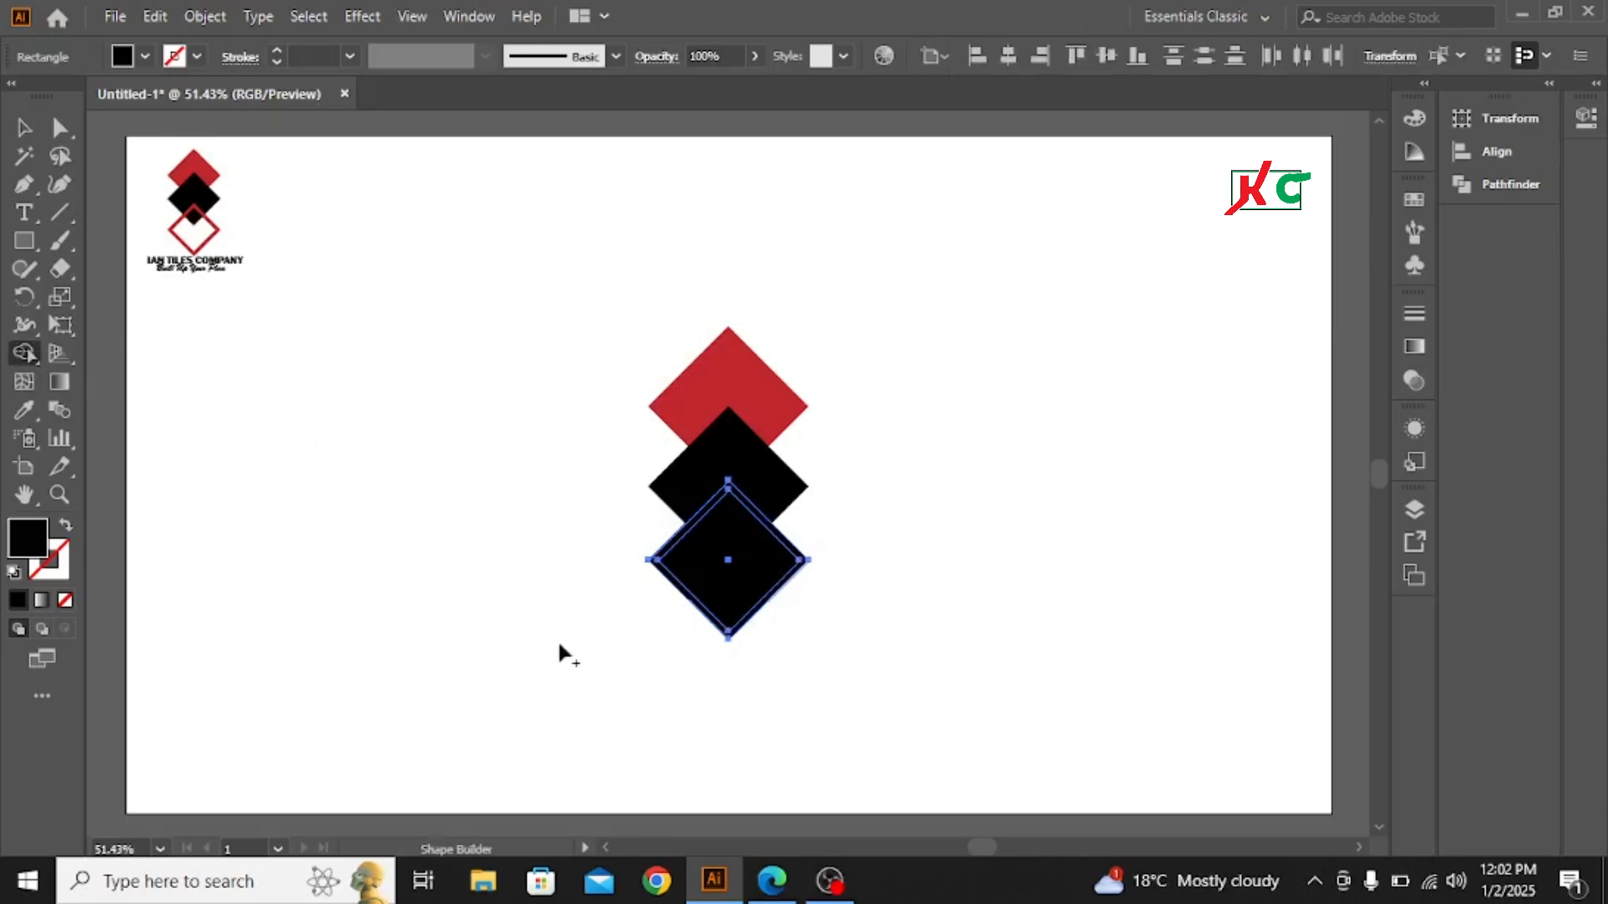
{"action": "left_click", "coordinate": [728, 557]}
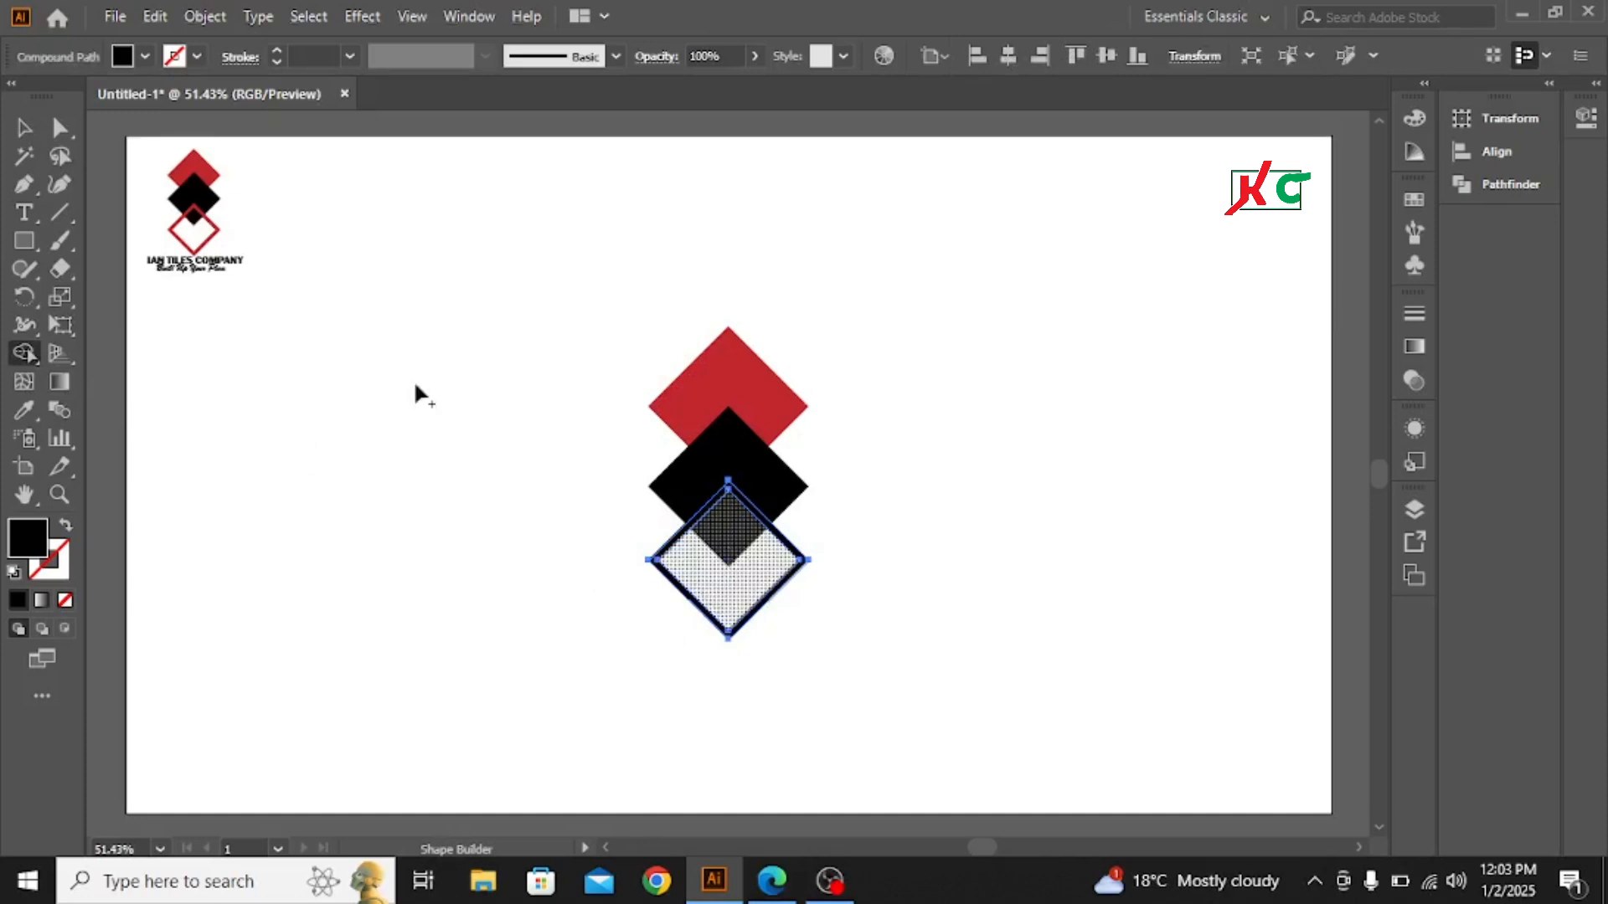
{"action": "key", "text": "v"}
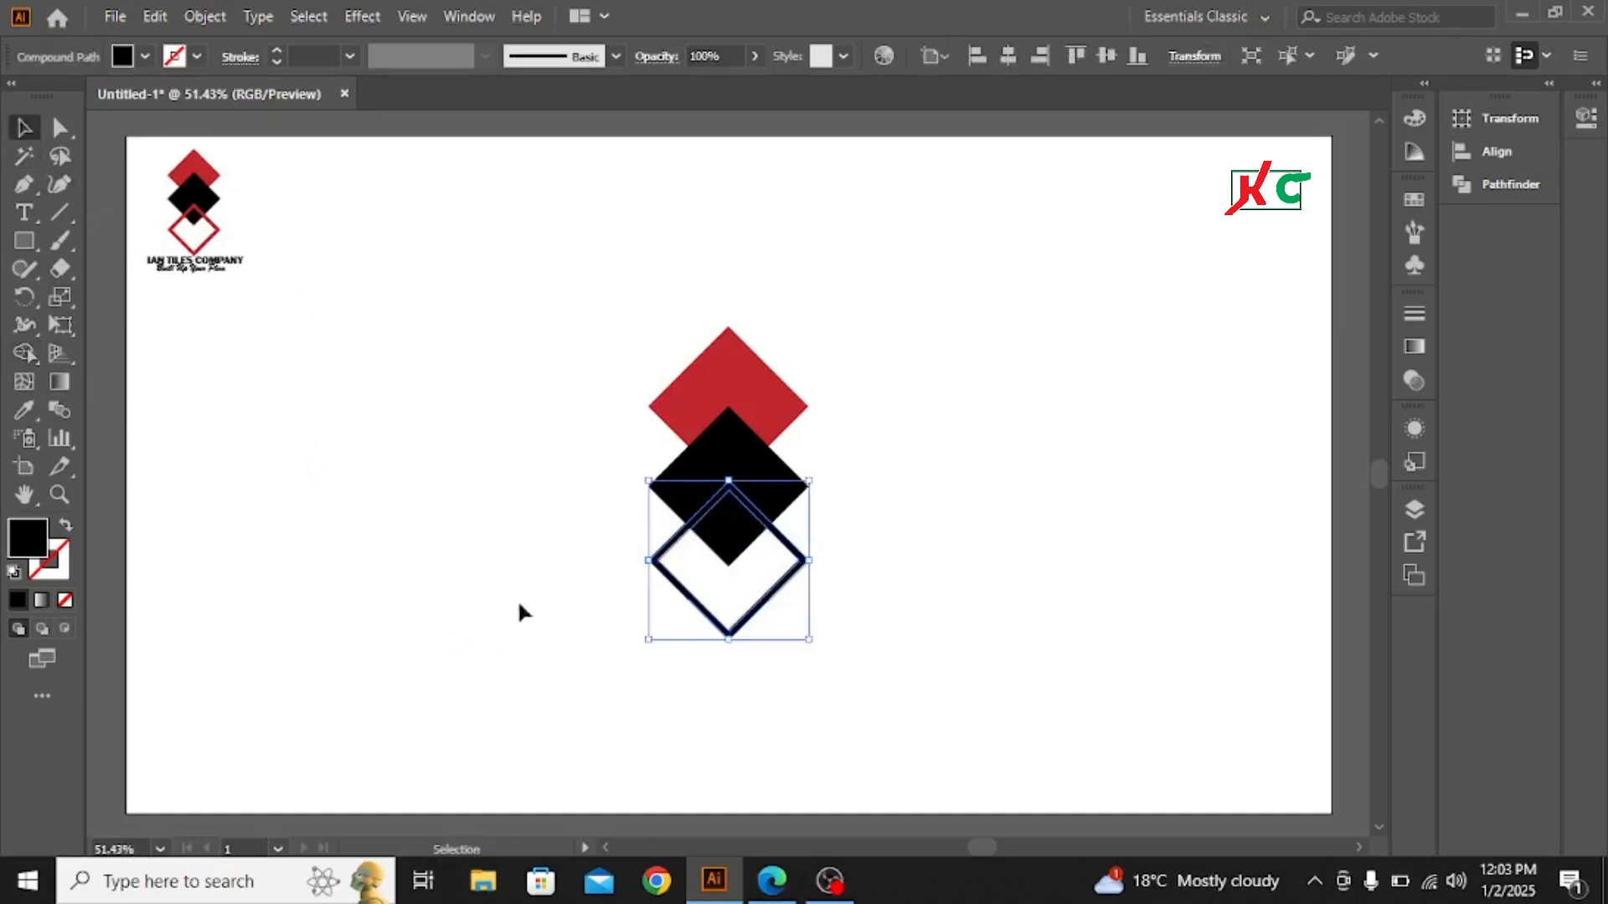
- Apply the top diamond's red to the diamond frame with the Eyedropper and deselect it
{"action": "left_click", "coordinate": [24, 410]}
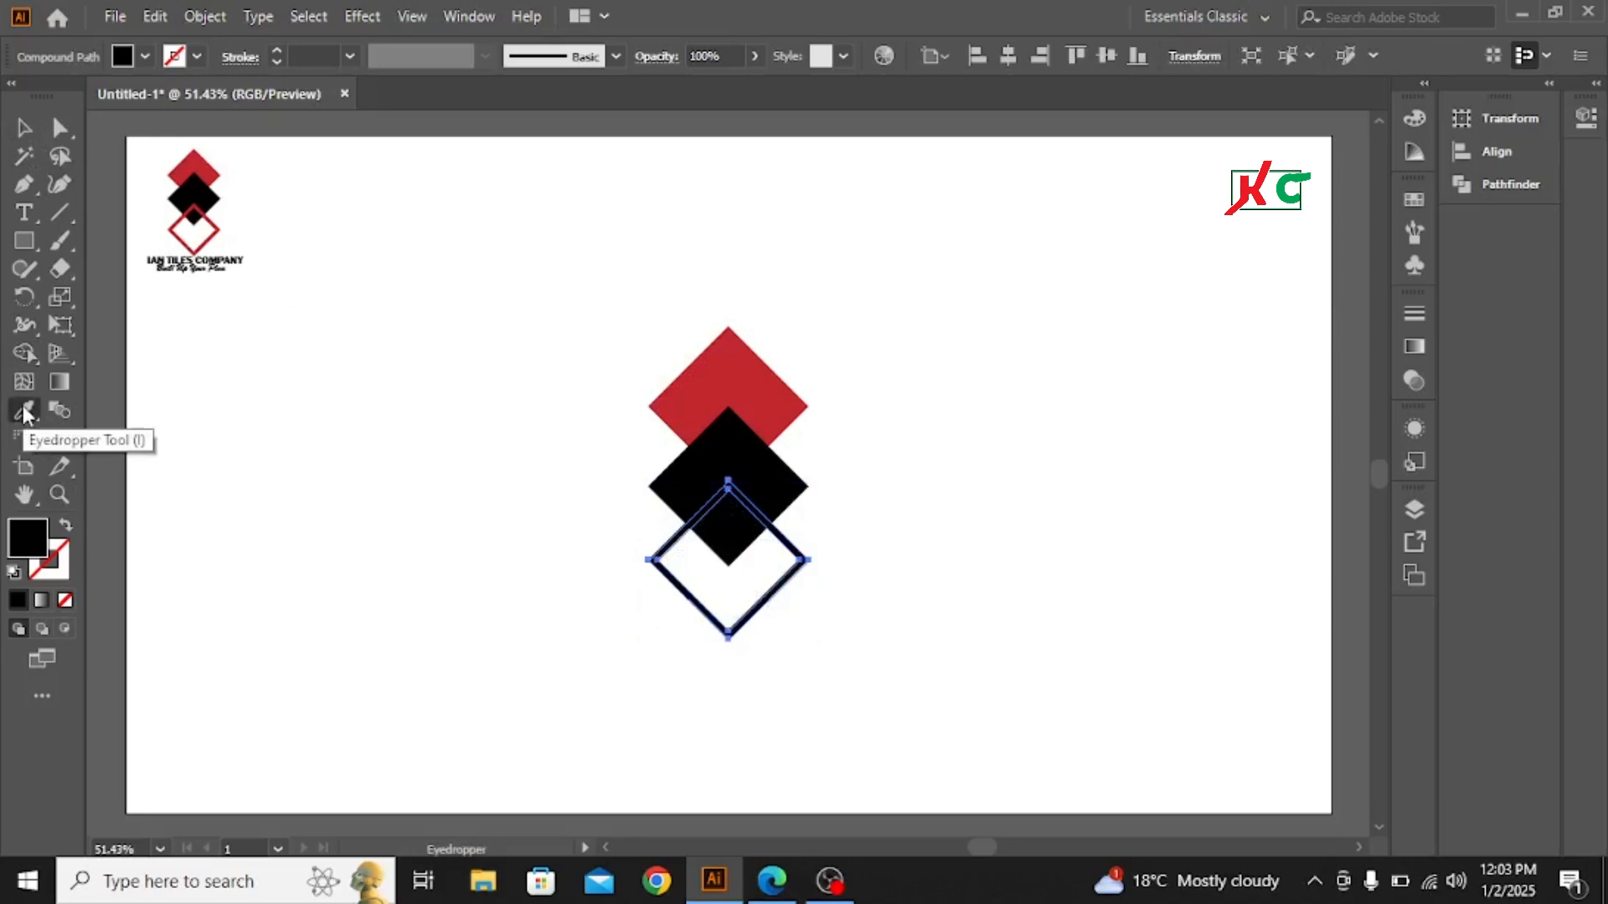
{"action": "left_click", "coordinate": [717, 369]}
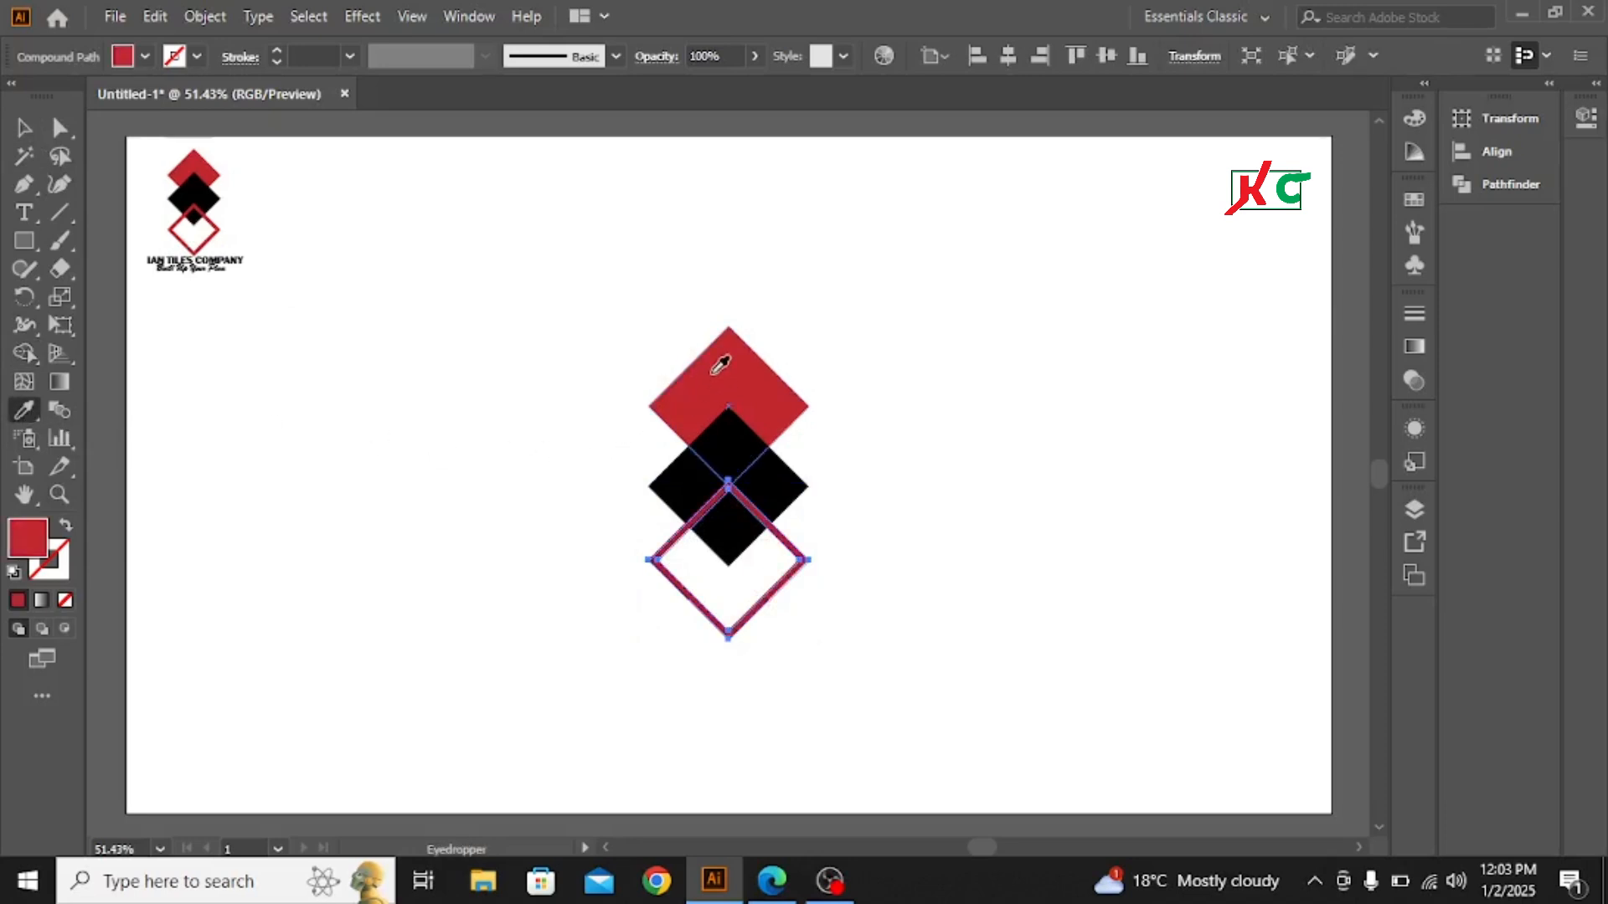
{"action": "left_click", "coordinate": [25, 128]}
{"action": "left_click", "coordinate": [511, 600]}
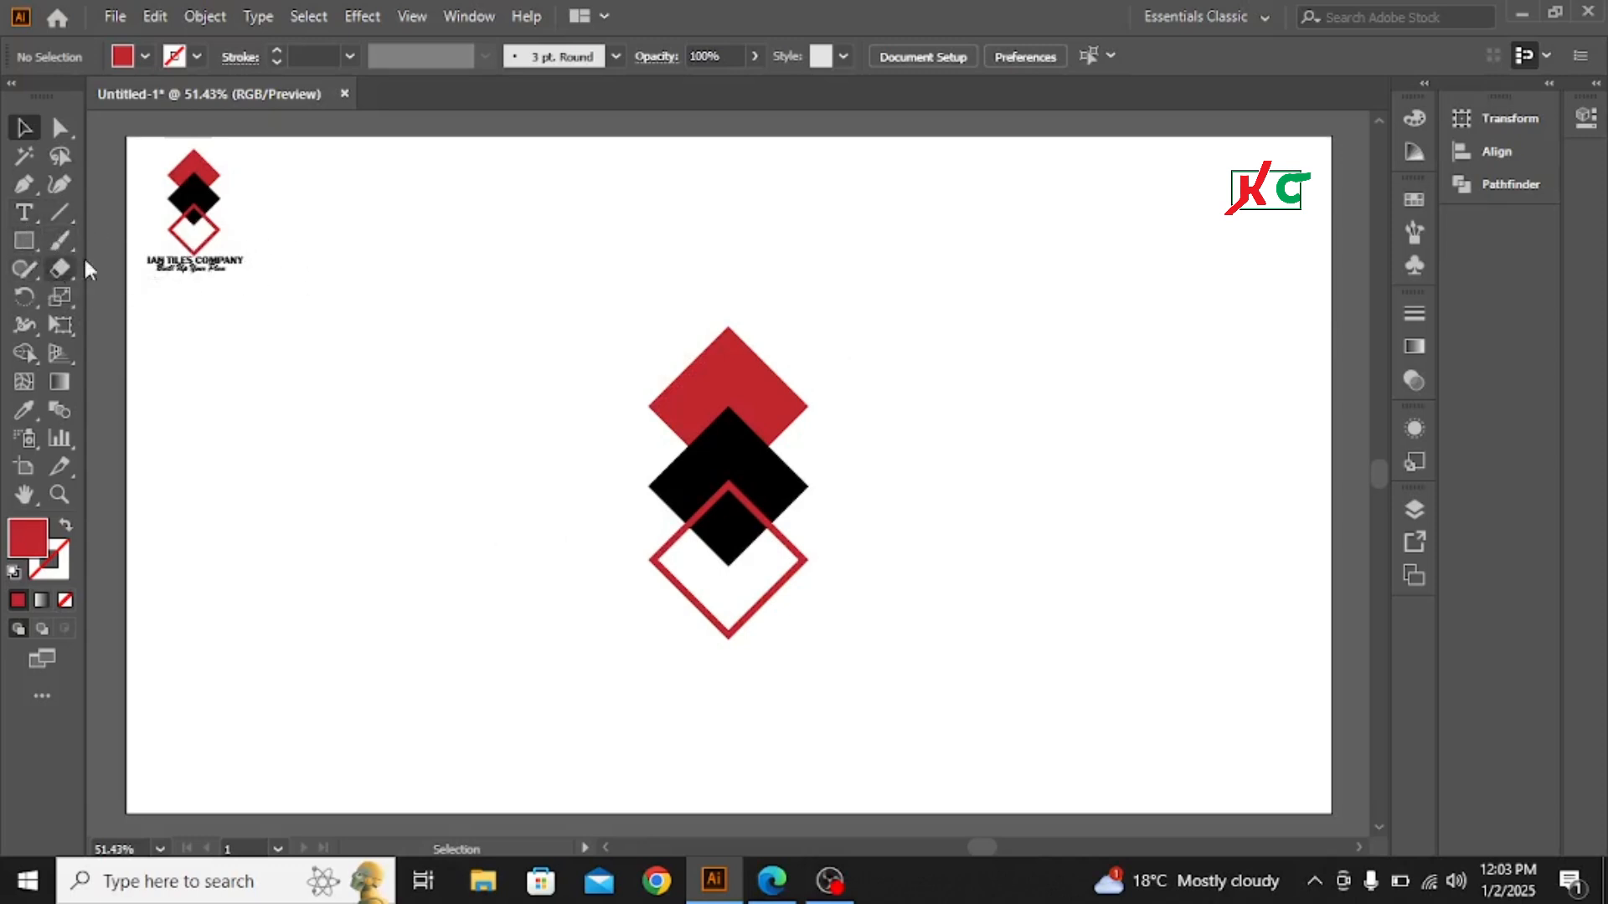
- Add a placeholder text line below the diamonds with the Type tool and enlarge it to about 101 pt
{"action": "left_click", "coordinate": [25, 215]}
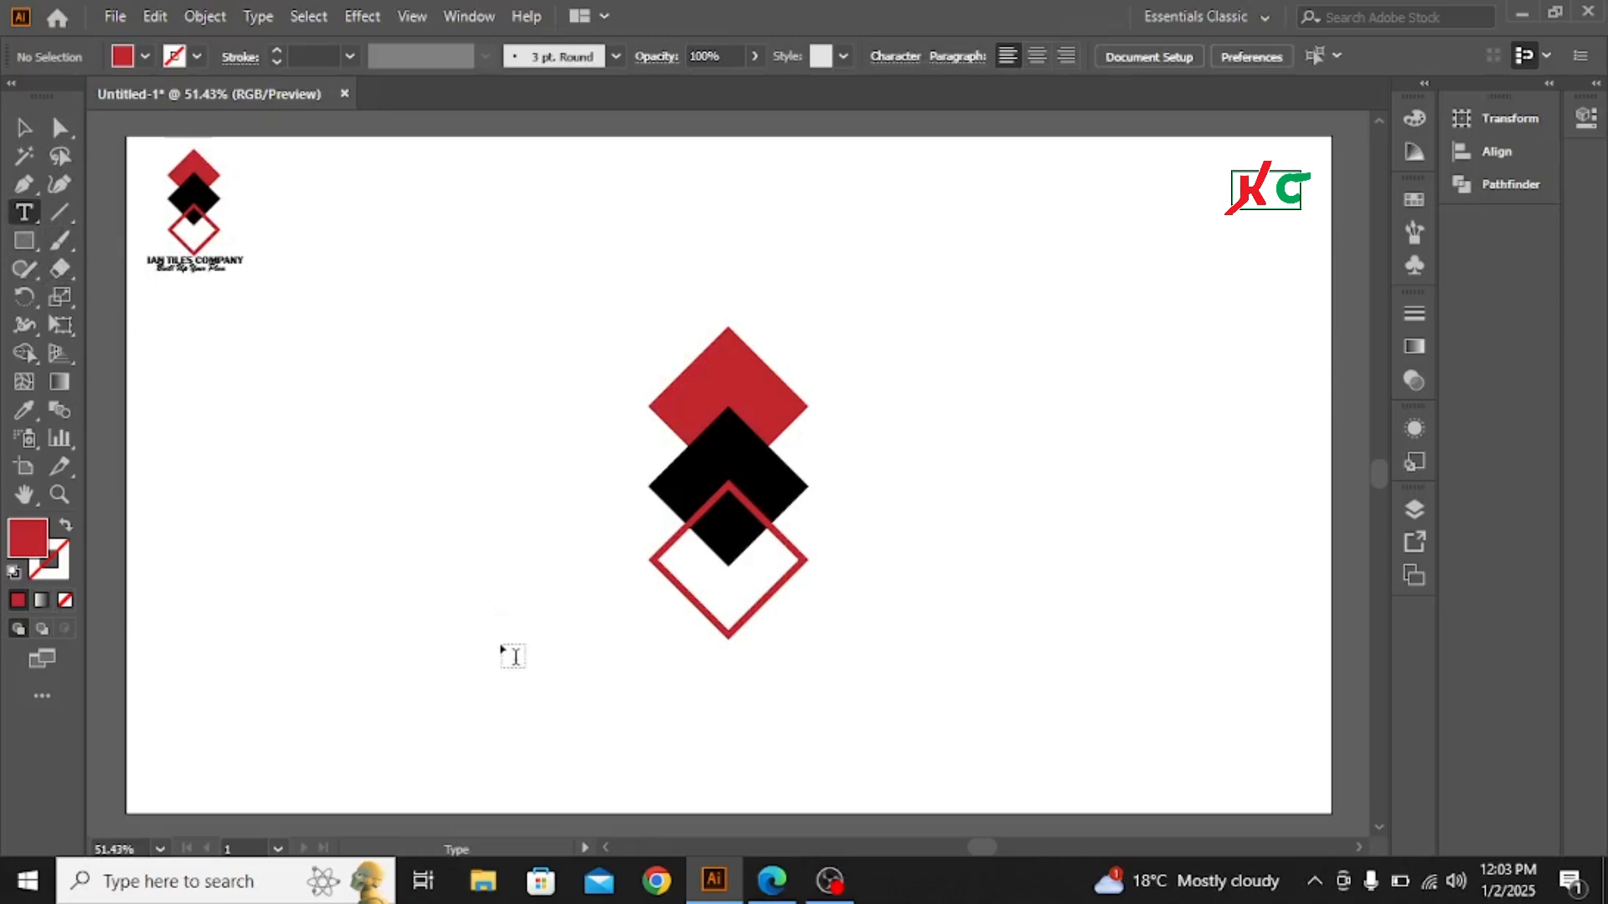
{"action": "left_click", "coordinate": [505, 675]}
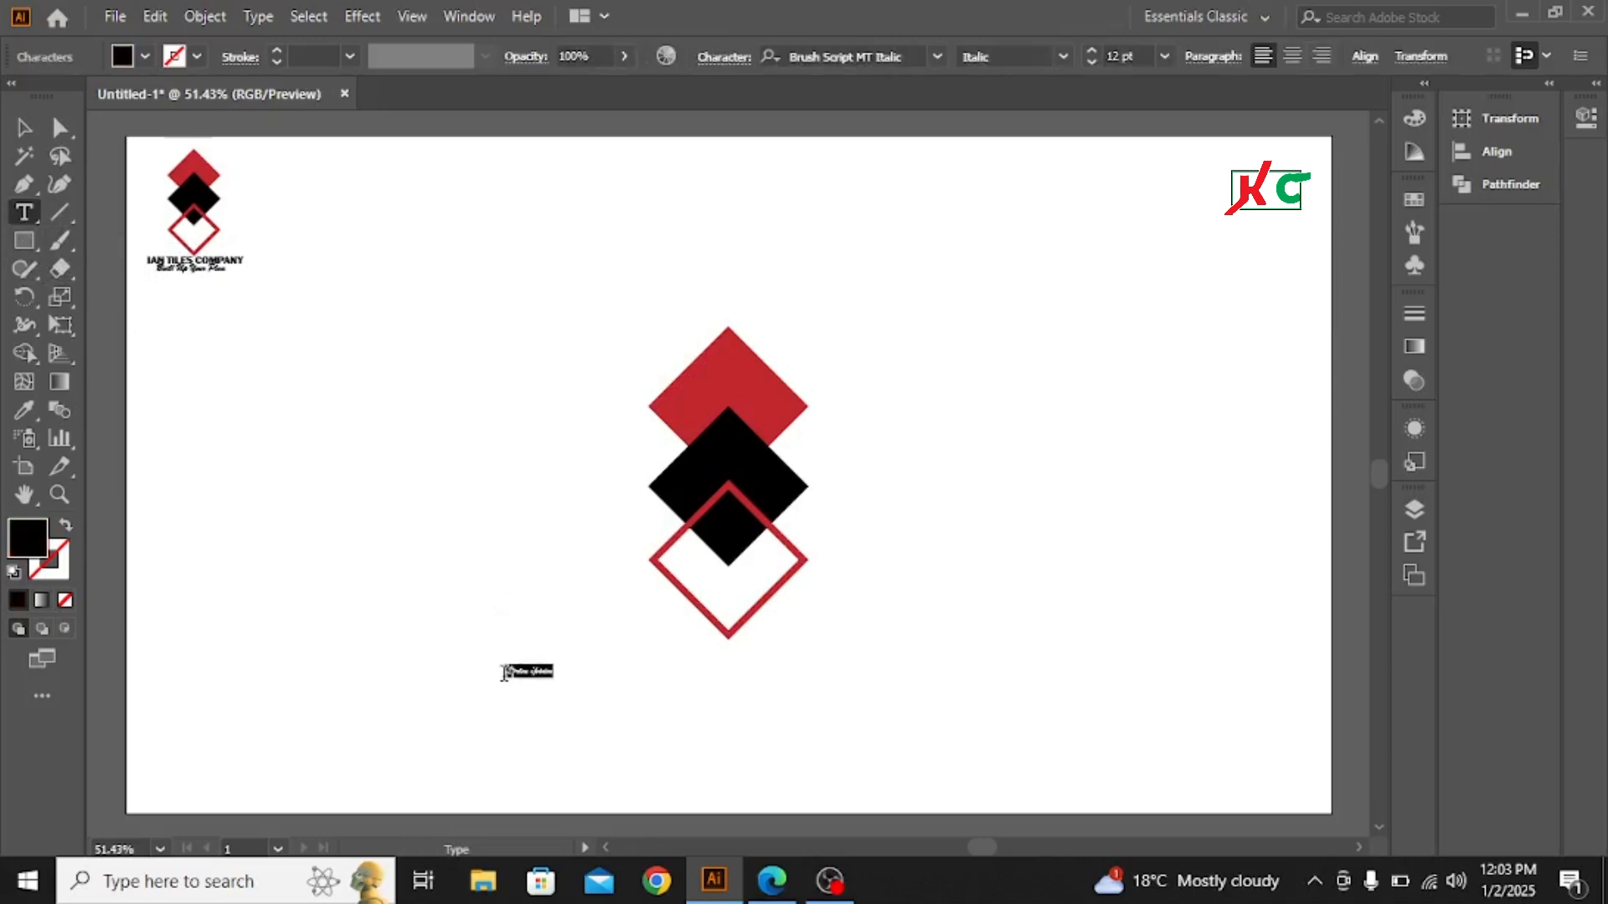
{"action": "left_click", "coordinate": [25, 130]}
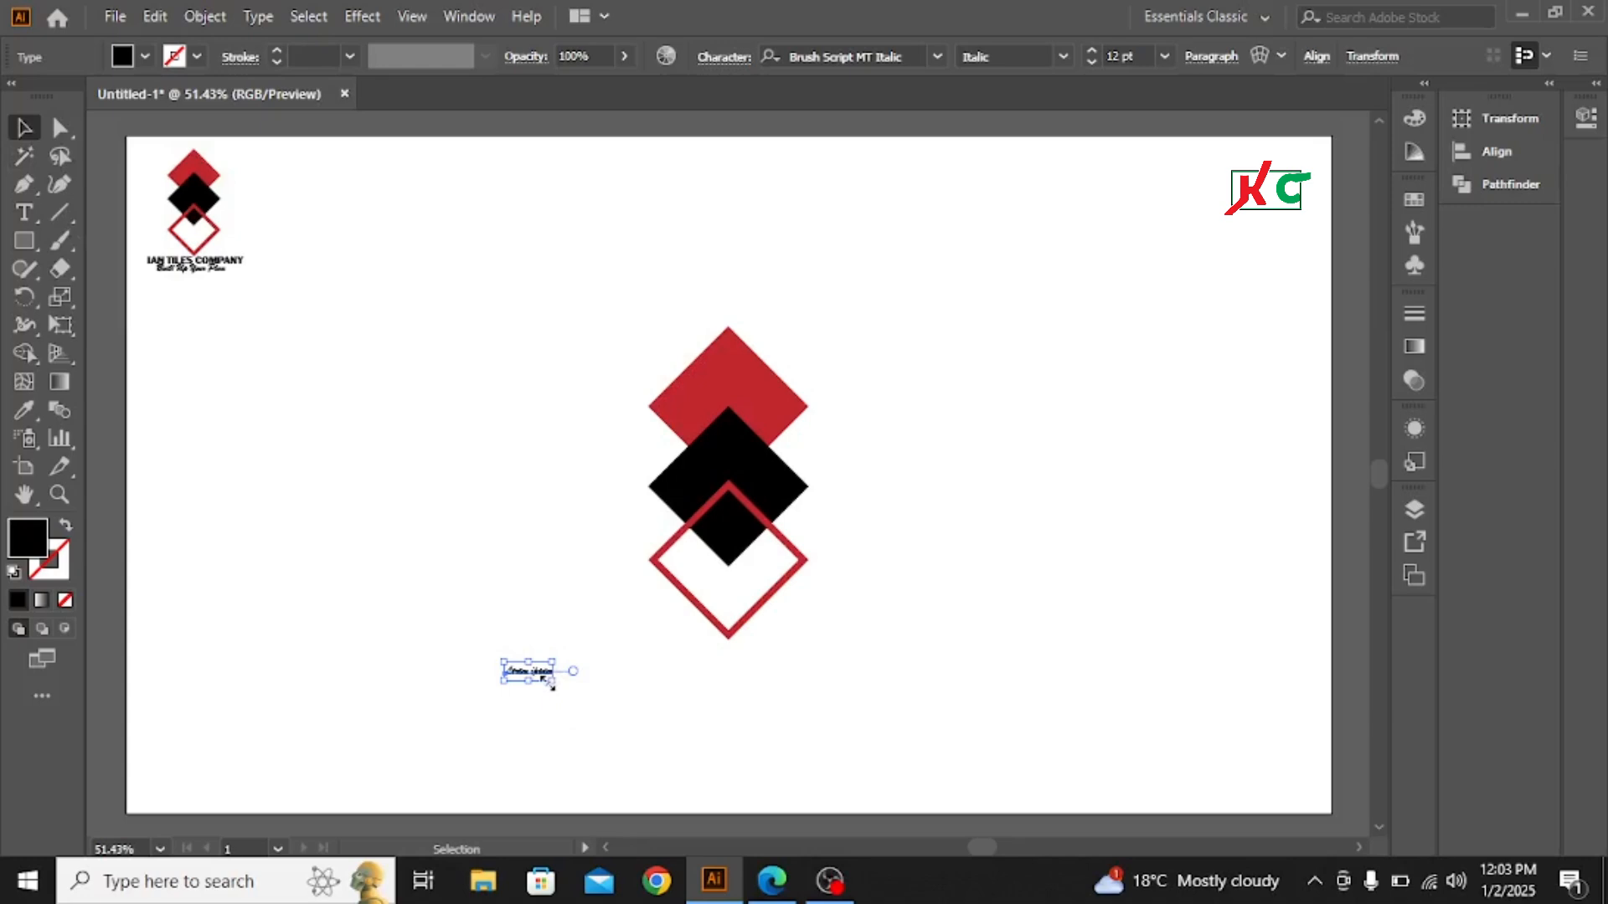
{"action": "left_click_drag", "start_coordinate": [554, 684], "coordinate": [634, 752]}
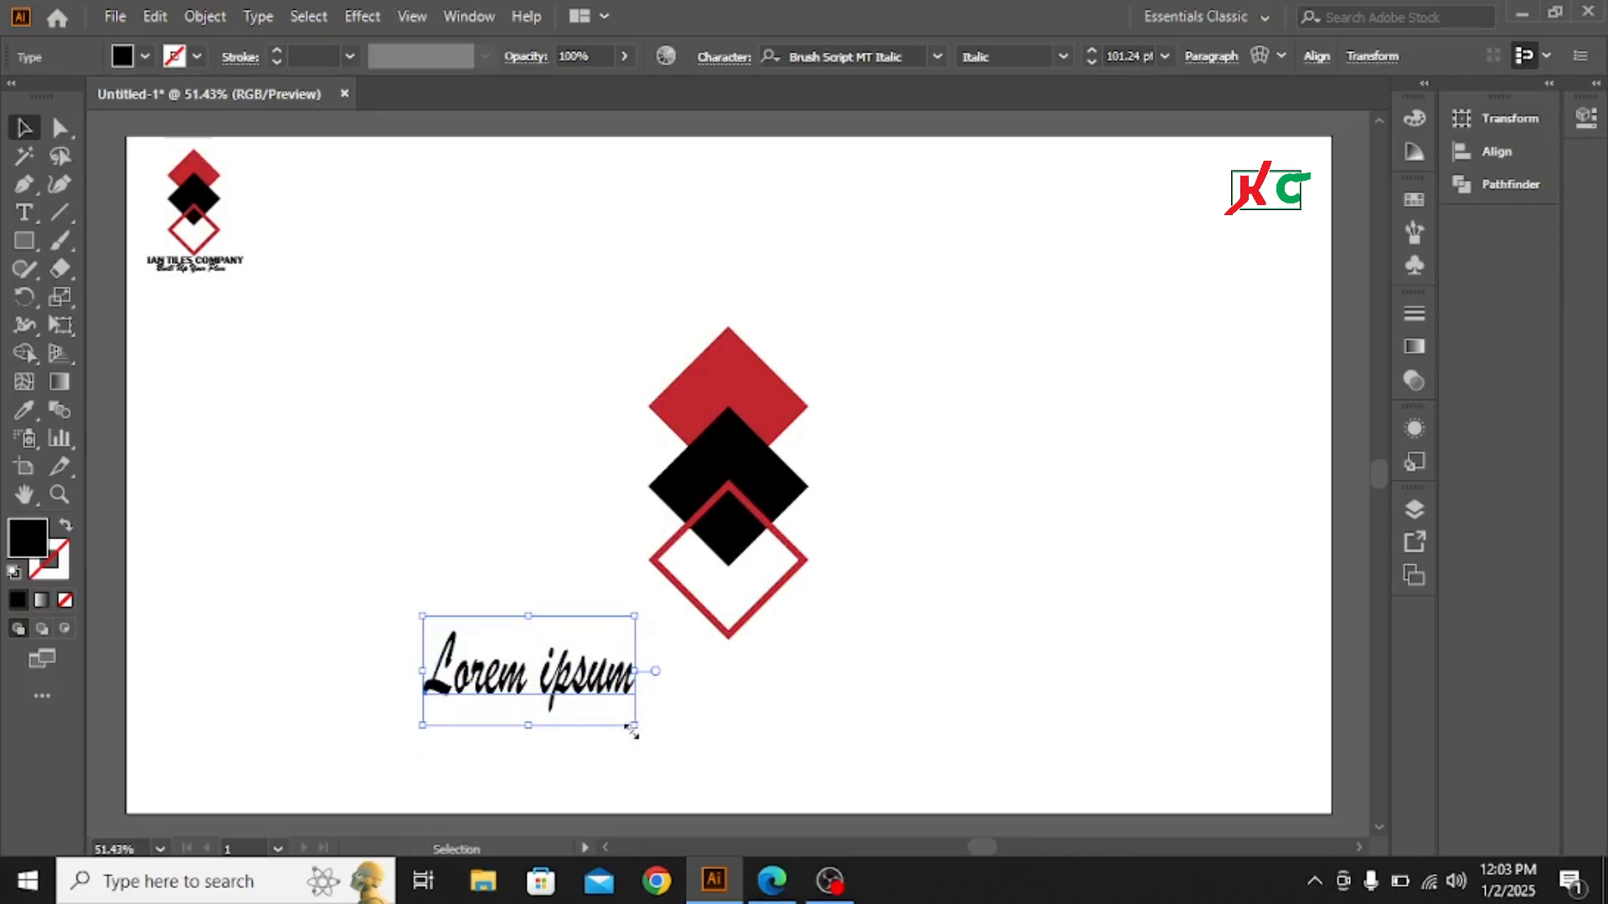
- Enlarge the placeholder text below the diamonds to about 143 pt and clear all its characters
{"action": "left_click_drag", "start_coordinate": [634, 725], "coordinate": [706, 747]}
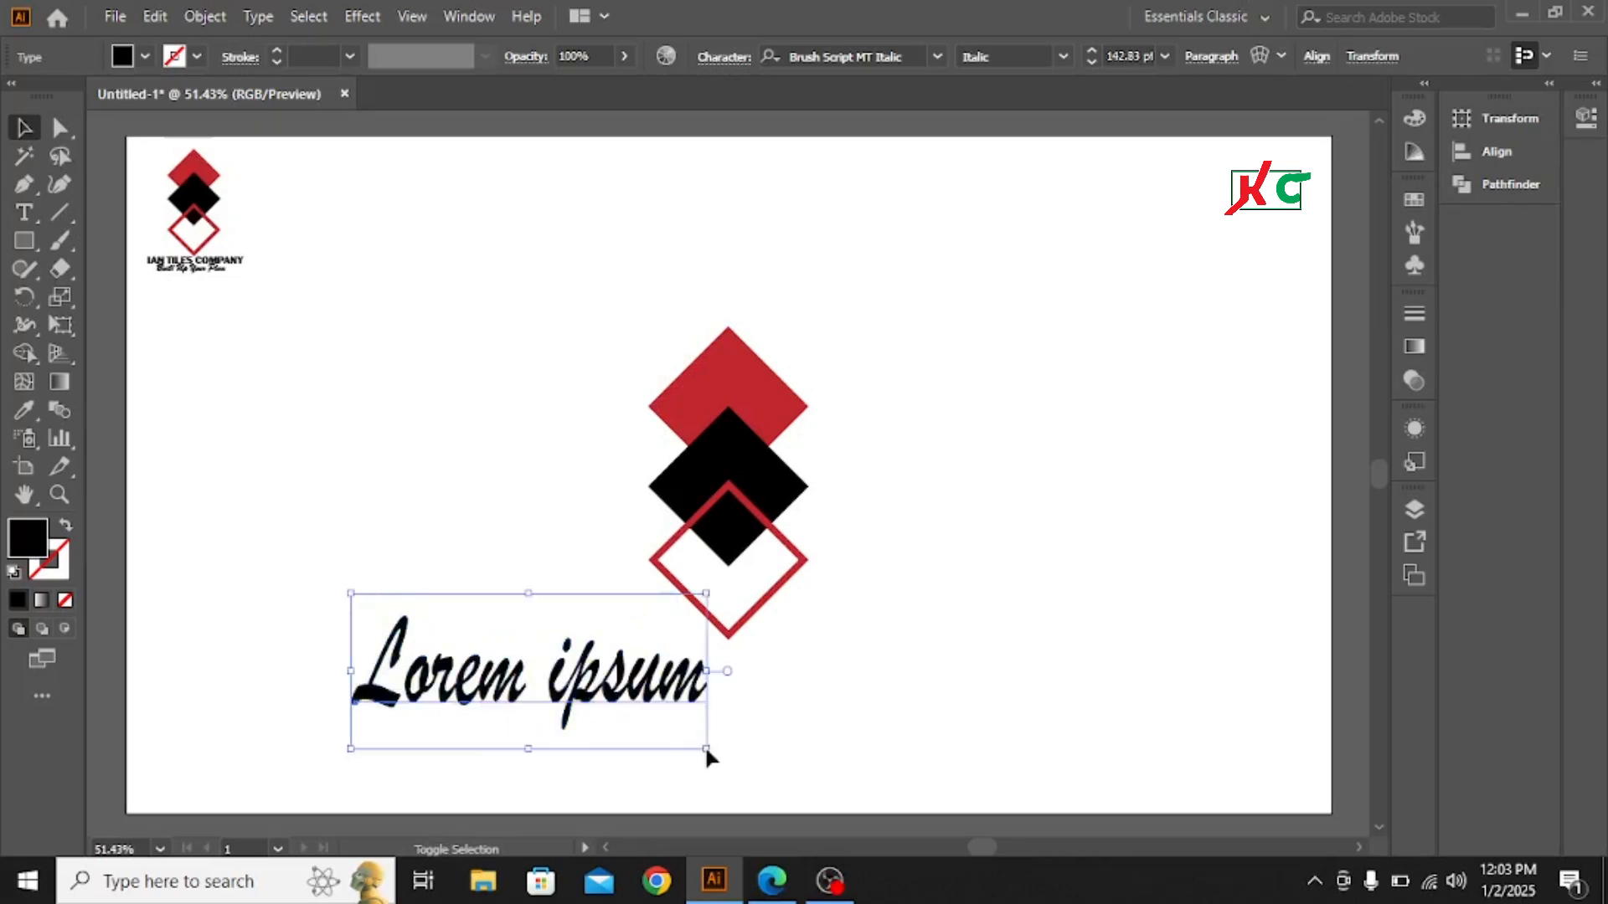
{"action": "key", "text": "t"}
{"action": "left_click", "coordinate": [600, 695]}
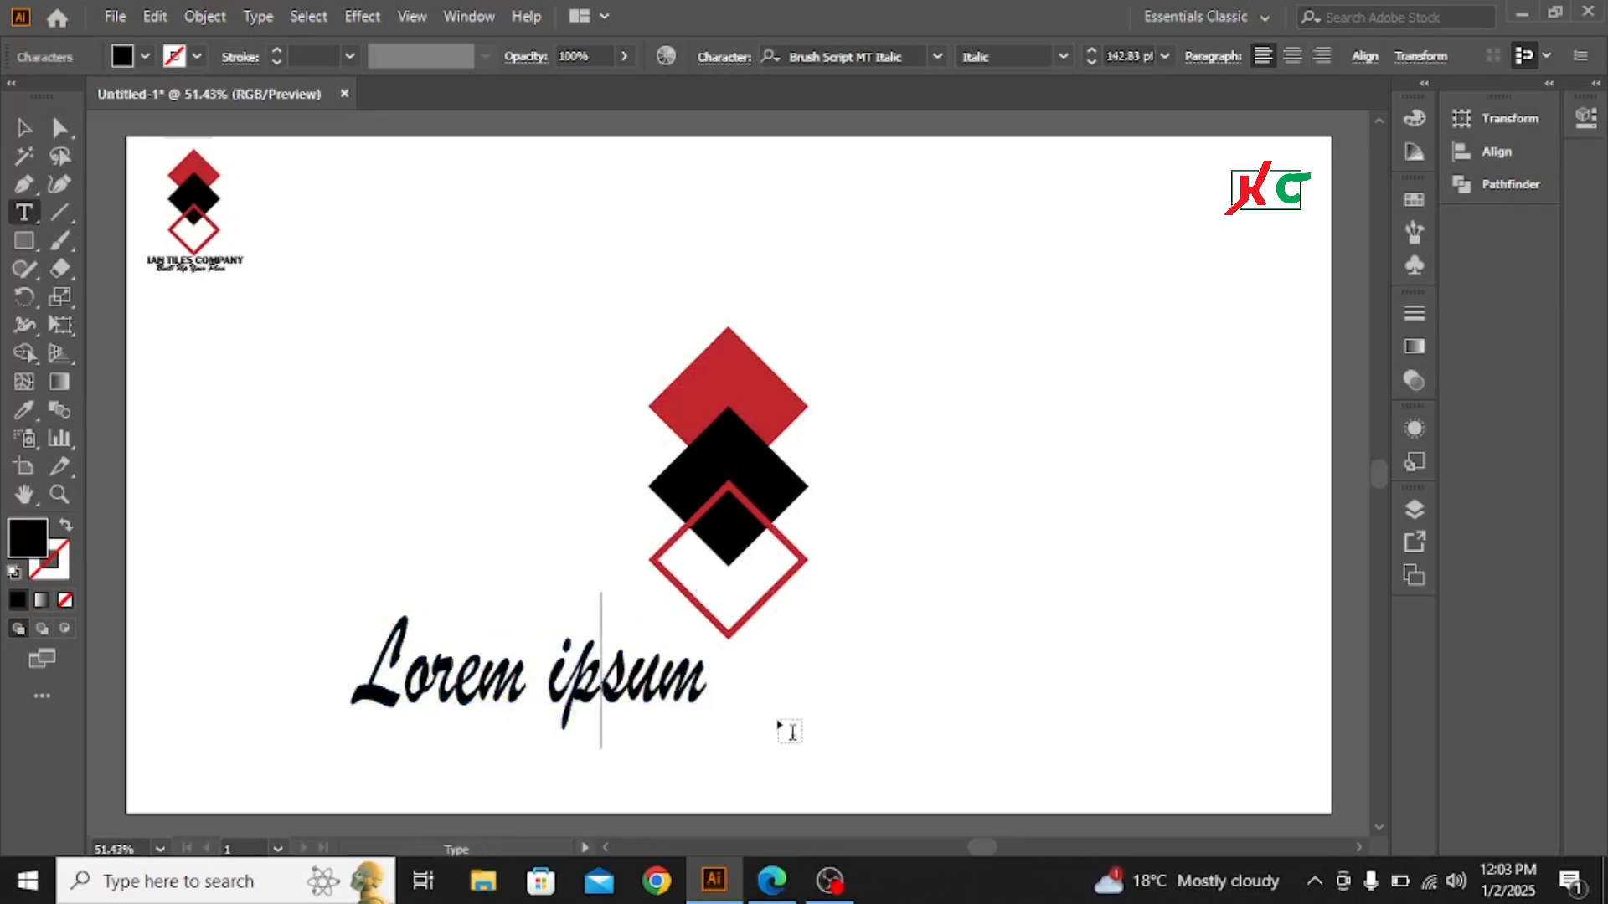
{"action": "key", "text": "Right"}
{"action": "key", "text": "Right"}
{"action": "key", "text": "Right"}
{"action": "key", "text": "BackSpace"}
{"action": "key", "text": "BackSpace"}
{"action": "key", "text": "BackSpace"}
{"action": "key", "text": "BackSpace"}
{"action": "key", "text": "BackSpace"}
{"action": "key", "text": "BackSpace"}
{"action": "key", "text": "BackSpace"}
{"action": "key", "text": "BackSpace"}
{"action": "key", "text": "BackSpace"}
{"action": "key", "text": "BackSpace"}
{"action": "key", "text": "BackSpace"}
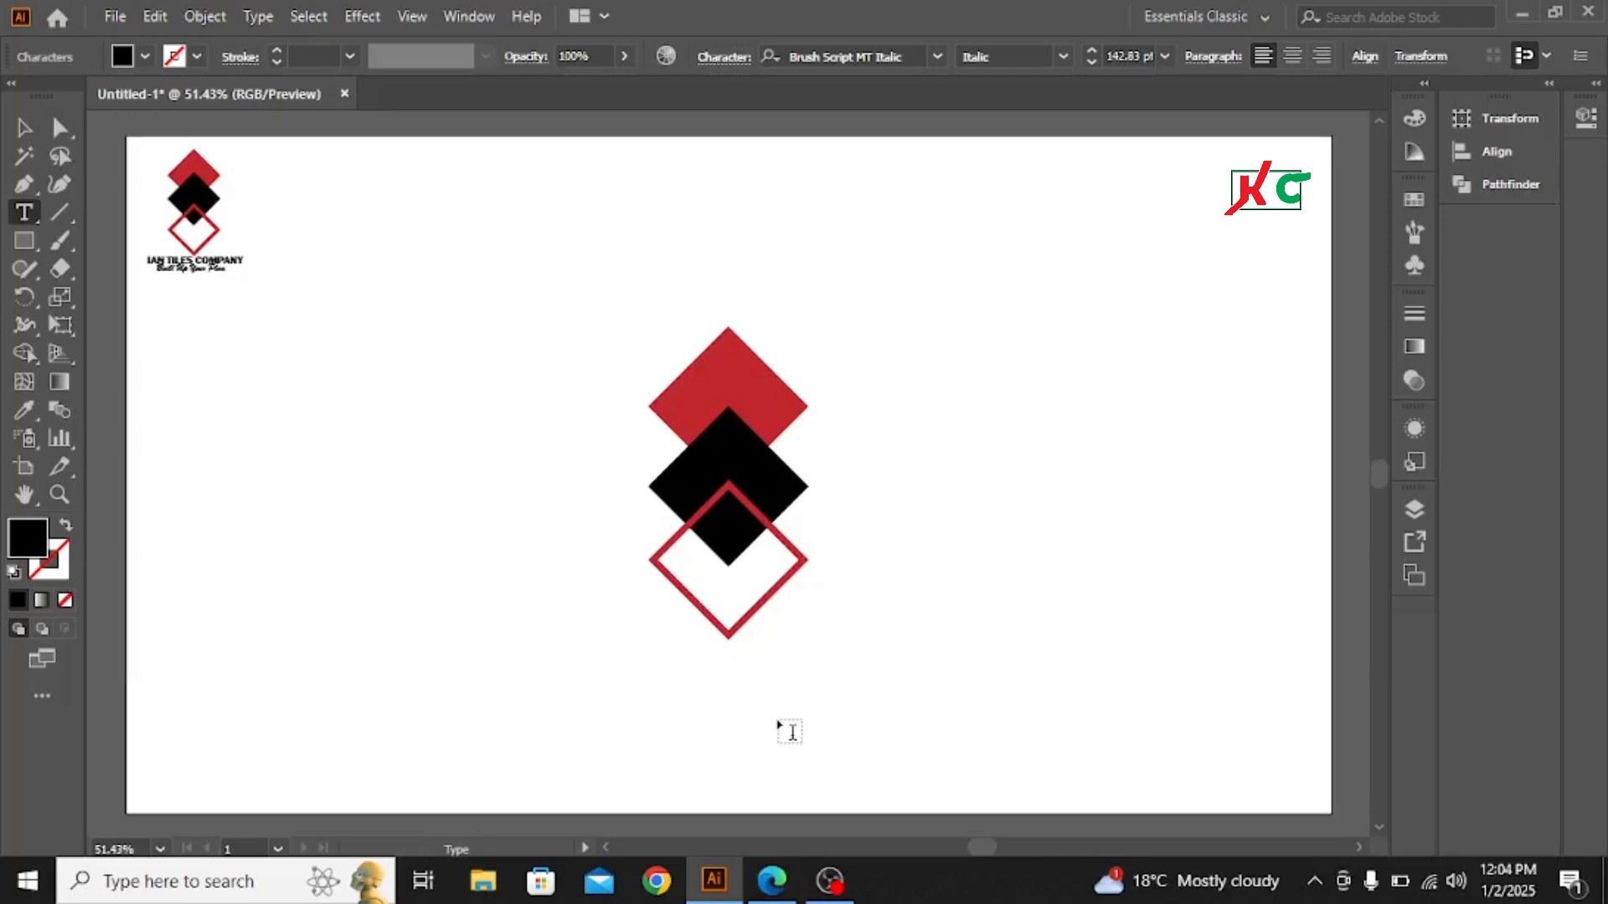
- Enter the slogan "Built Up Your Plan" in the emptied text line
{"action": "type", "text": "B"}
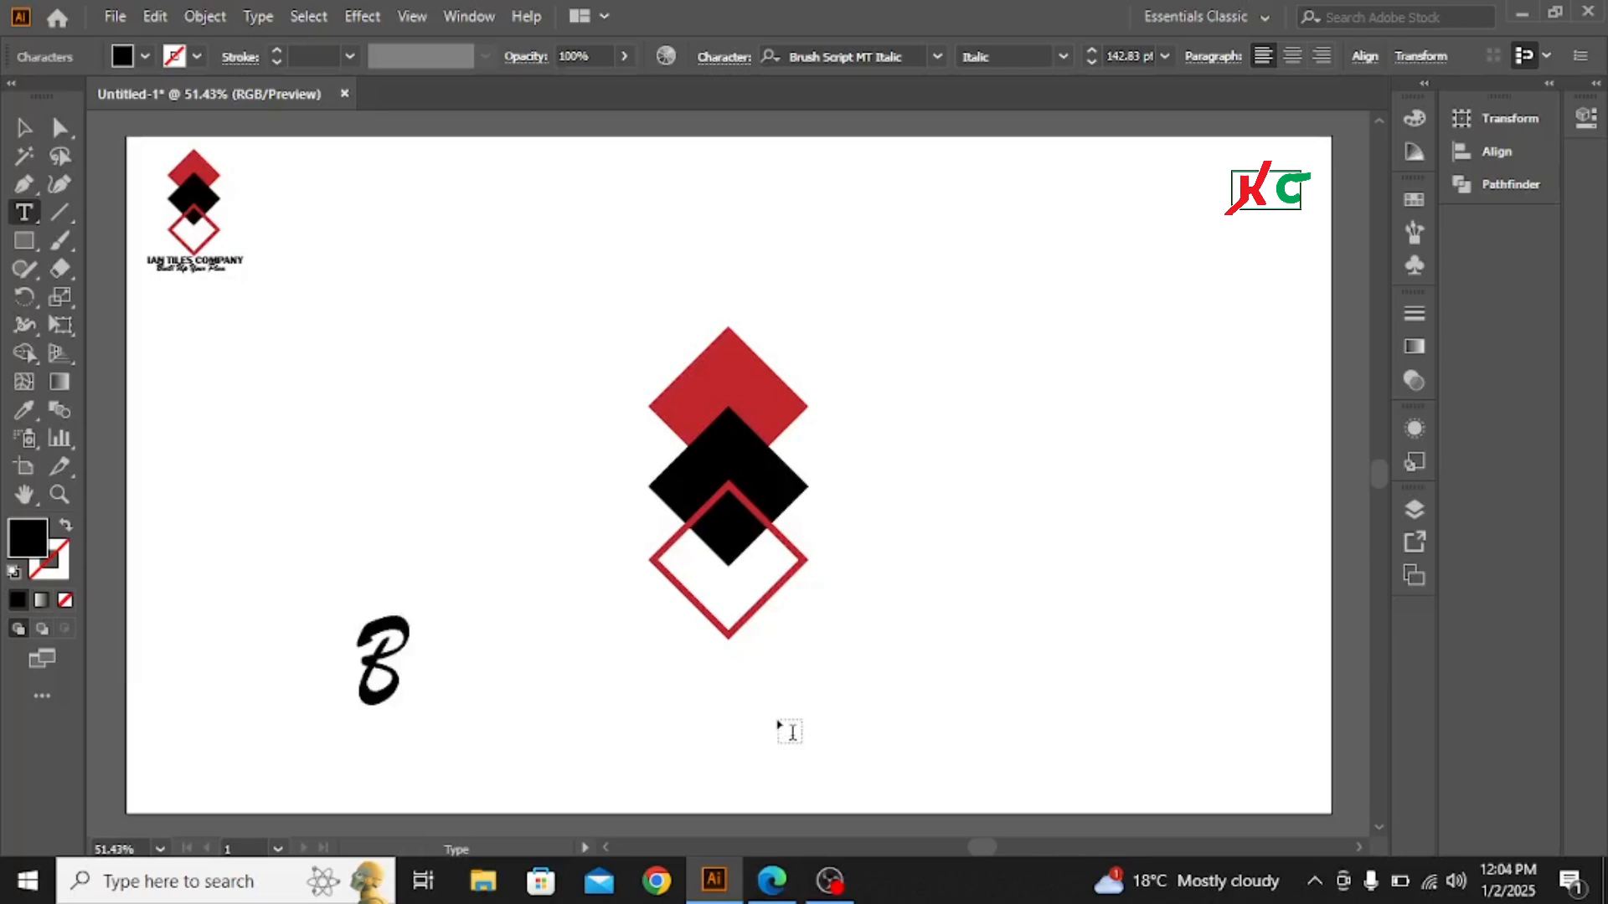
{"action": "type", "text": "uilt"}
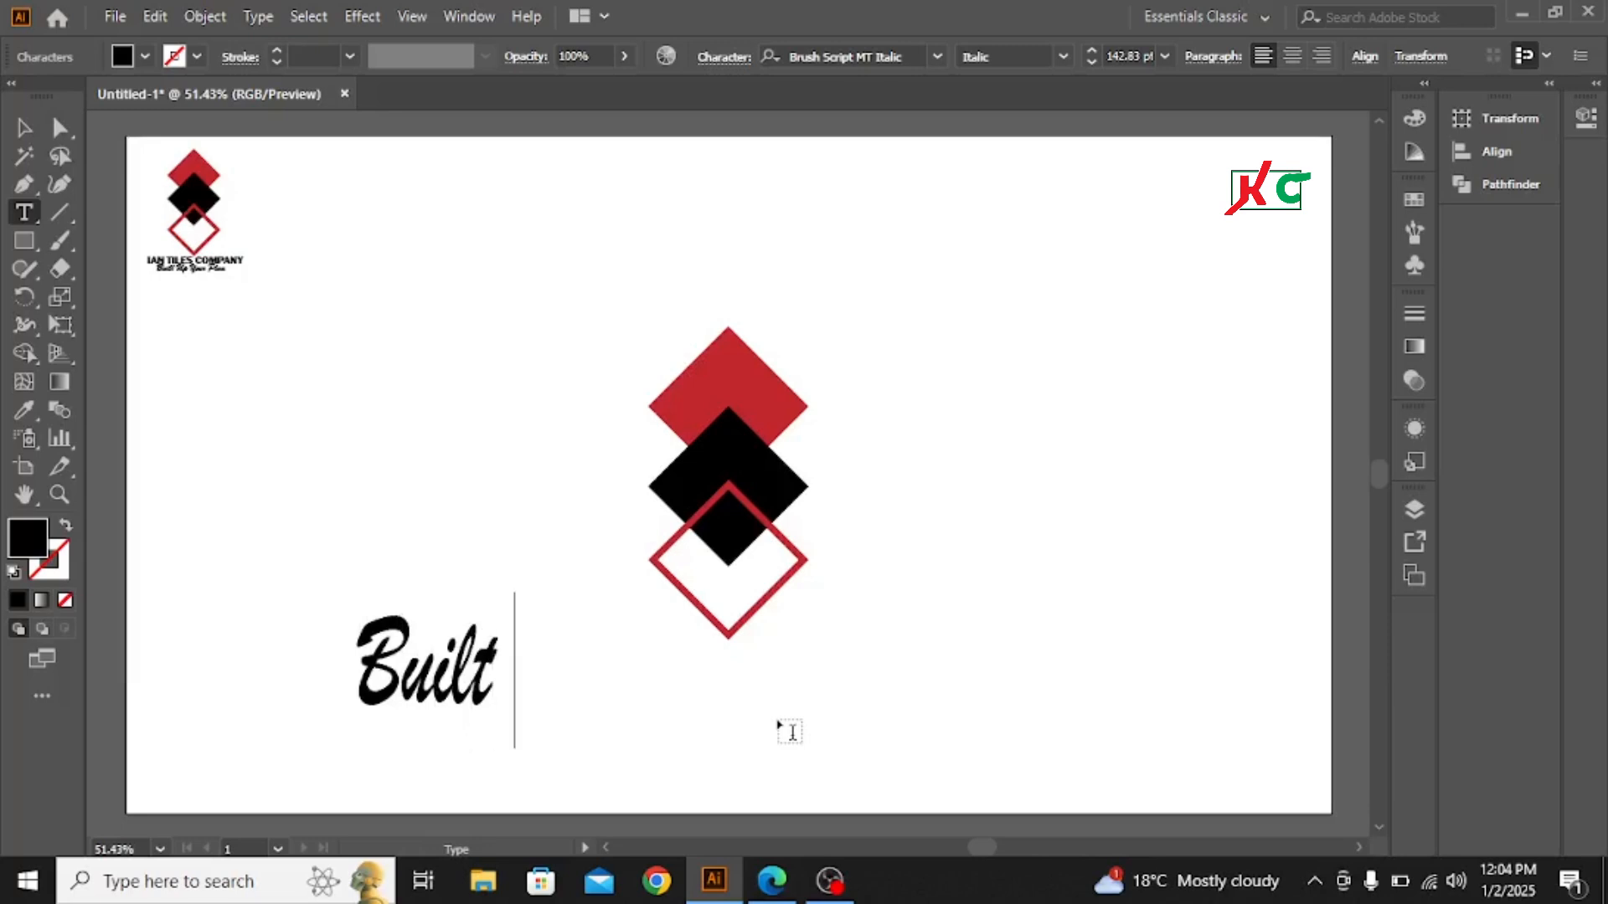
{"action": "type", "text": " Up"}
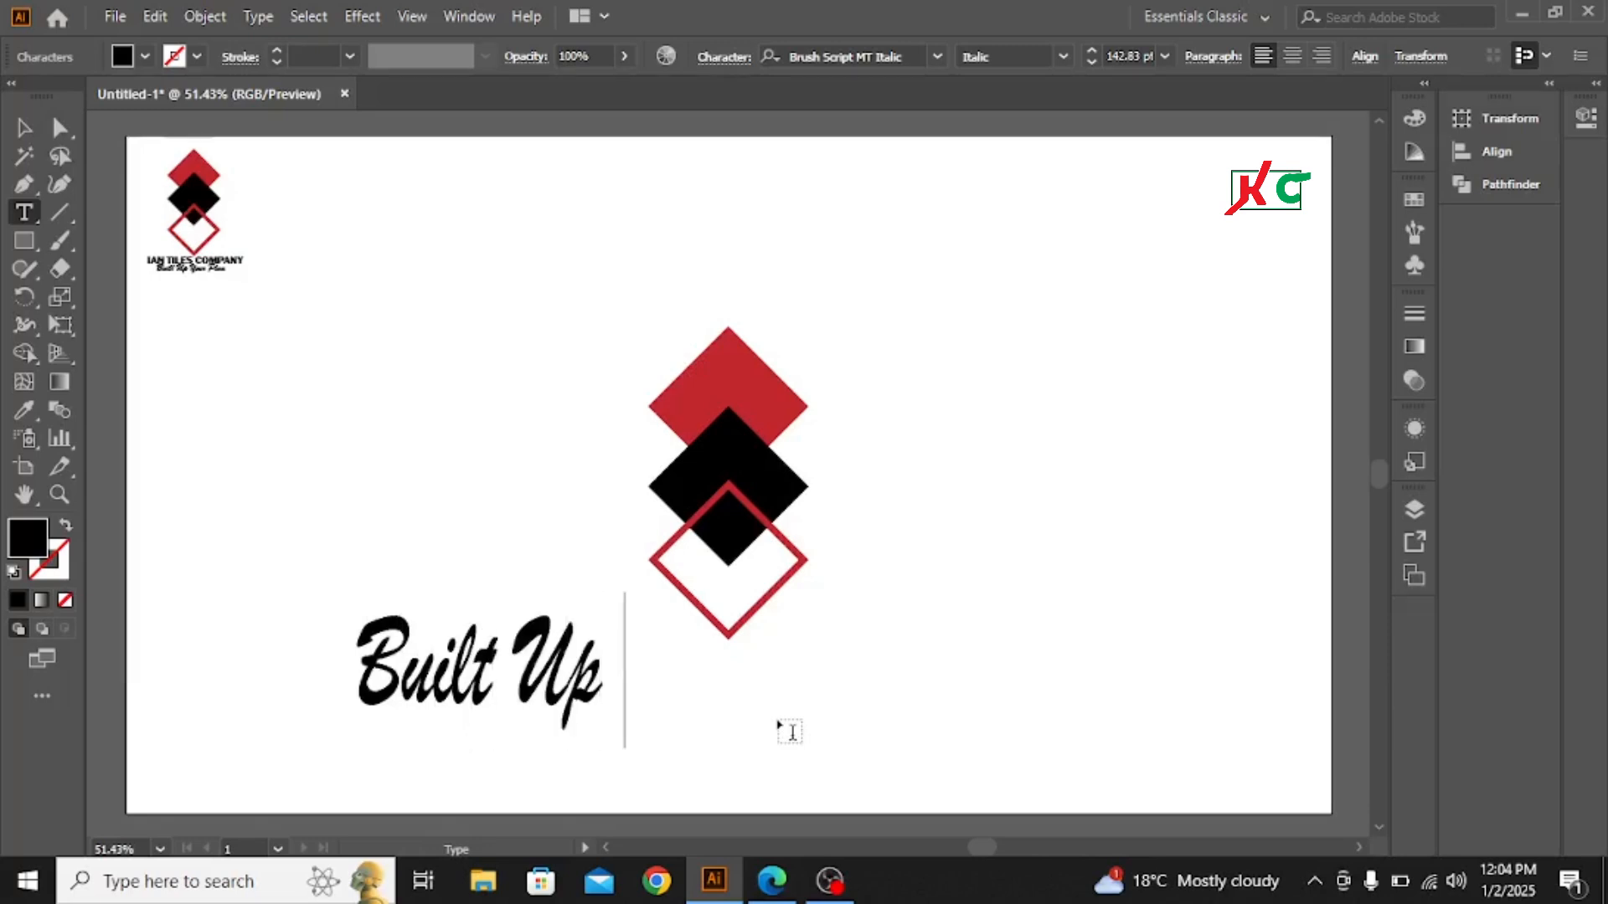
{"action": "type", "text": " y"}
{"action": "key", "text": "BackSpace"}
{"action": "type", "text": "Your Pla"}
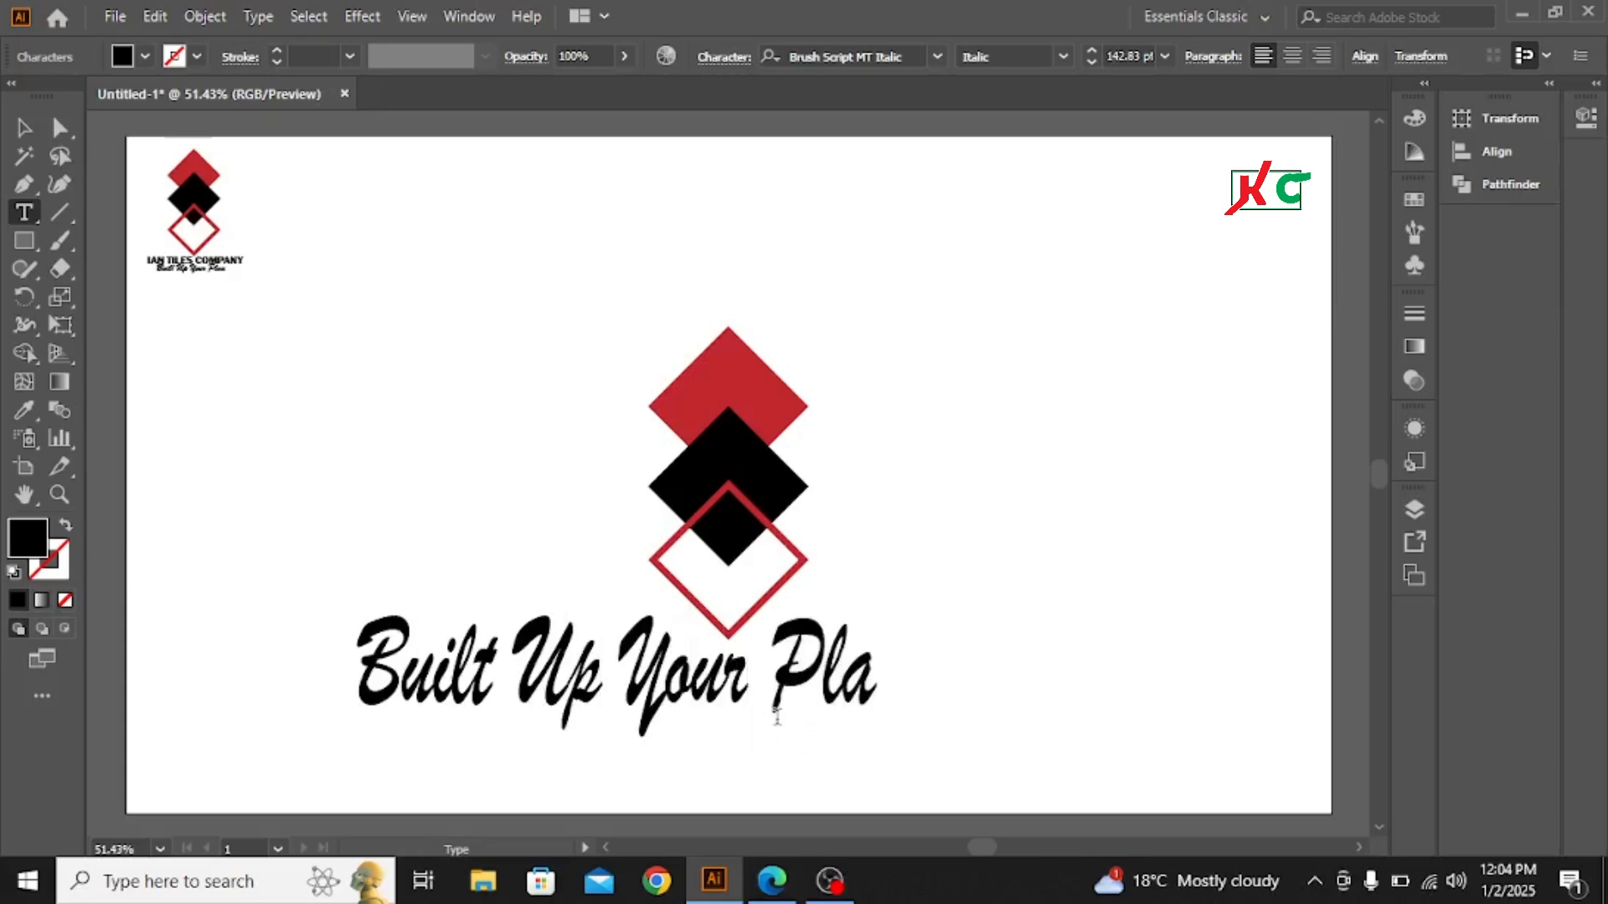
{"action": "type", "text": "n"}
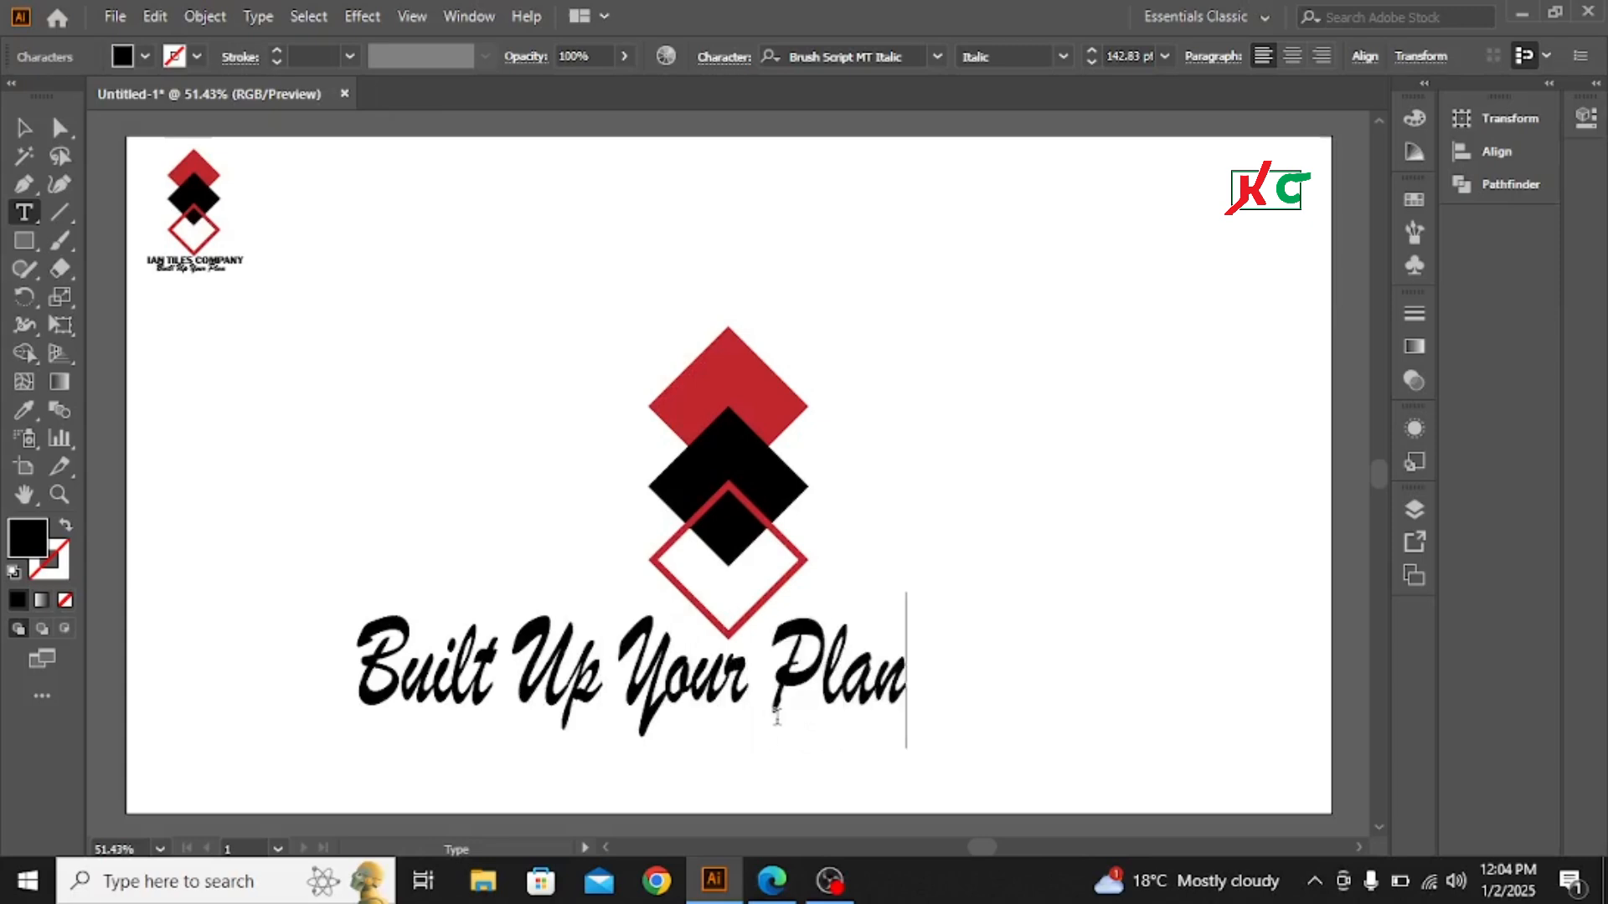
- Shrink the slogan to about 46 pt, centered below the diamonds with a gap above it, and deselect it
{"action": "left_click", "coordinate": [23, 127]}
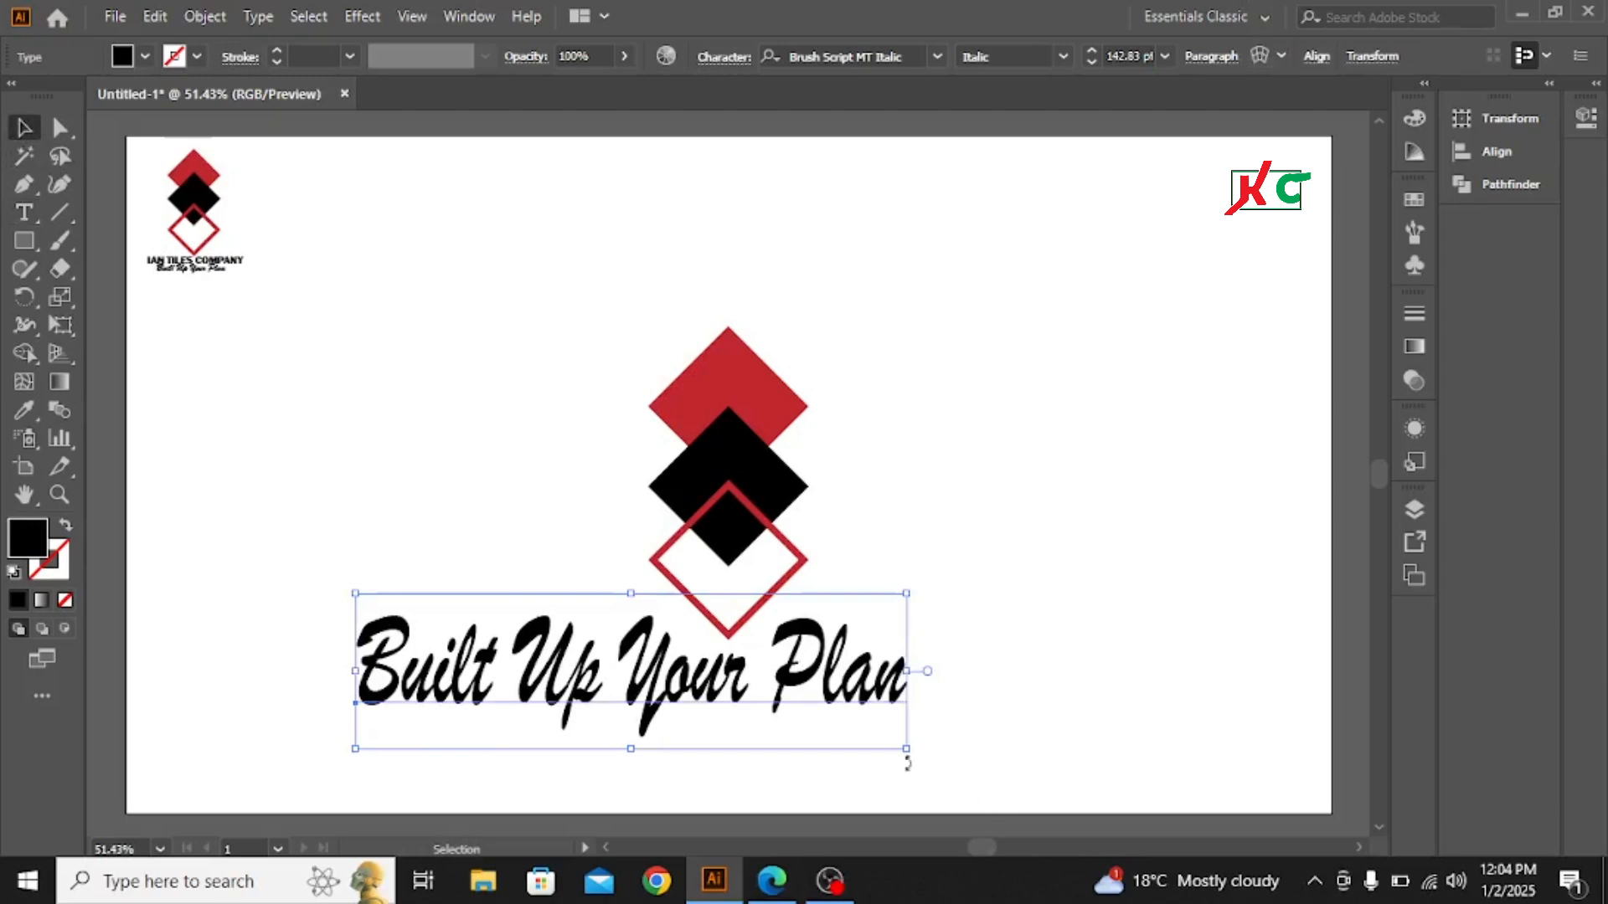
{"action": "left_click_drag", "start_coordinate": [904, 748], "coordinate": [730, 720]}
{"action": "left_click", "coordinate": [1035, 556]}
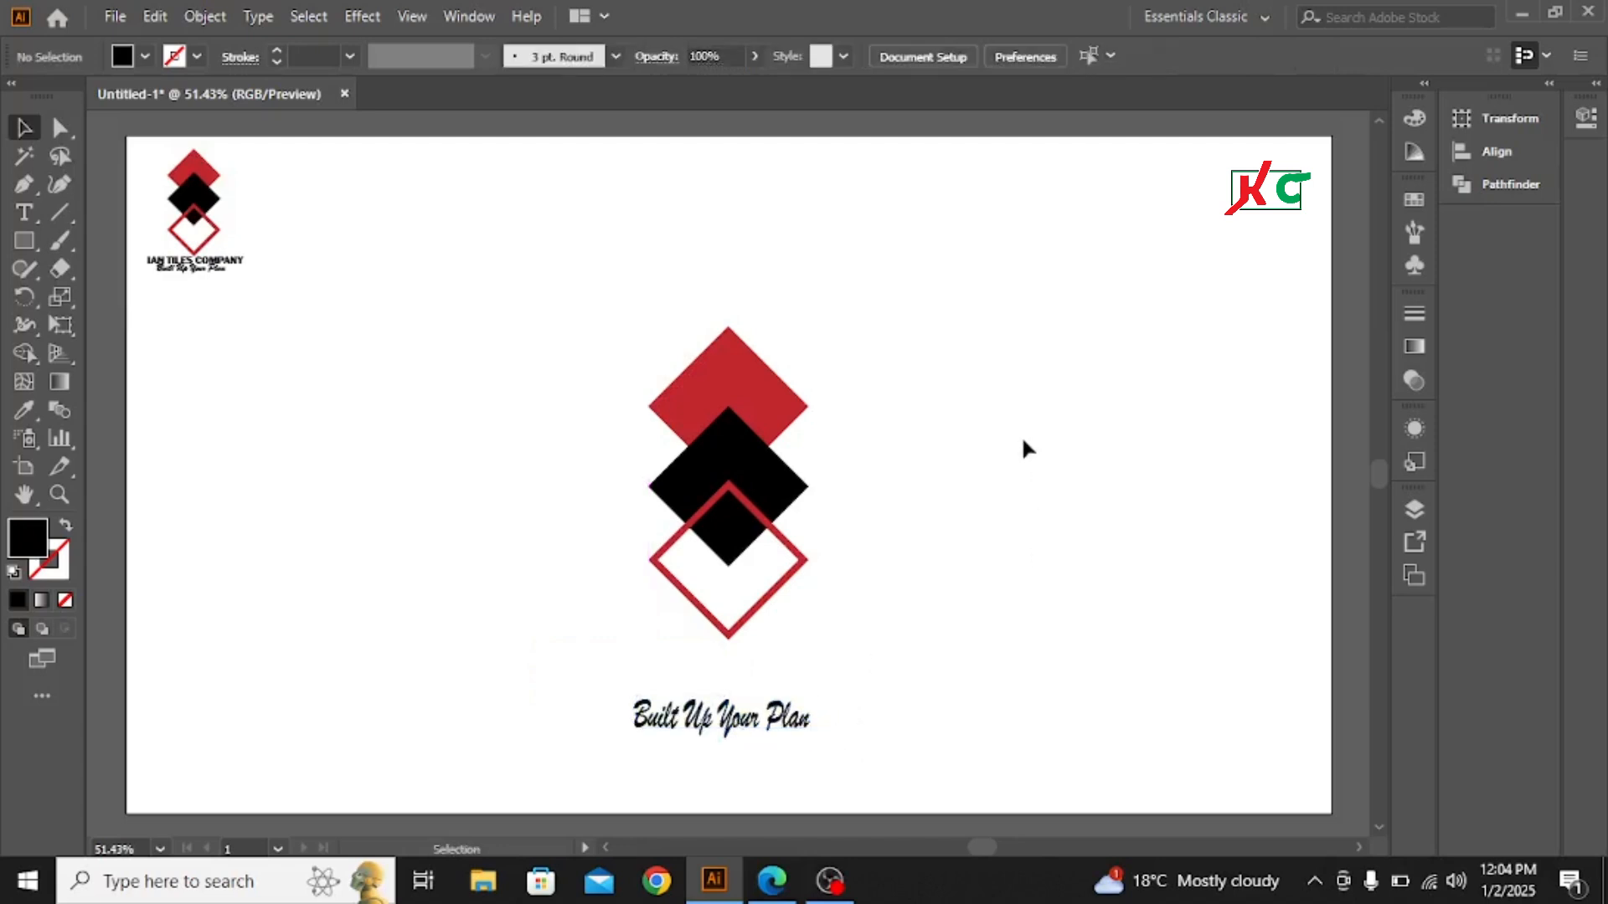
{"action": "left_click", "coordinate": [237, 266]}
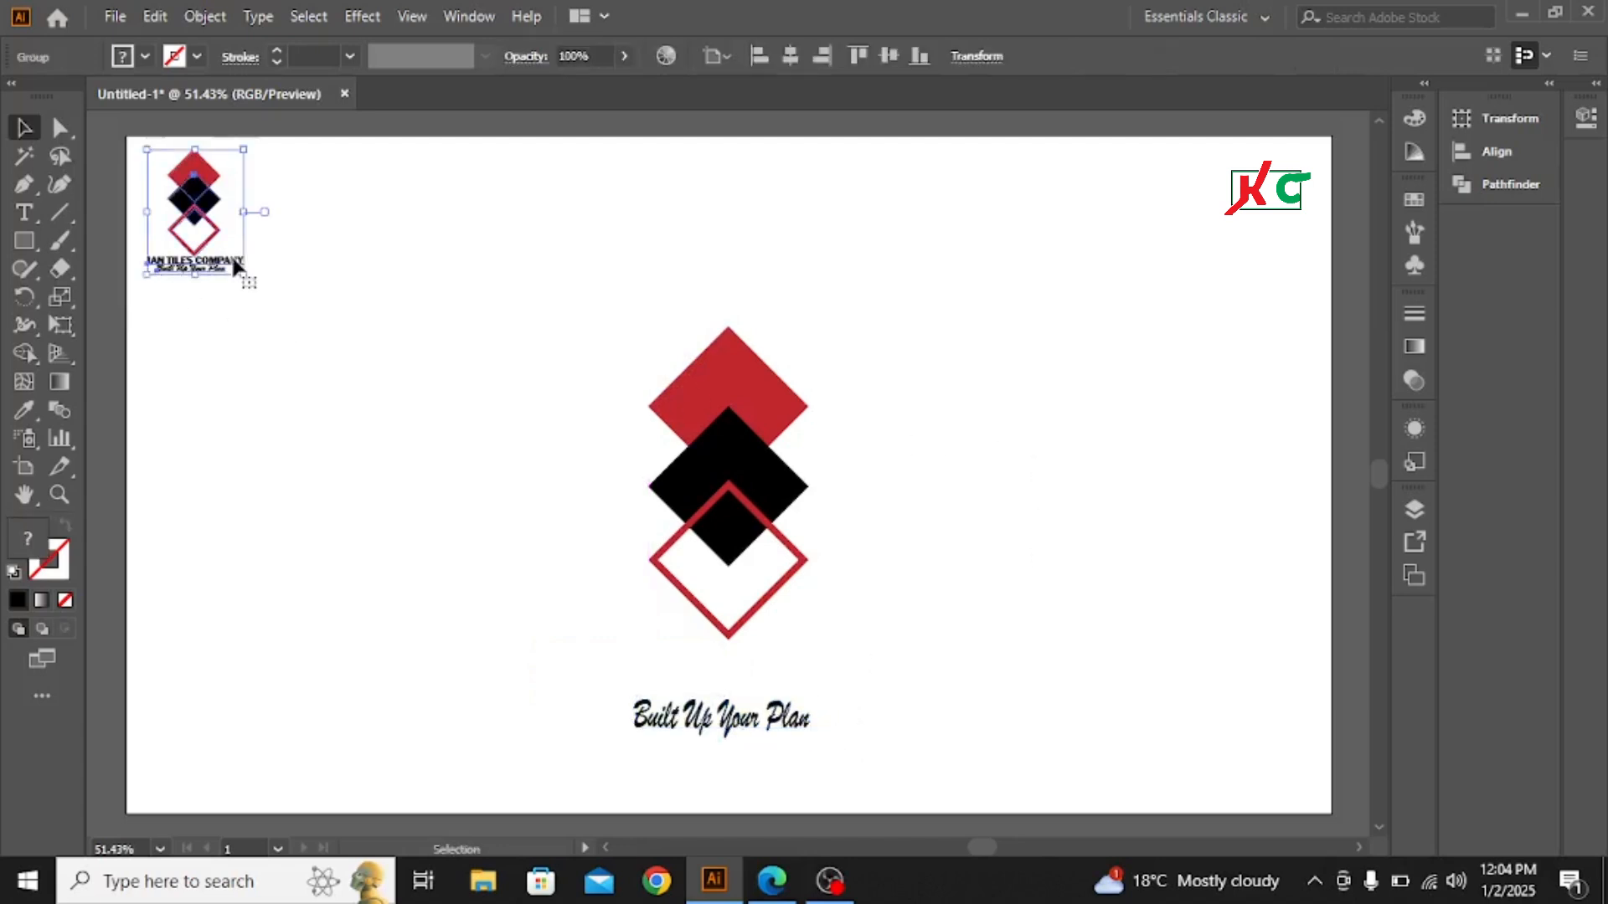
{"action": "left_click", "coordinate": [360, 260]}
- Add a second placeholder text line beside the diamonds with the Type tool and enlarge it to about 67 pt
{"action": "left_click", "coordinate": [24, 211]}
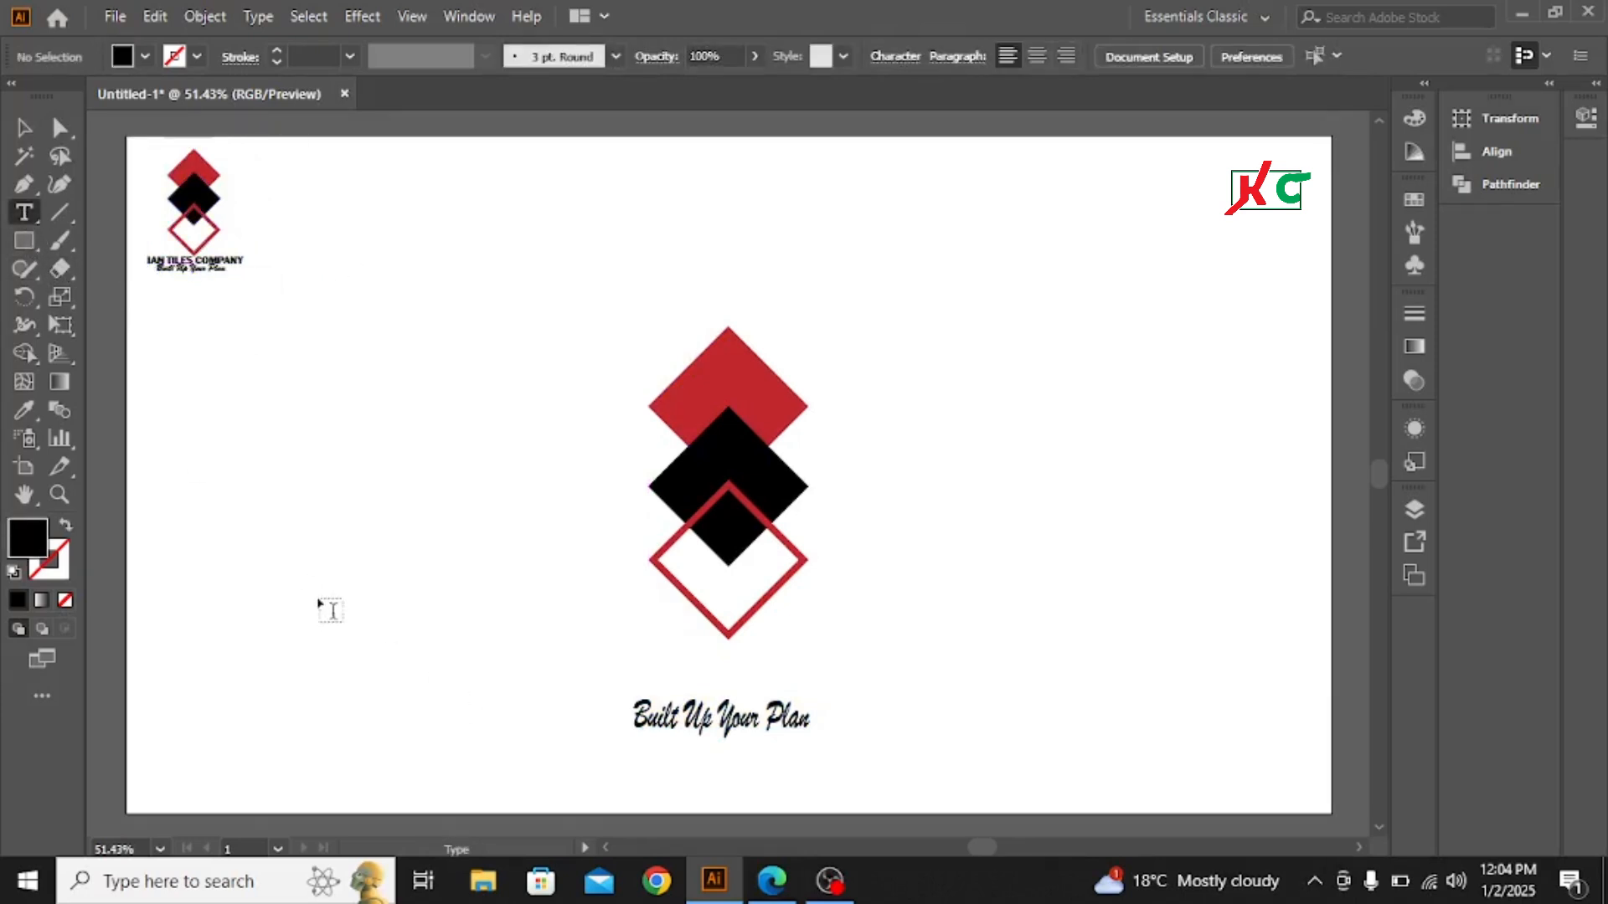
{"action": "left_click", "coordinate": [297, 540]}
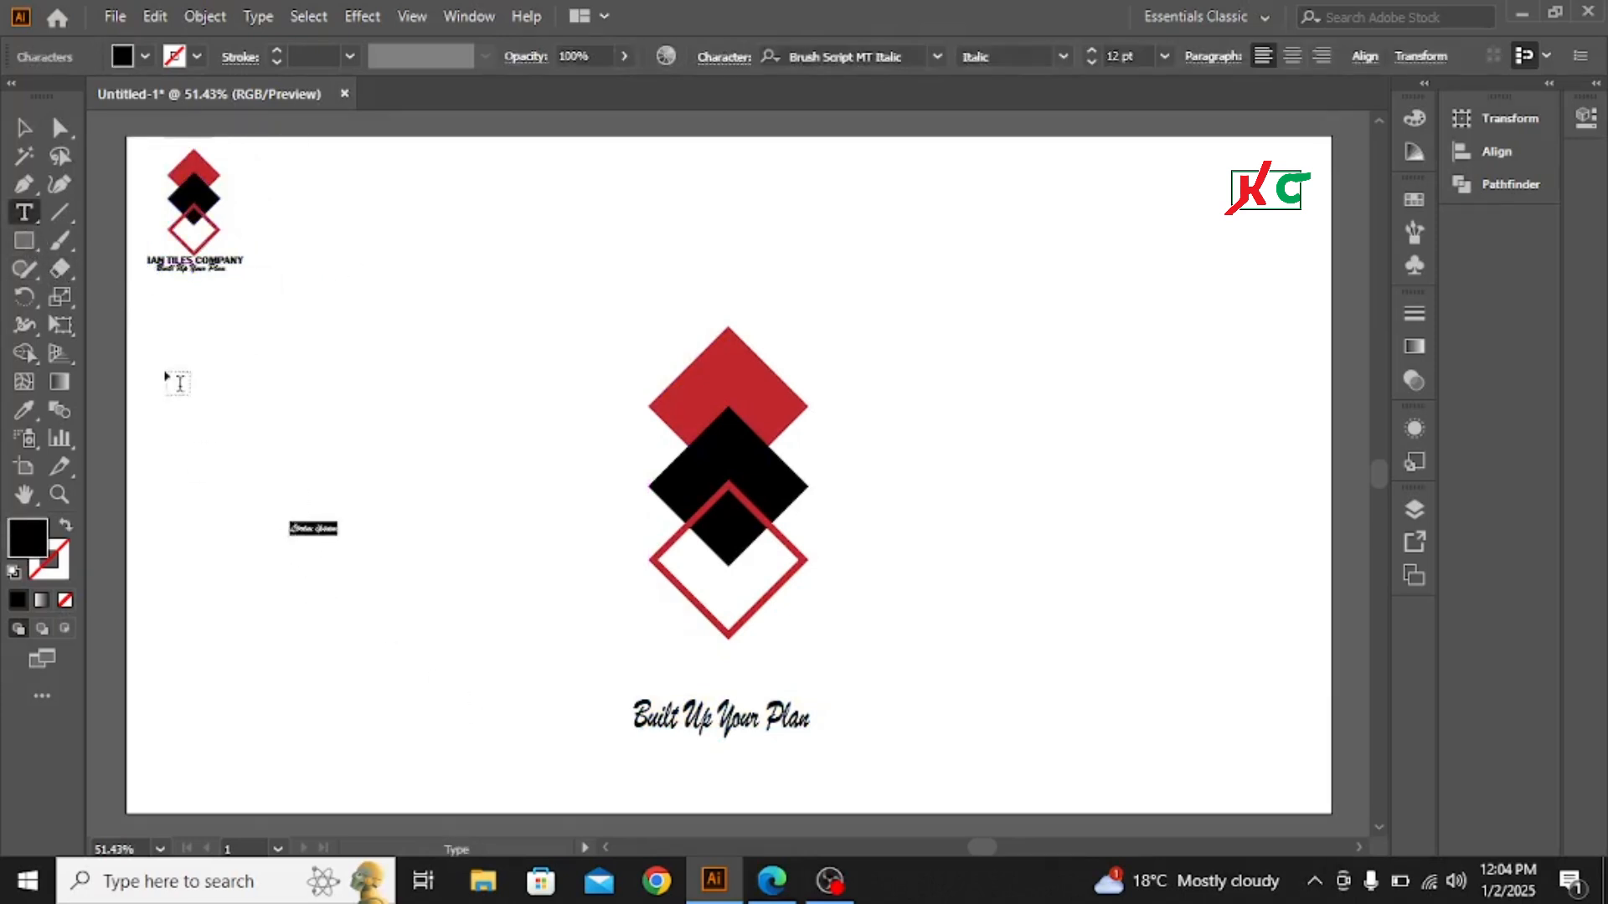
{"action": "left_click", "coordinate": [23, 128]}
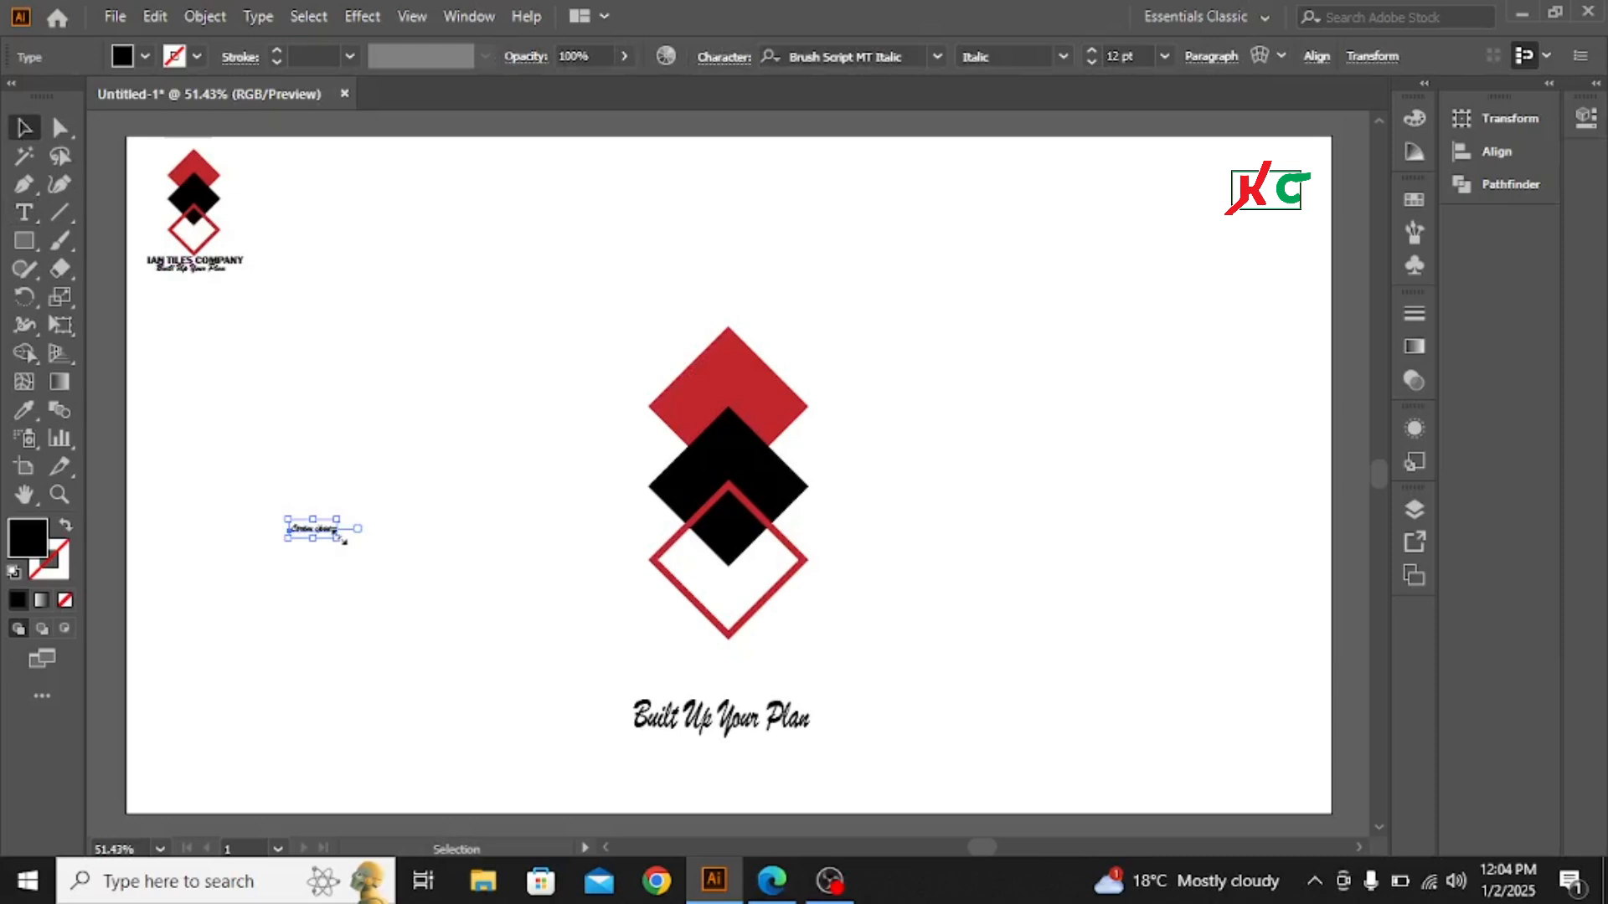
{"action": "left_click_drag", "start_coordinate": [339, 541], "coordinate": [423, 584]}
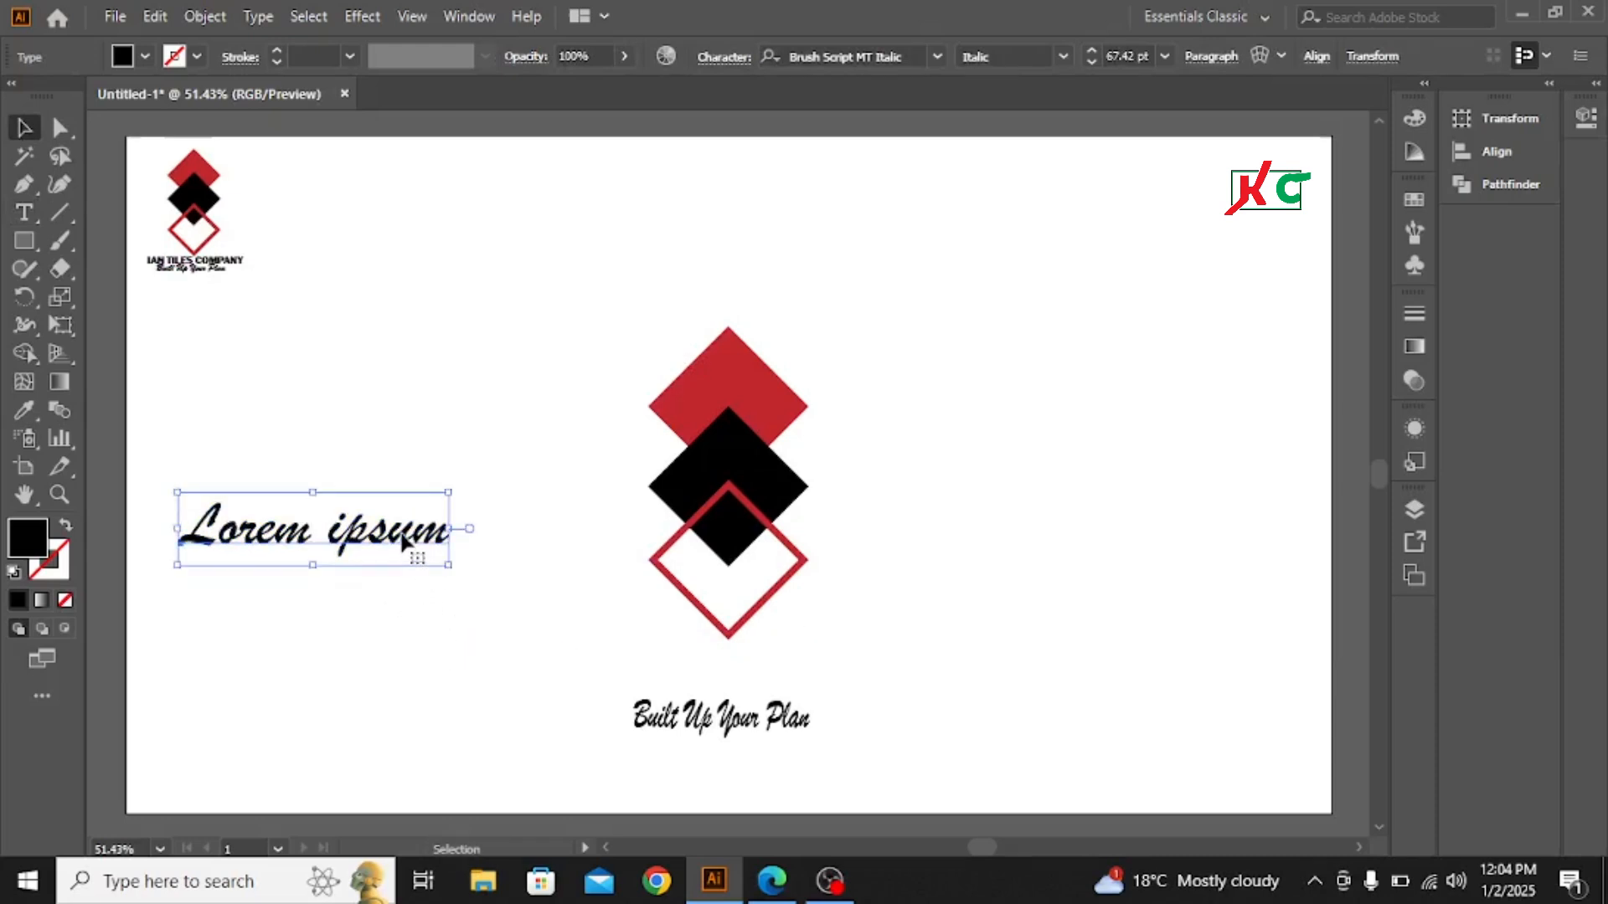
- Set the new placeholder text's font to Cooper Black
{"action": "left_click", "coordinate": [936, 55]}
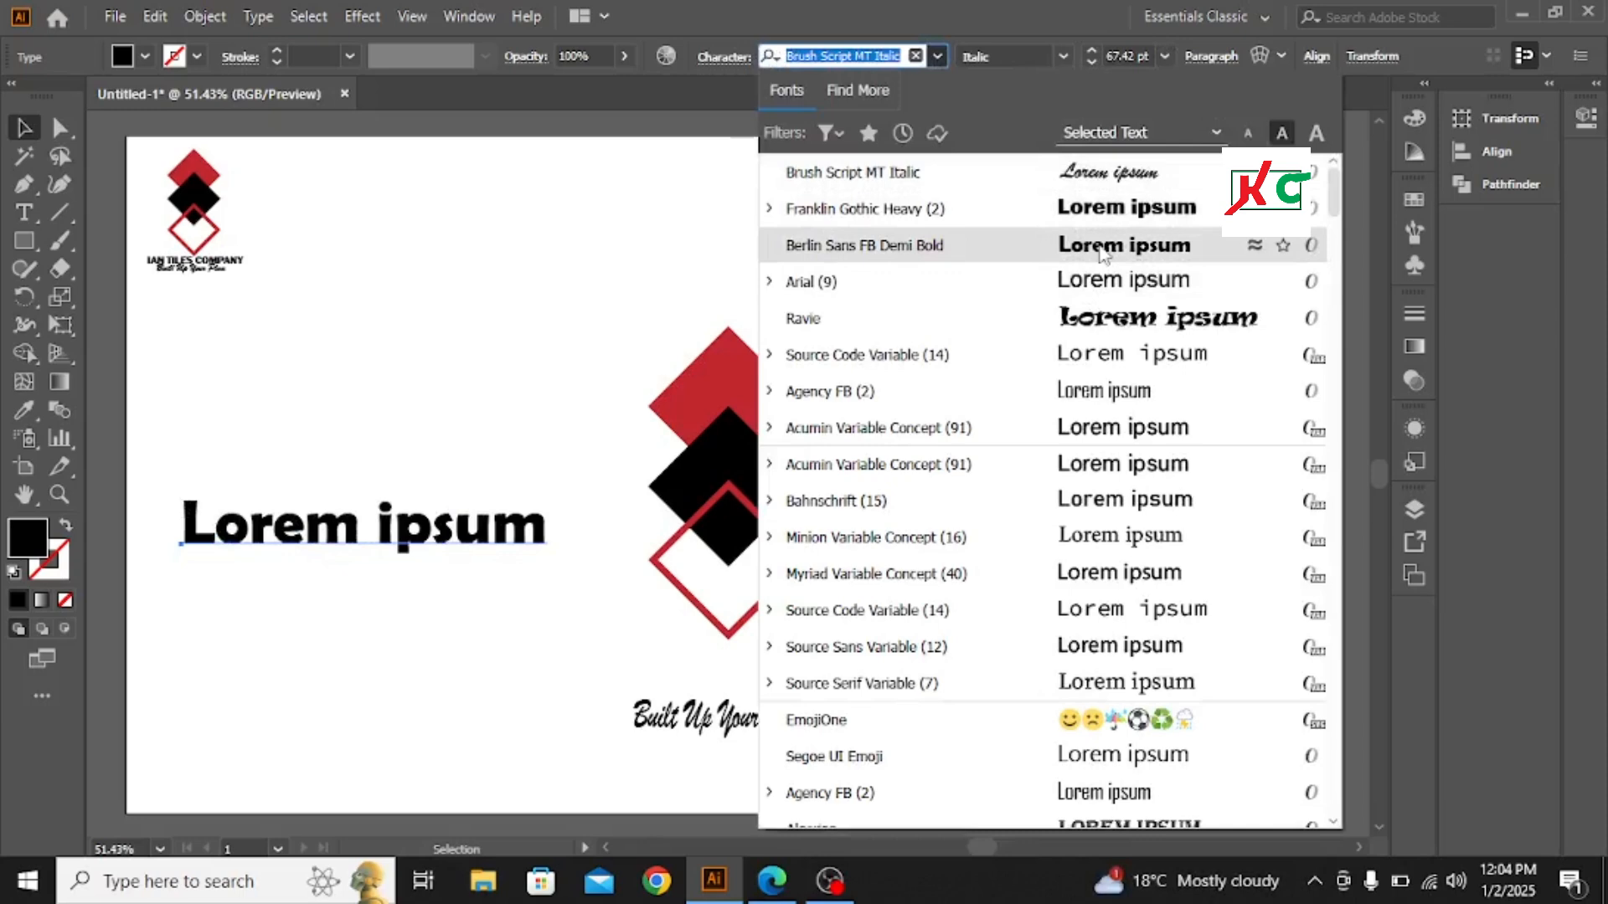
{"action": "scroll", "coordinate": [1100, 251], "scroll_direction": "down", "scroll_amount": 5}
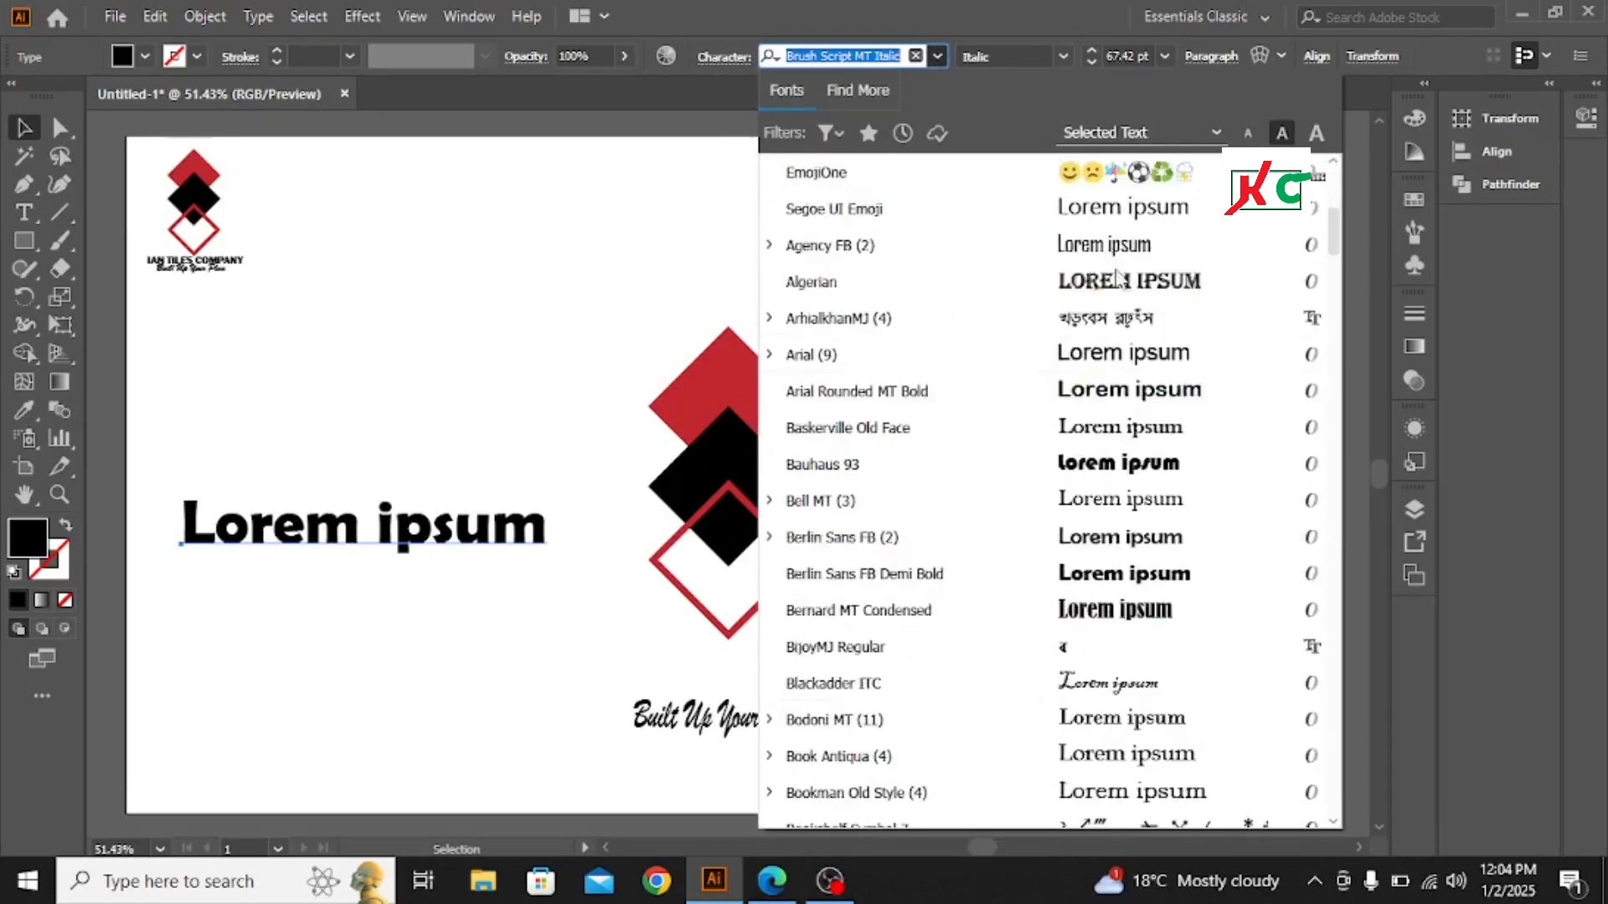
{"action": "scroll", "coordinate": [1122, 252], "scroll_direction": "down", "scroll_amount": 2}
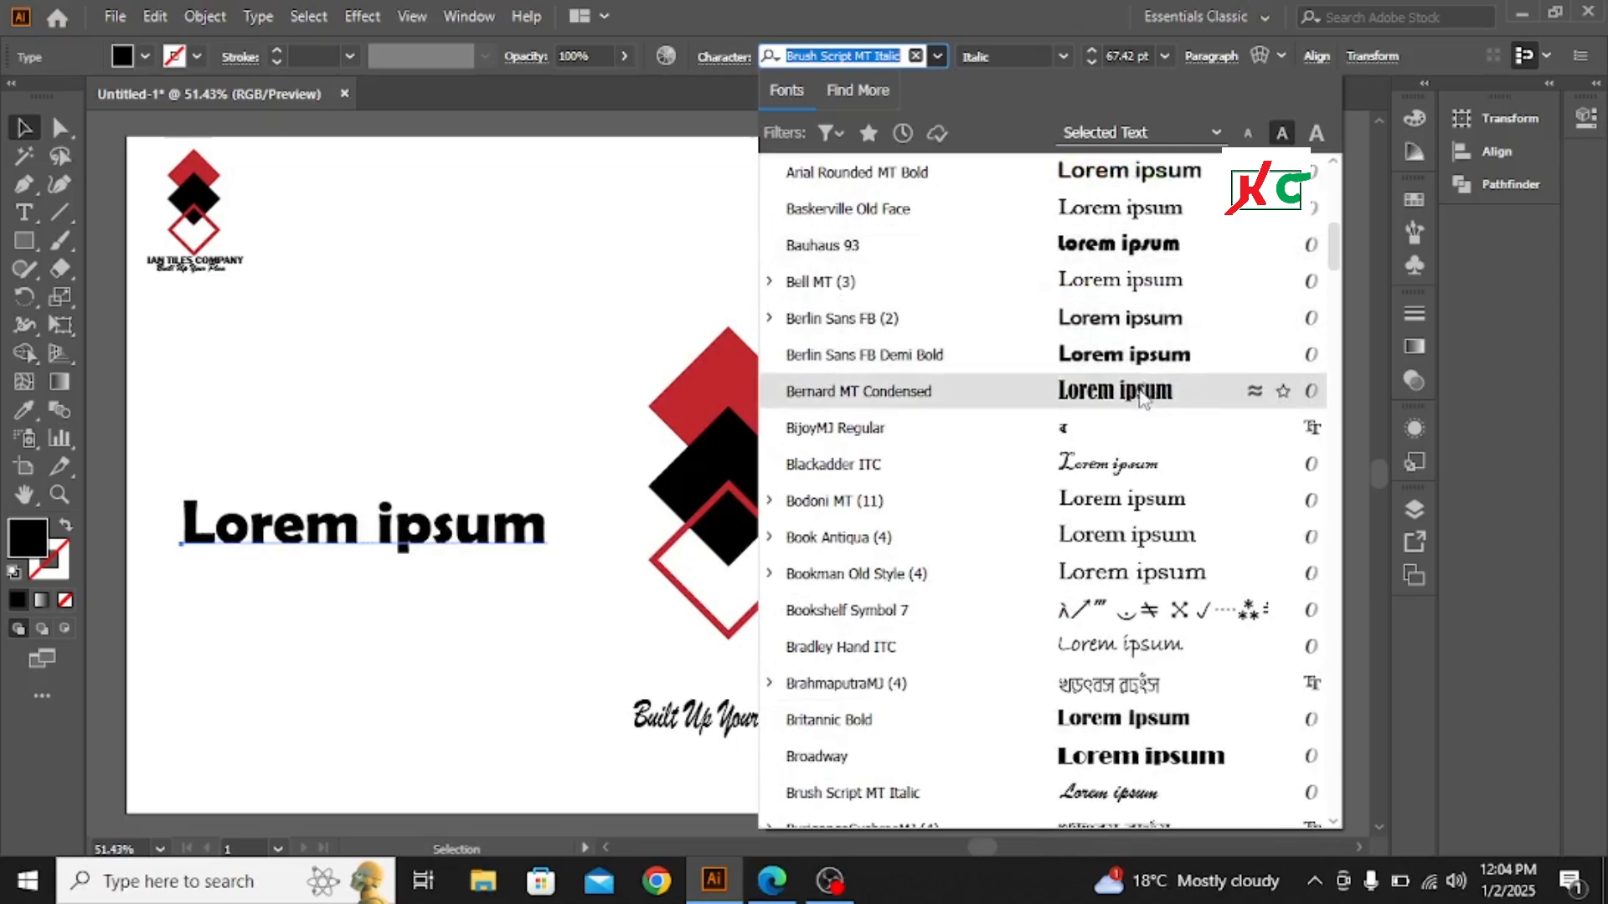
{"action": "scroll", "coordinate": [1139, 389], "scroll_direction": "down", "scroll_amount": 4}
{"action": "scroll", "coordinate": [1135, 398], "scroll_direction": "down", "scroll_amount": 7}
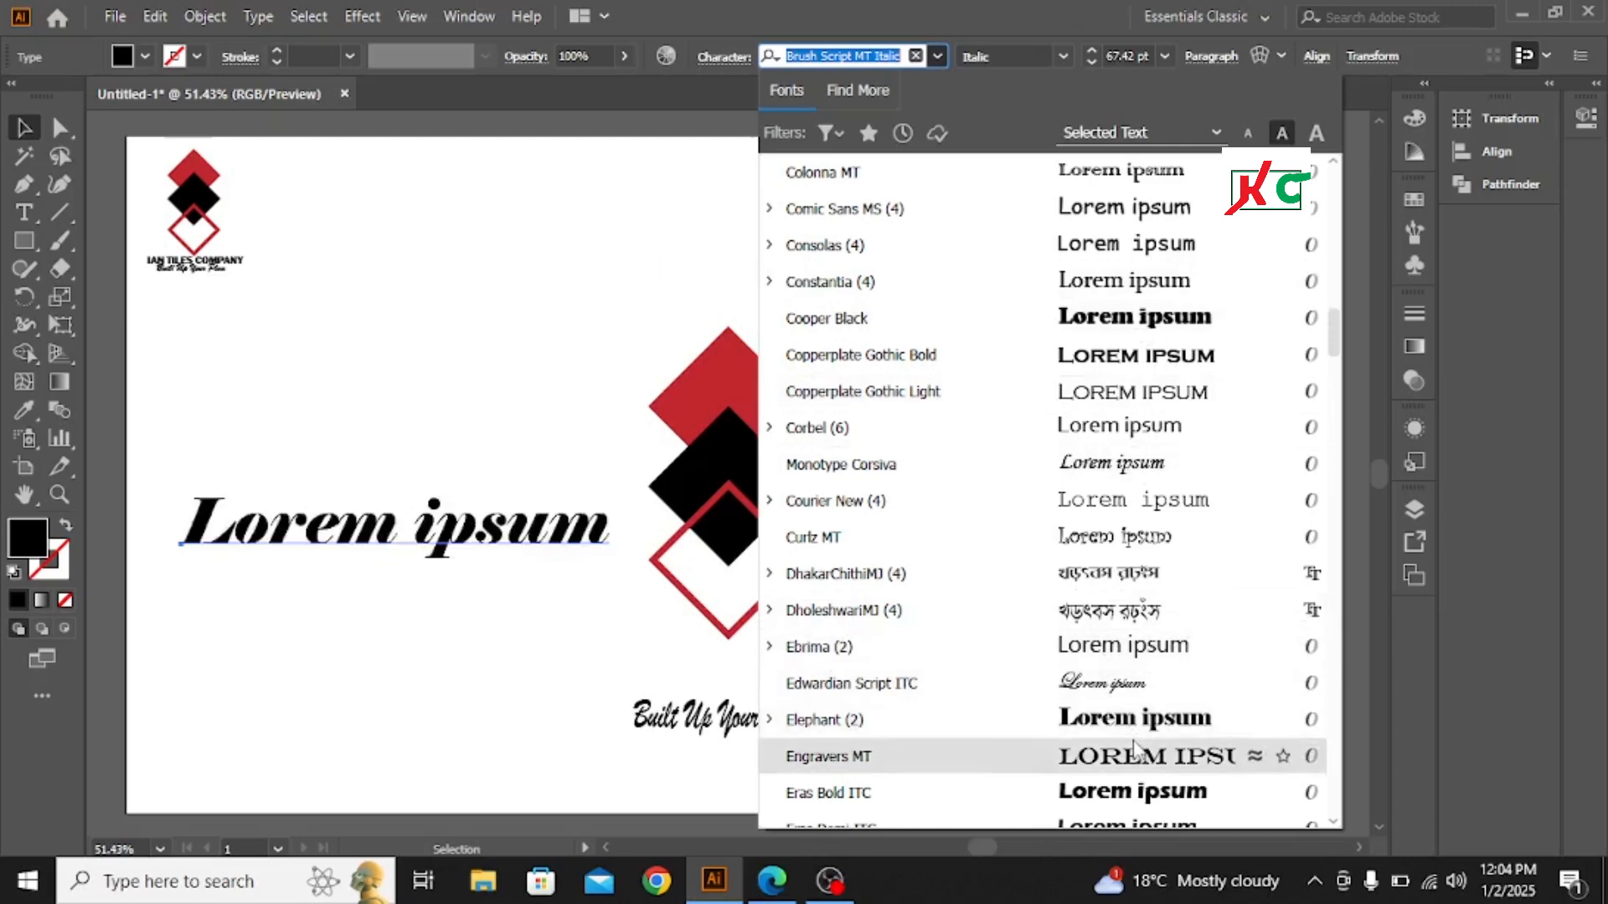
{"action": "left_click", "coordinate": [1091, 325]}
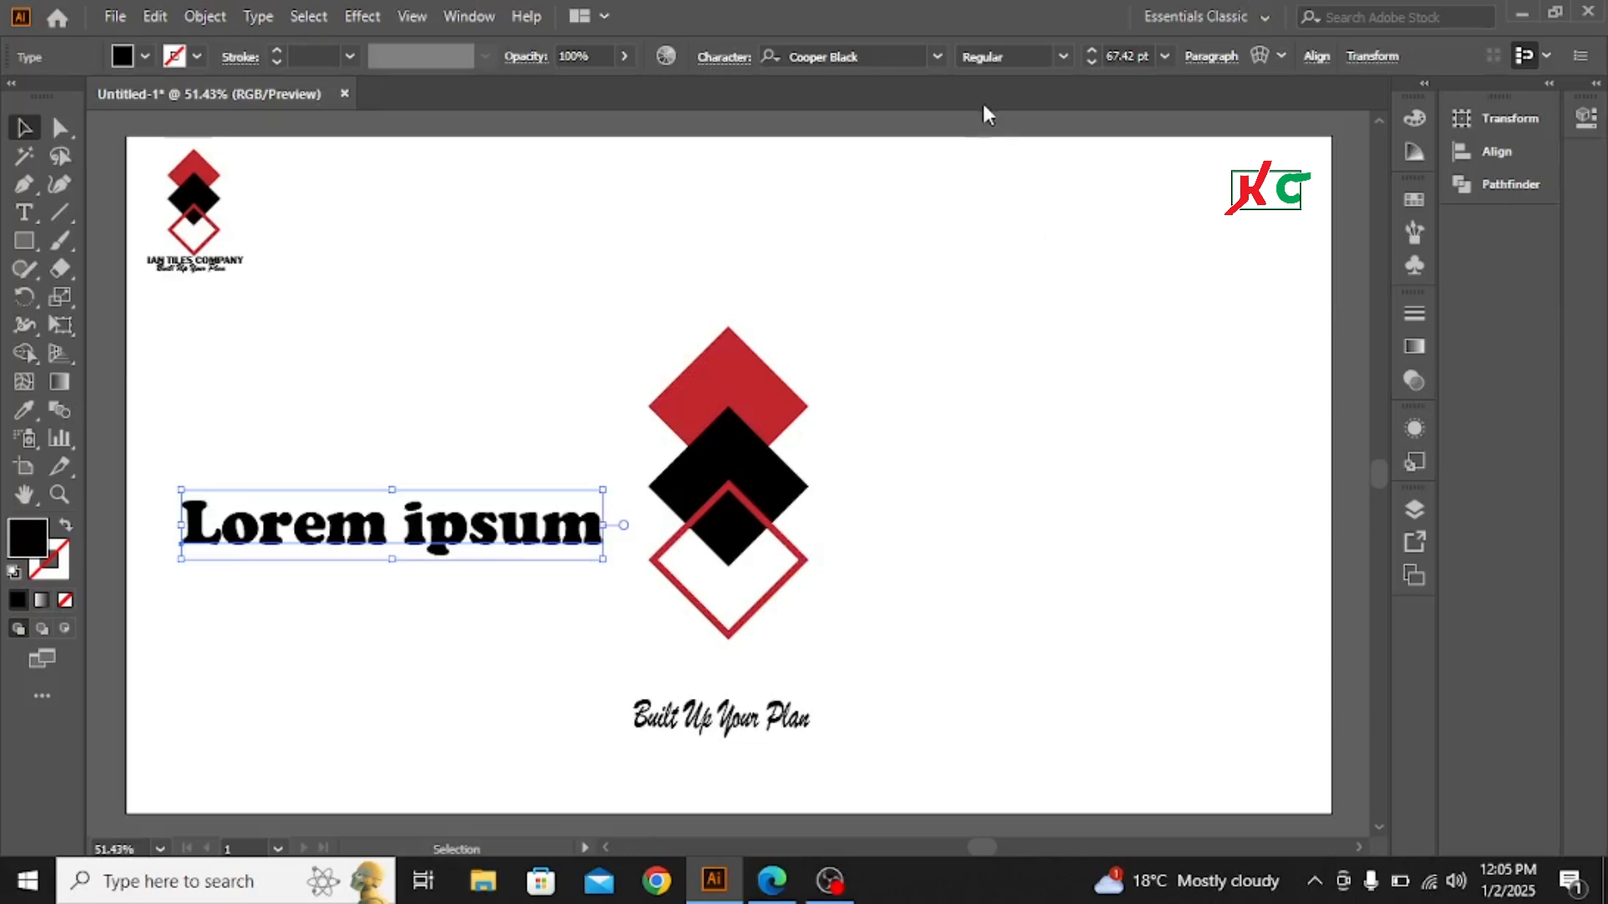
- Clear all characters from the Cooper Black placeholder line
{"action": "key", "text": "t"}
{"action": "left_click", "coordinate": [505, 523]}
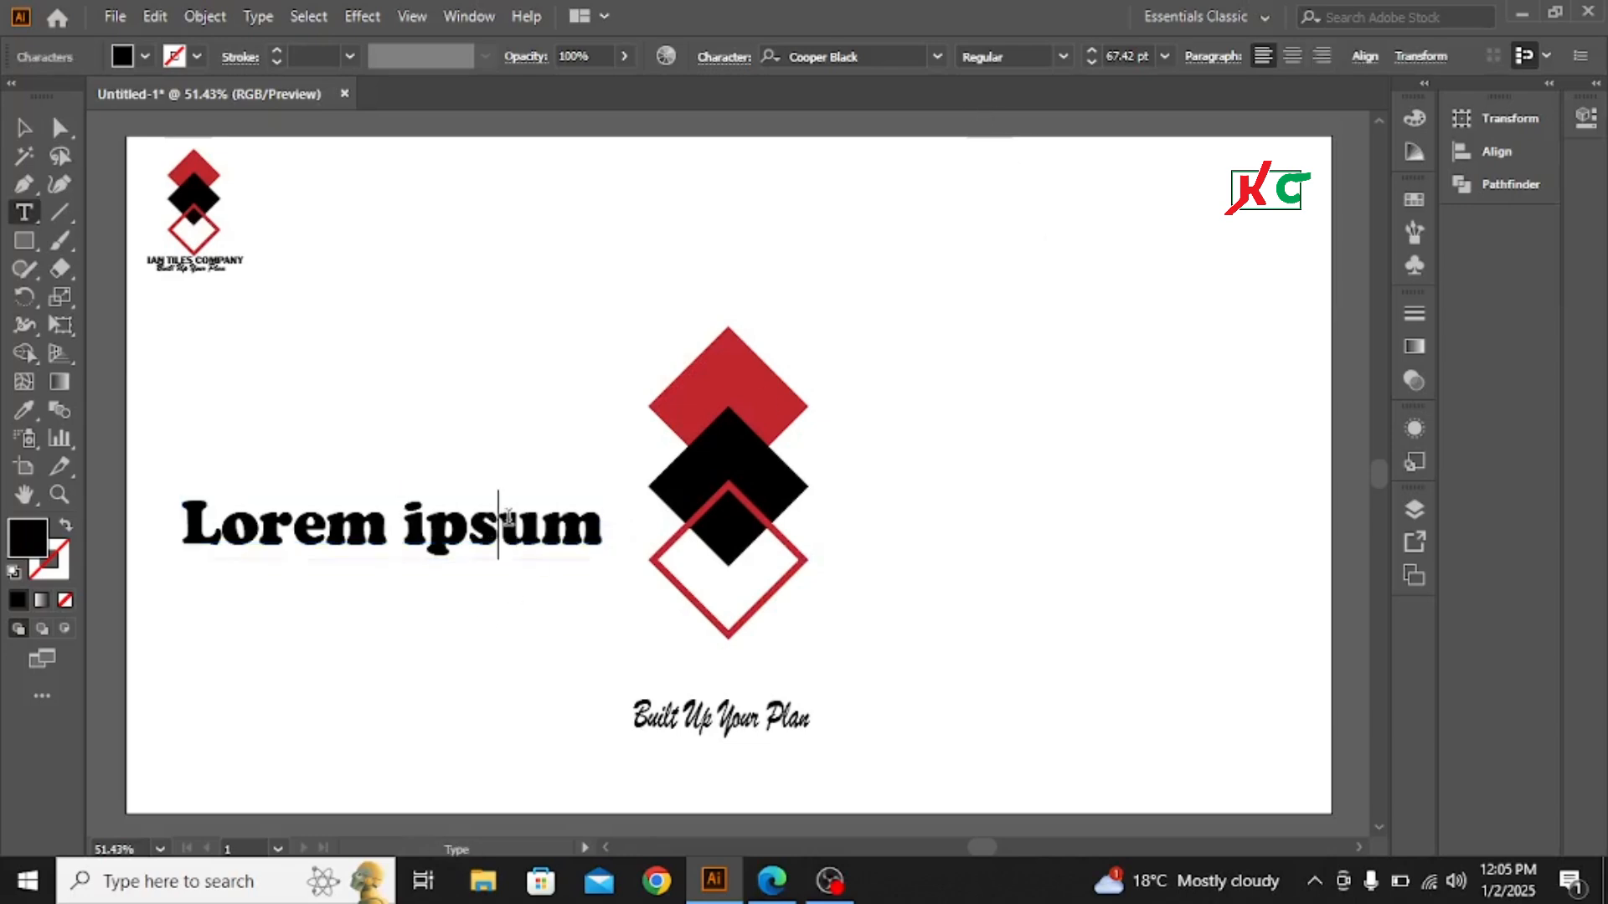
{"action": "key", "text": "Right"}
{"action": "key", "text": "Right"}
{"action": "key", "text": "Right"}
{"action": "key", "text": "BackSpace"}
{"action": "key", "text": "BackSpace"}
{"action": "key", "text": "BackSpace"}
{"action": "key", "text": "BackSpace"}
{"action": "key", "text": "BackSpace"}
{"action": "key", "text": "BackSpace"}
{"action": "key", "text": "BackSpace"}
{"action": "key", "text": "BackSpace"}
{"action": "key", "text": "BackSpace"}
{"action": "key", "text": "BackSpace"}
{"action": "key", "text": "BackSpace"}
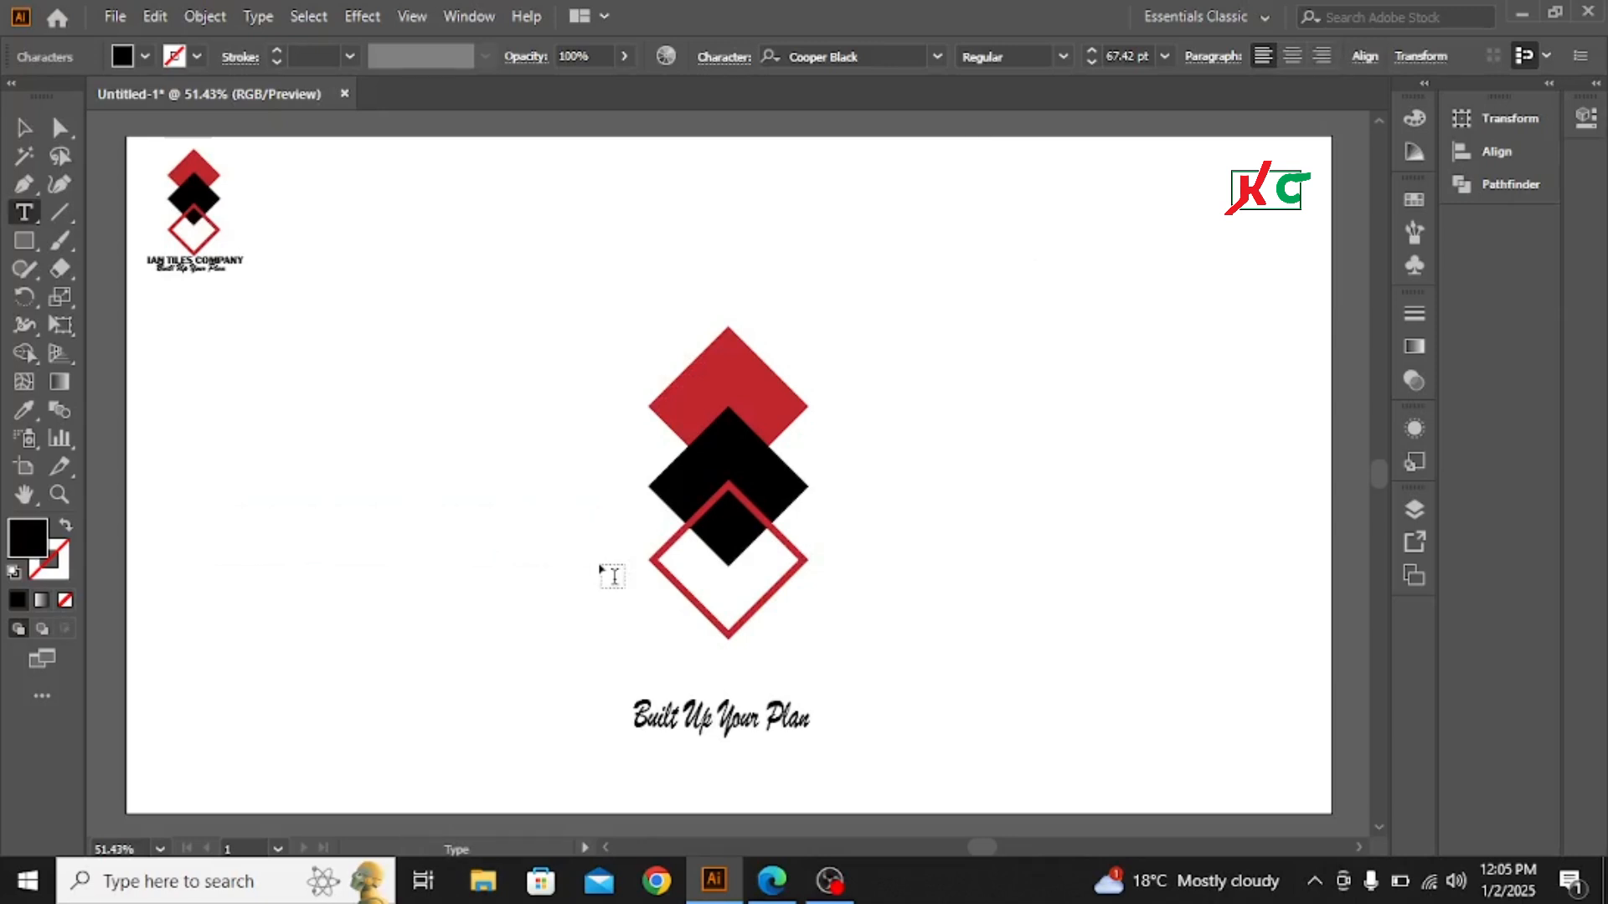
- Enter the company name "IAN TILES Company" in the emptied text line
{"action": "type", "text": "IAN"}
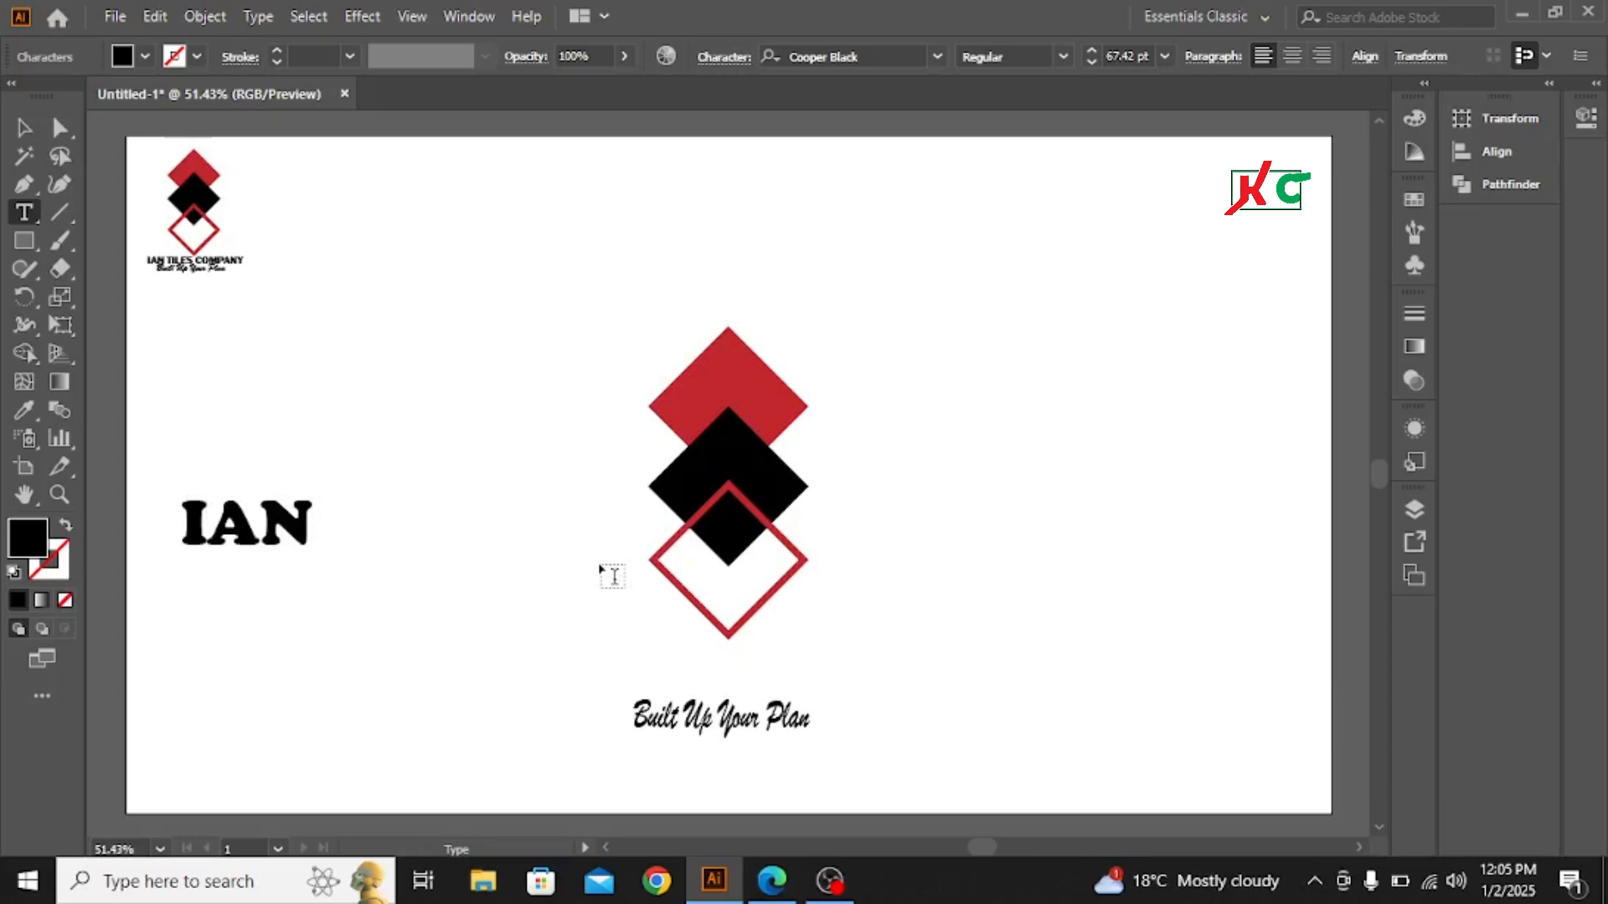
{"action": "type", "text": " T"}
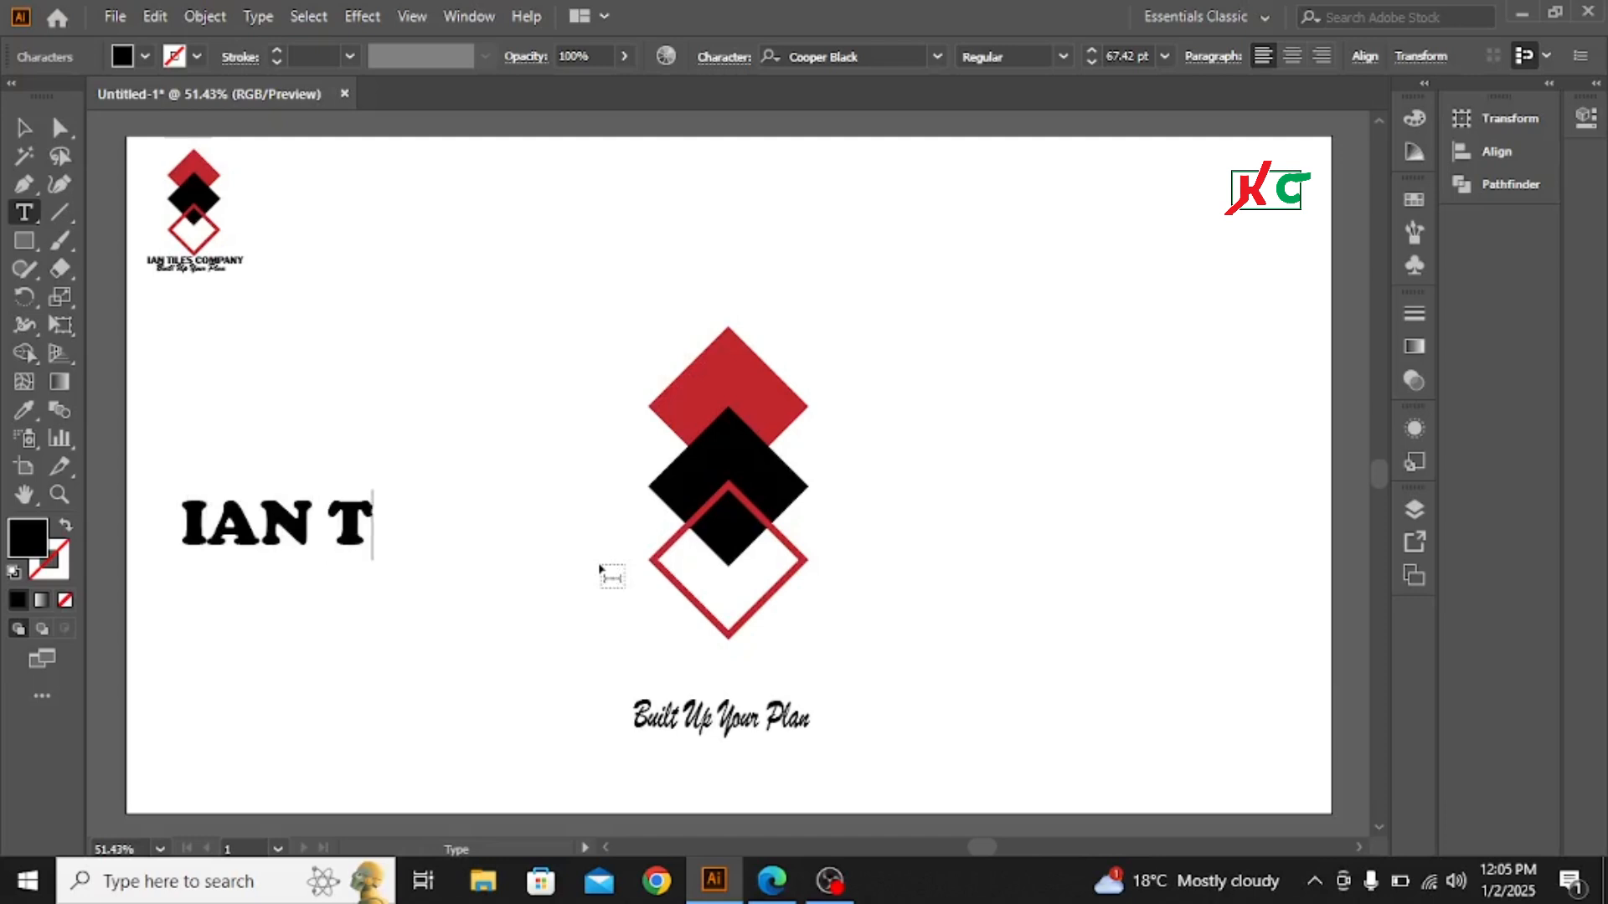
{"action": "type", "text": "ILWE"}
{"action": "key", "text": "BackSpace"}
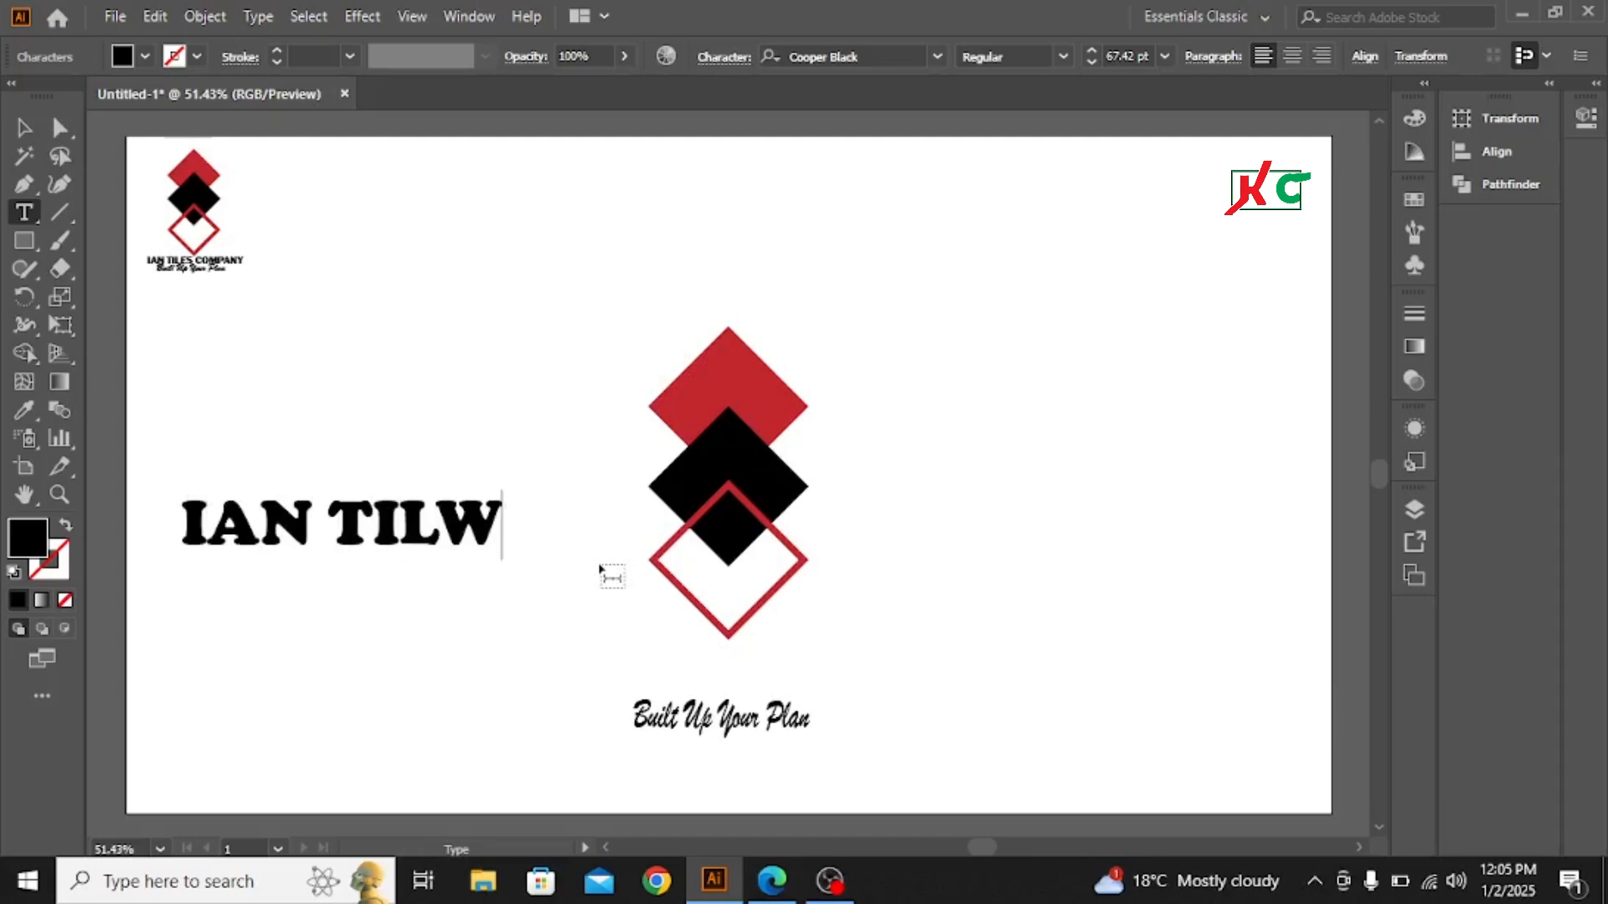
{"action": "key", "text": "BackSpace"}
{"action": "type", "text": "ES"}
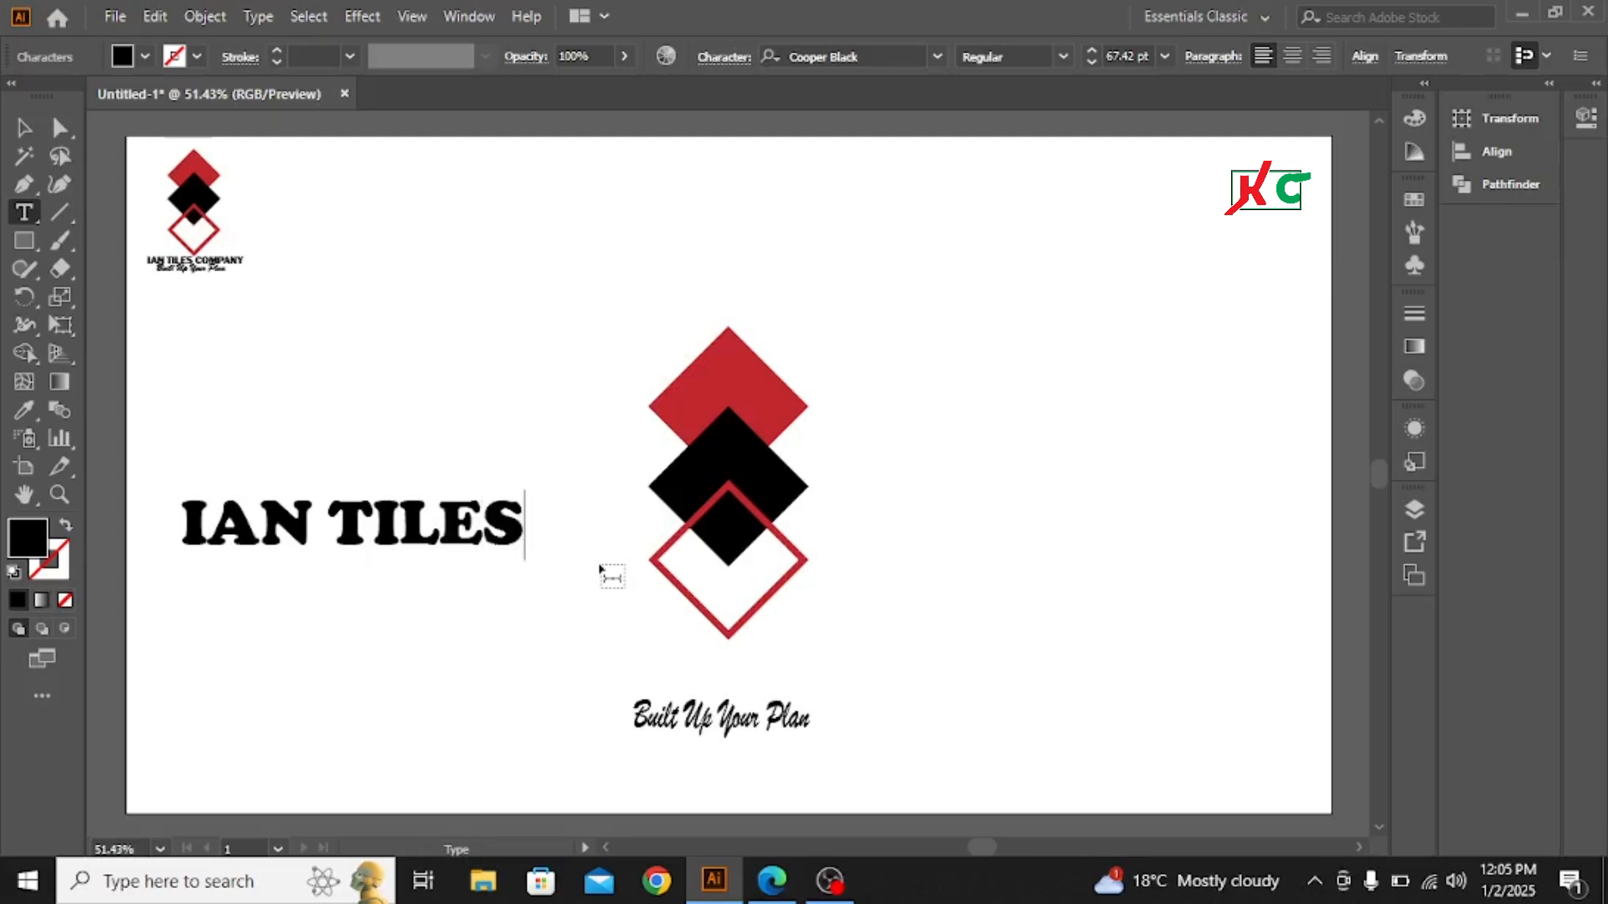
{"action": "type", "text": " Comp"}
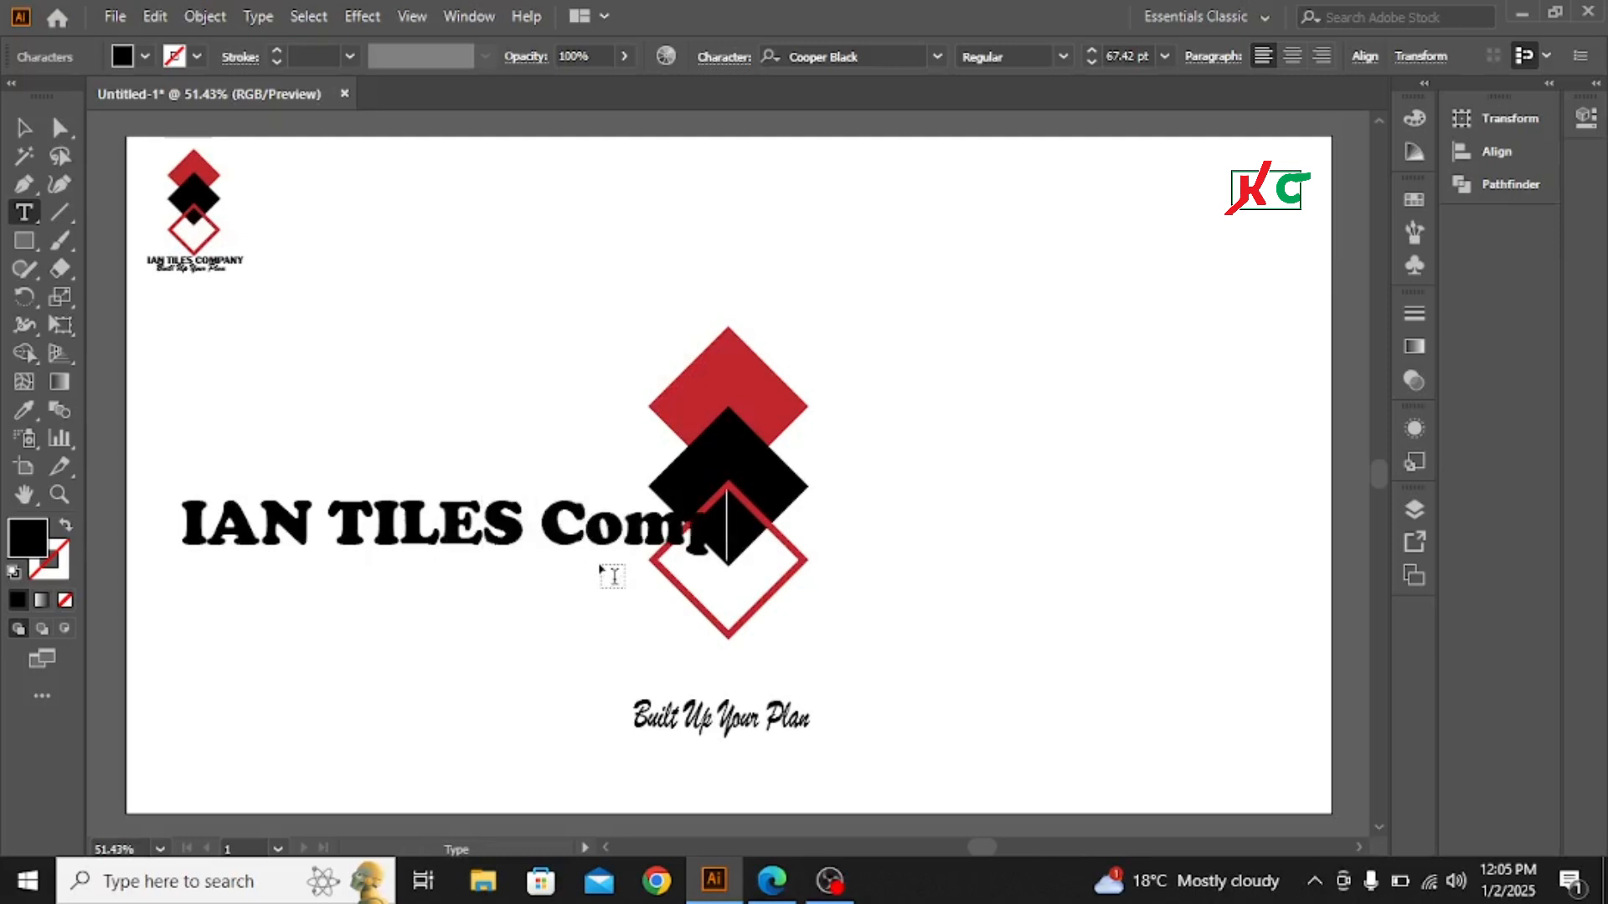
{"action": "type", "text": "any"}
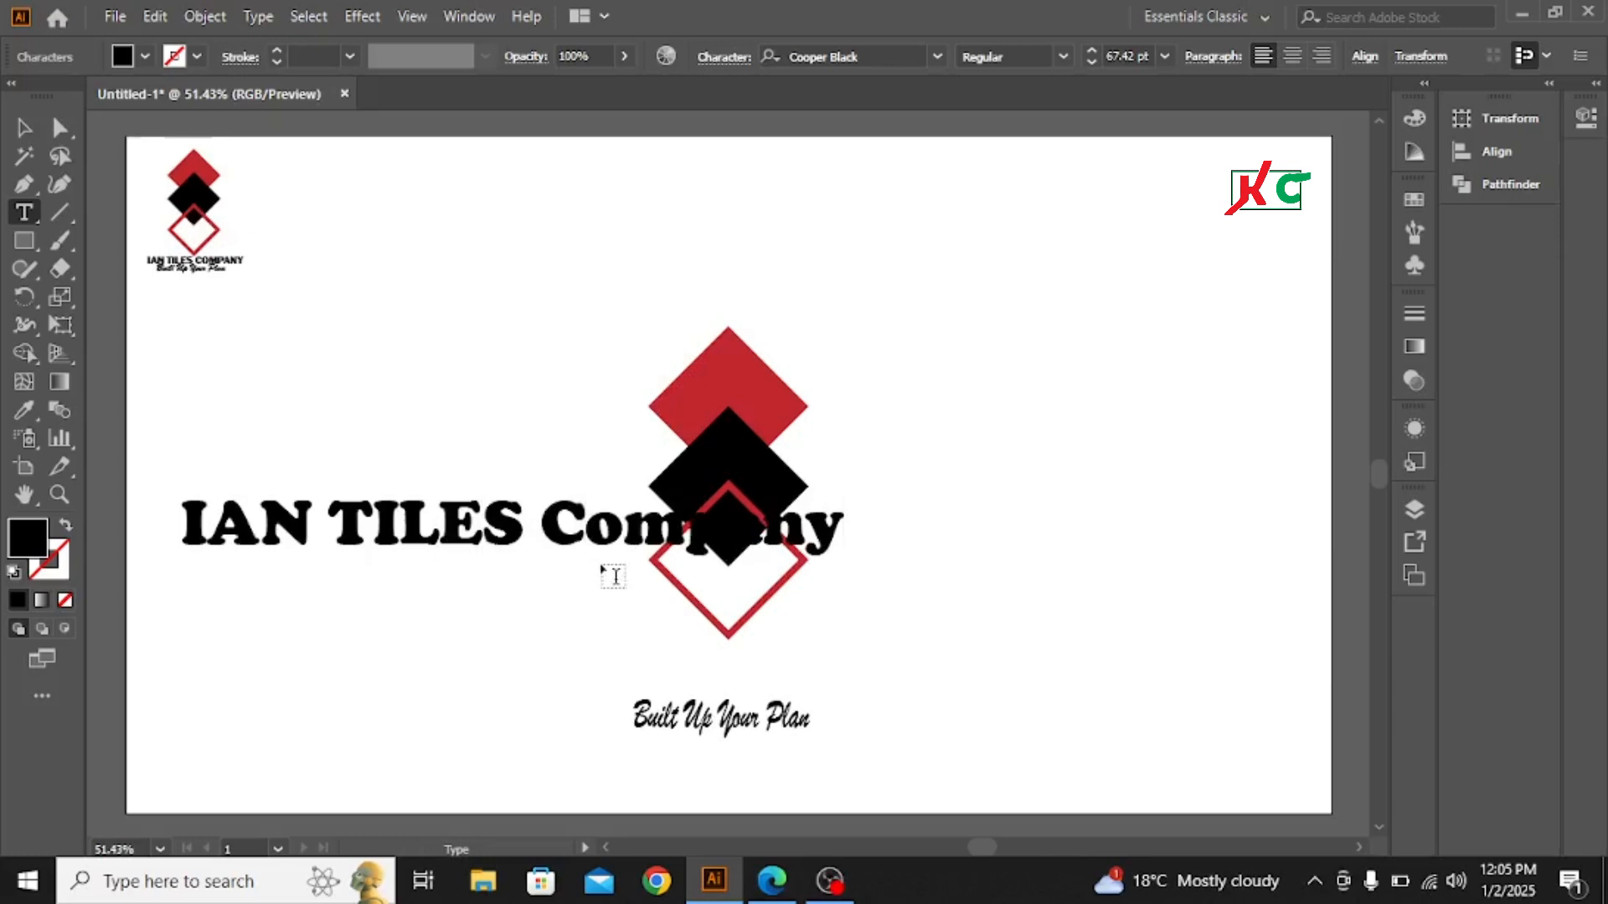
- Shrink the company name to about 30 pt and place it centered directly beneath the diamond frame
{"action": "left_click", "coordinate": [23, 127]}
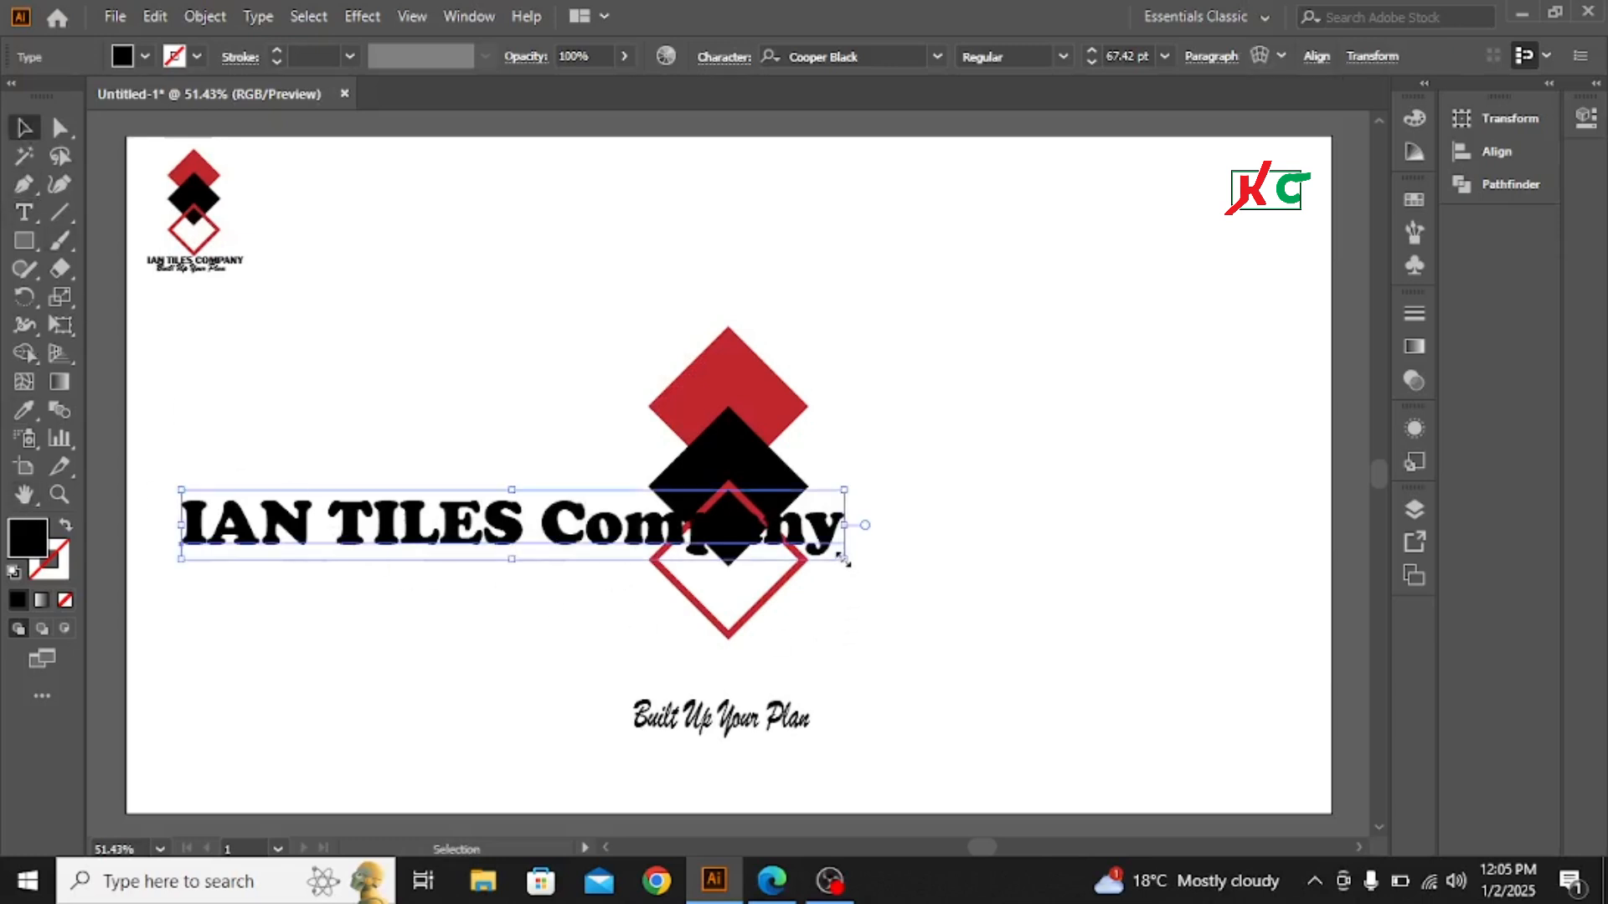
{"action": "left_click_drag", "start_coordinate": [844, 560], "coordinate": [658, 541]}
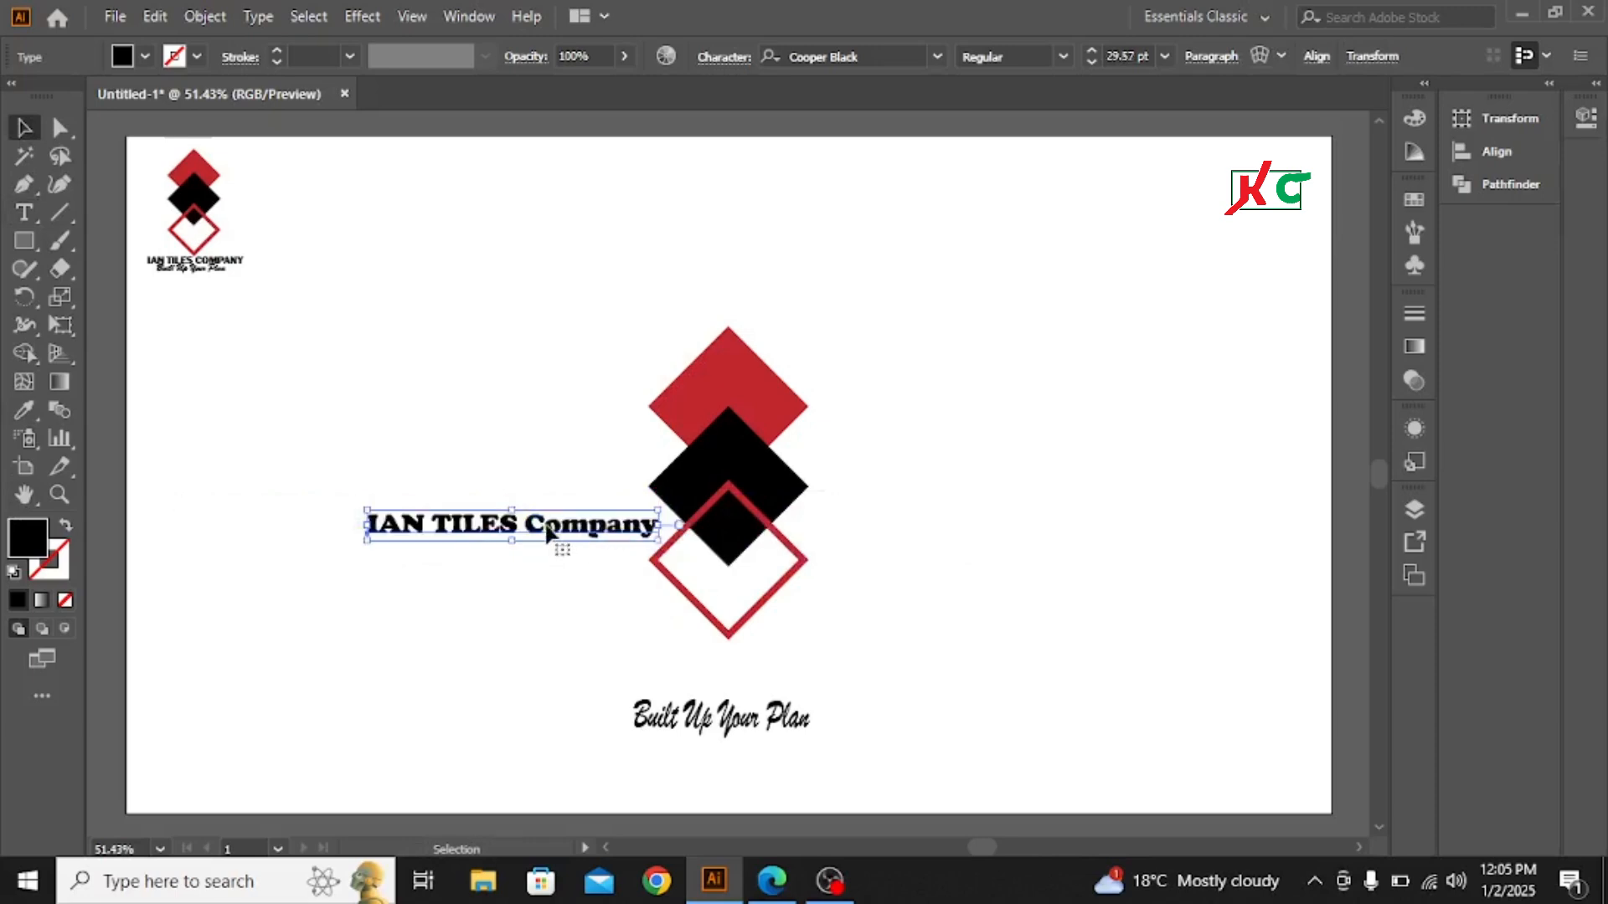
{"action": "left_click_drag", "start_coordinate": [546, 533], "coordinate": [755, 657]}
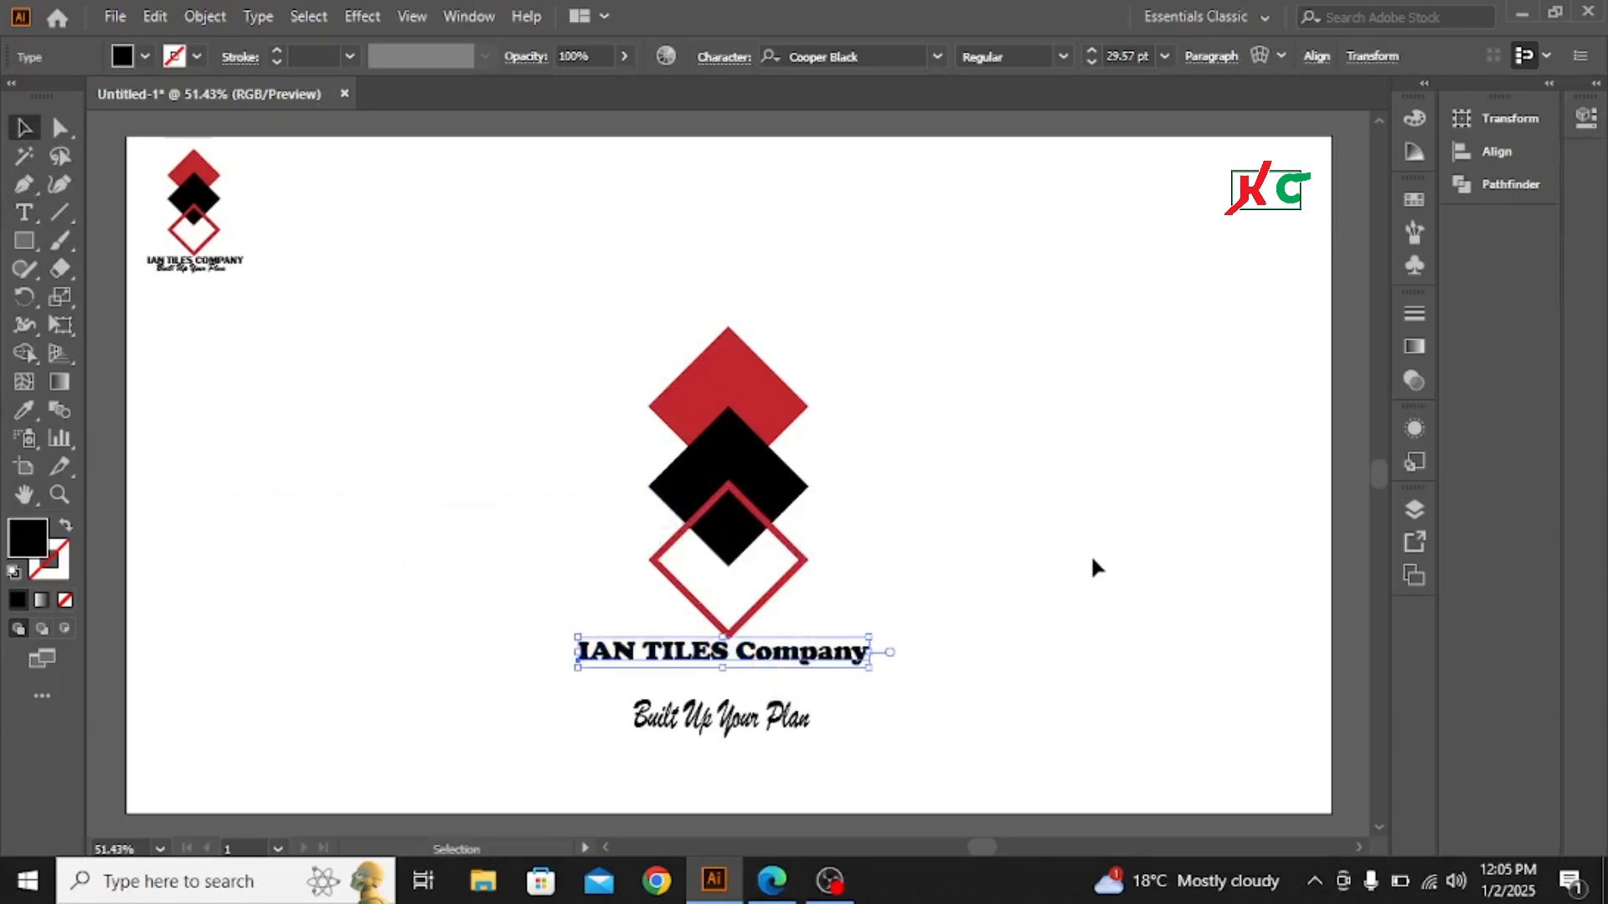
{"action": "left_click", "coordinate": [1090, 565]}
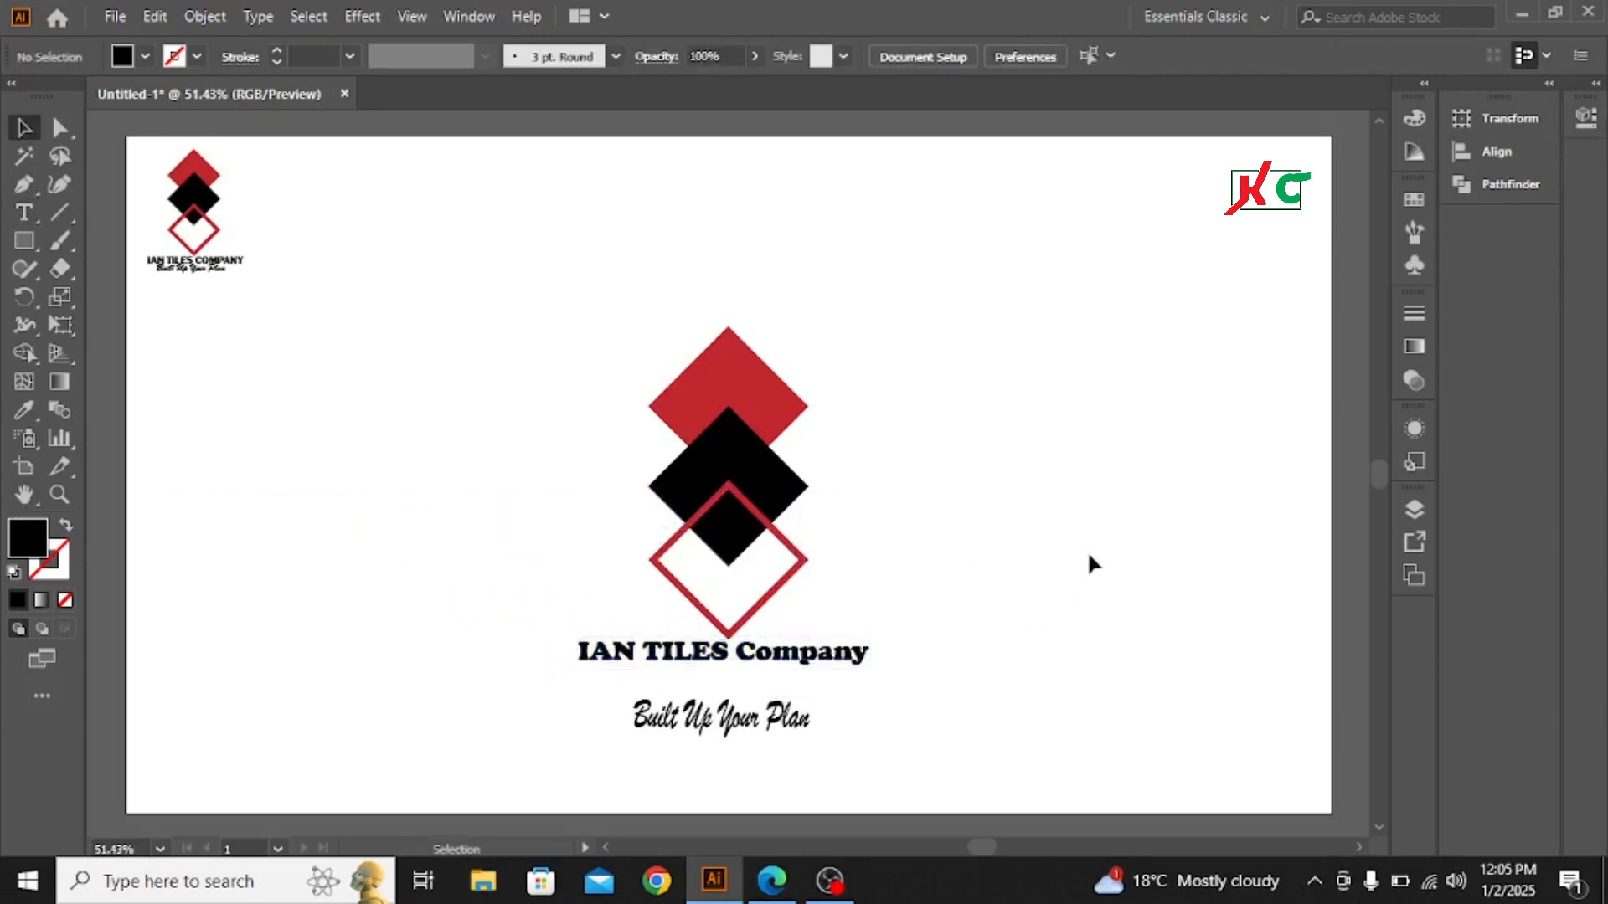
- Move the slogan up directly beneath the company name and deselect it
{"action": "left_click", "coordinate": [733, 725]}
{"action": "left_click_drag", "start_coordinate": [734, 725], "coordinate": [734, 694]}
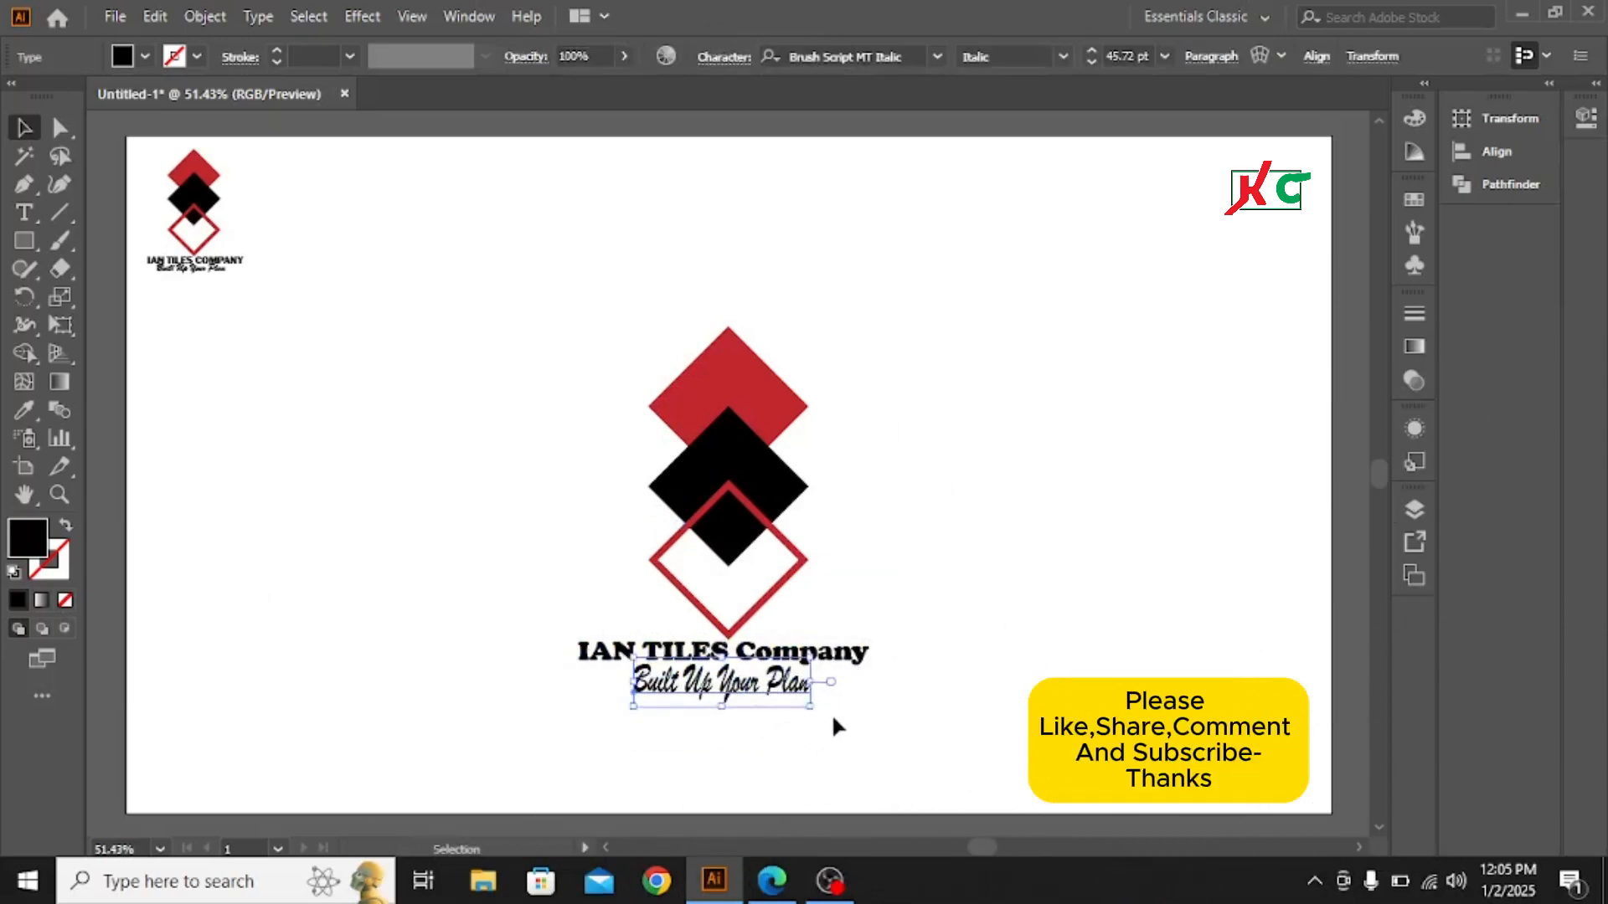
{"action": "left_click", "coordinate": [911, 717]}
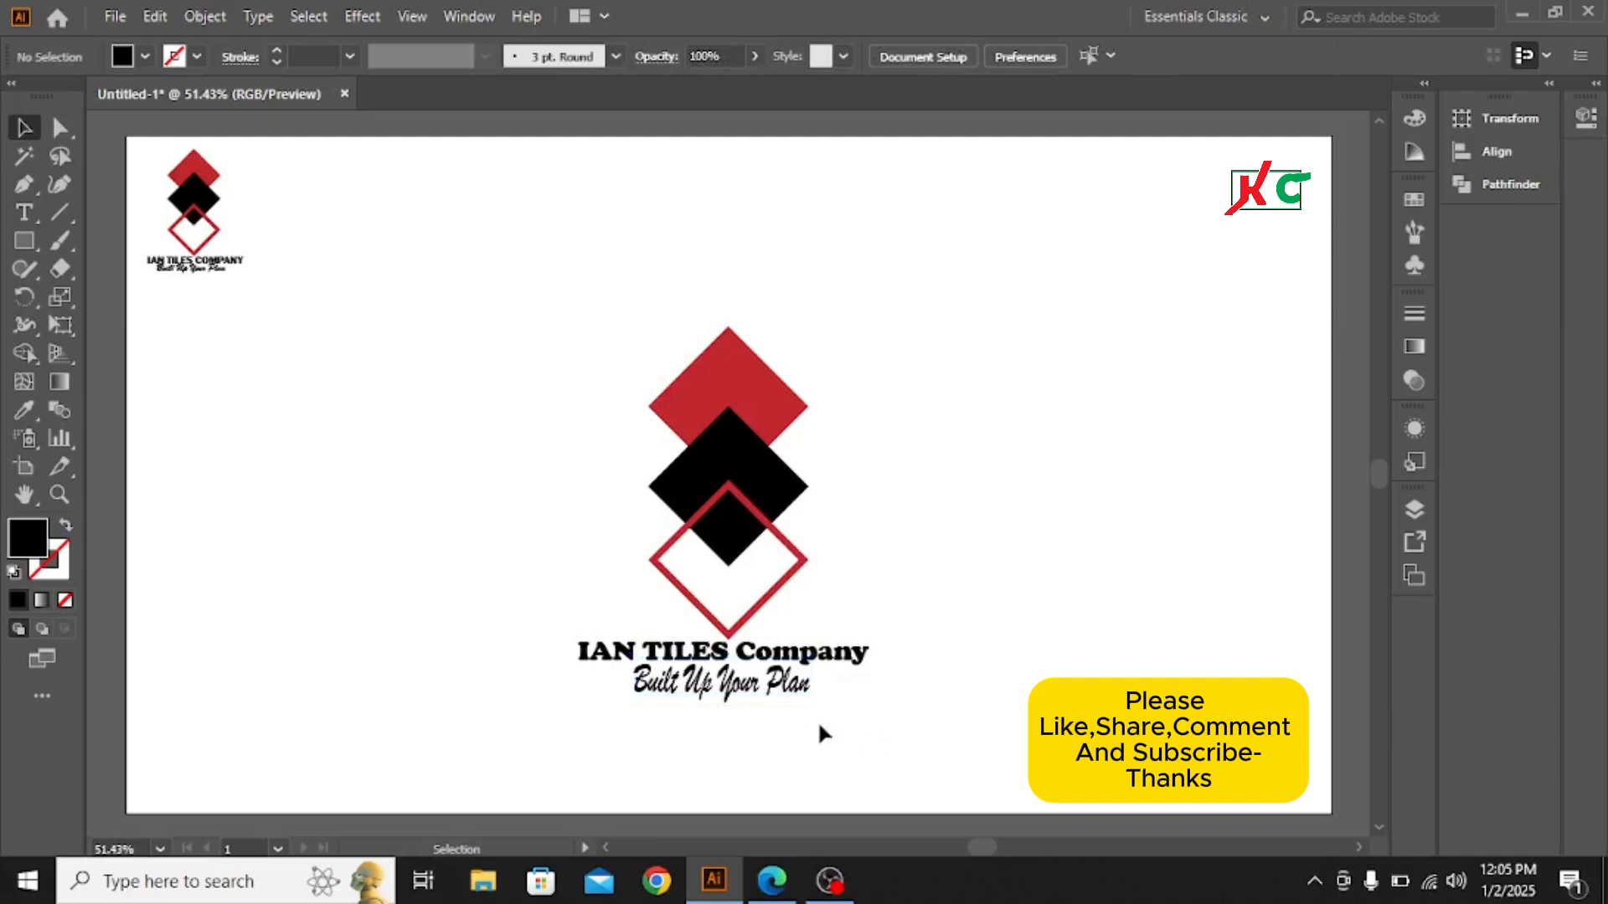
- Enlarge the company name slightly about its center, keeping it between the outlined diamond and the slogan, and deselect it
{"action": "left_click", "coordinate": [809, 654]}
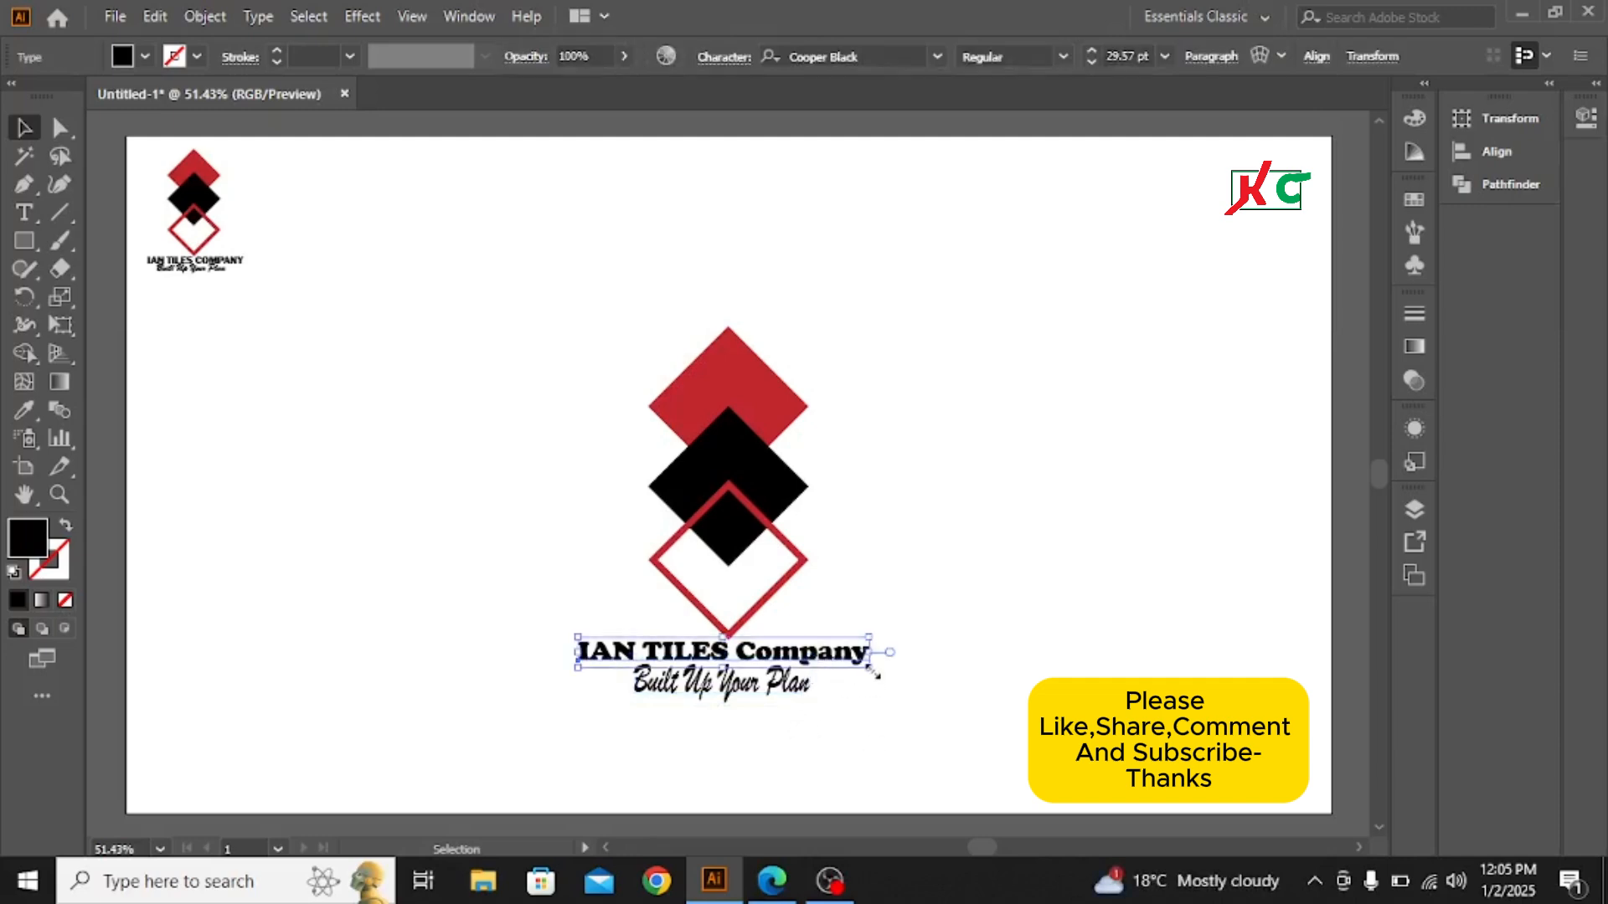
{"action": "left_click_drag", "start_coordinate": [872, 671], "coordinate": [889, 690]}
{"action": "left_click", "coordinate": [883, 725]}
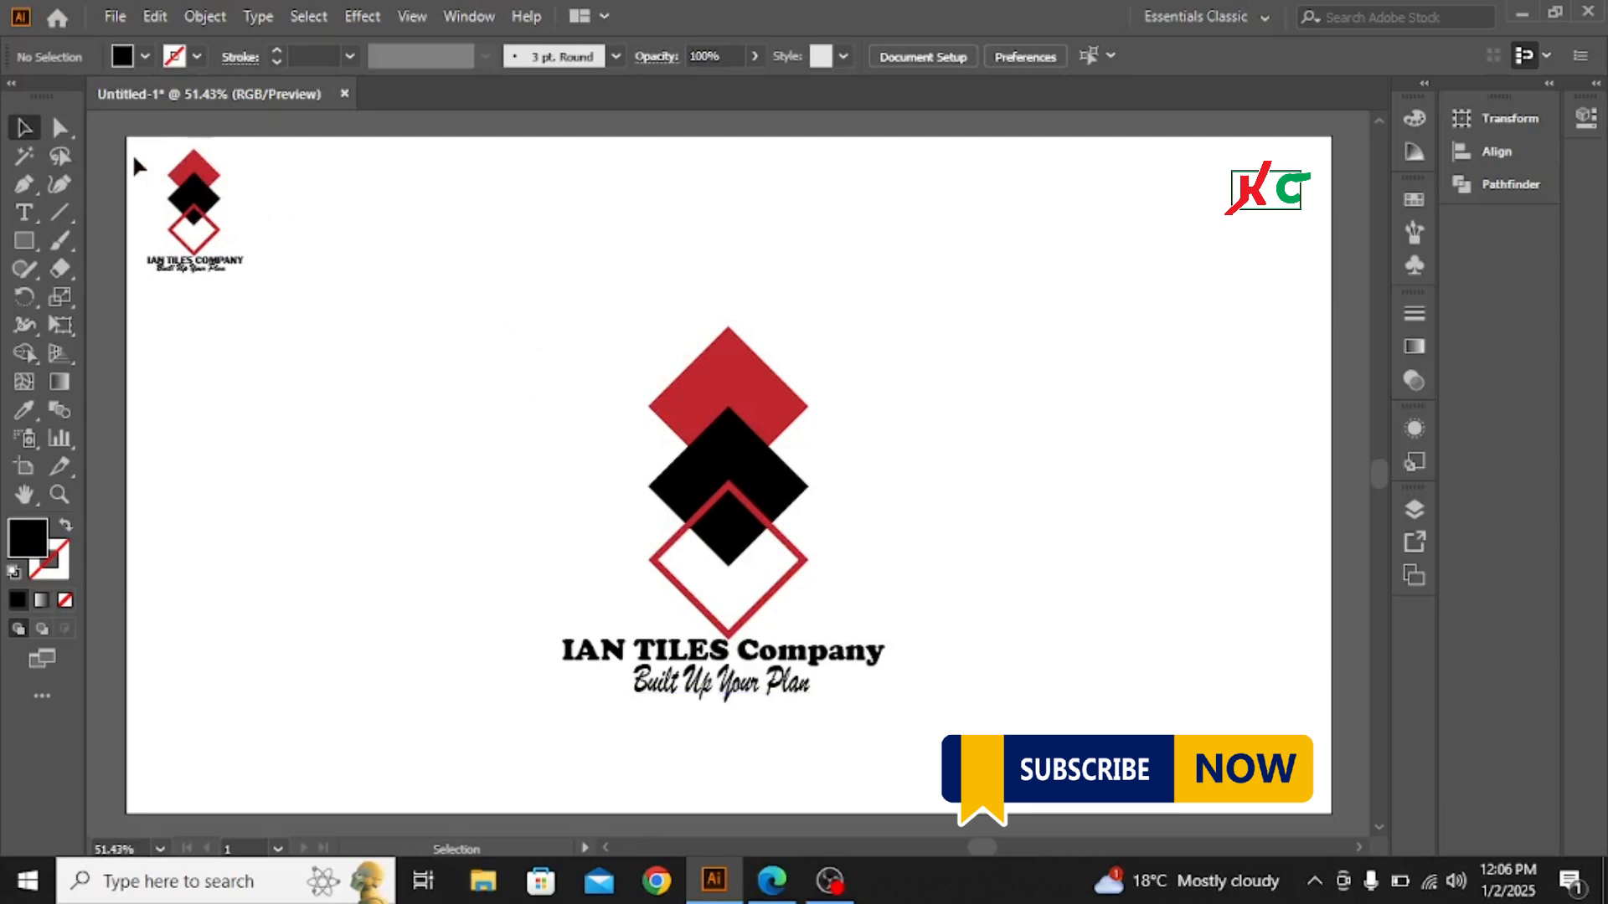
- Move the small reference logo out of the artboard's corner to beside the recreated logo and scale it up proportionally to over twice its size
{"action": "left_click_drag", "start_coordinate": [146, 157], "coordinate": [300, 279]}
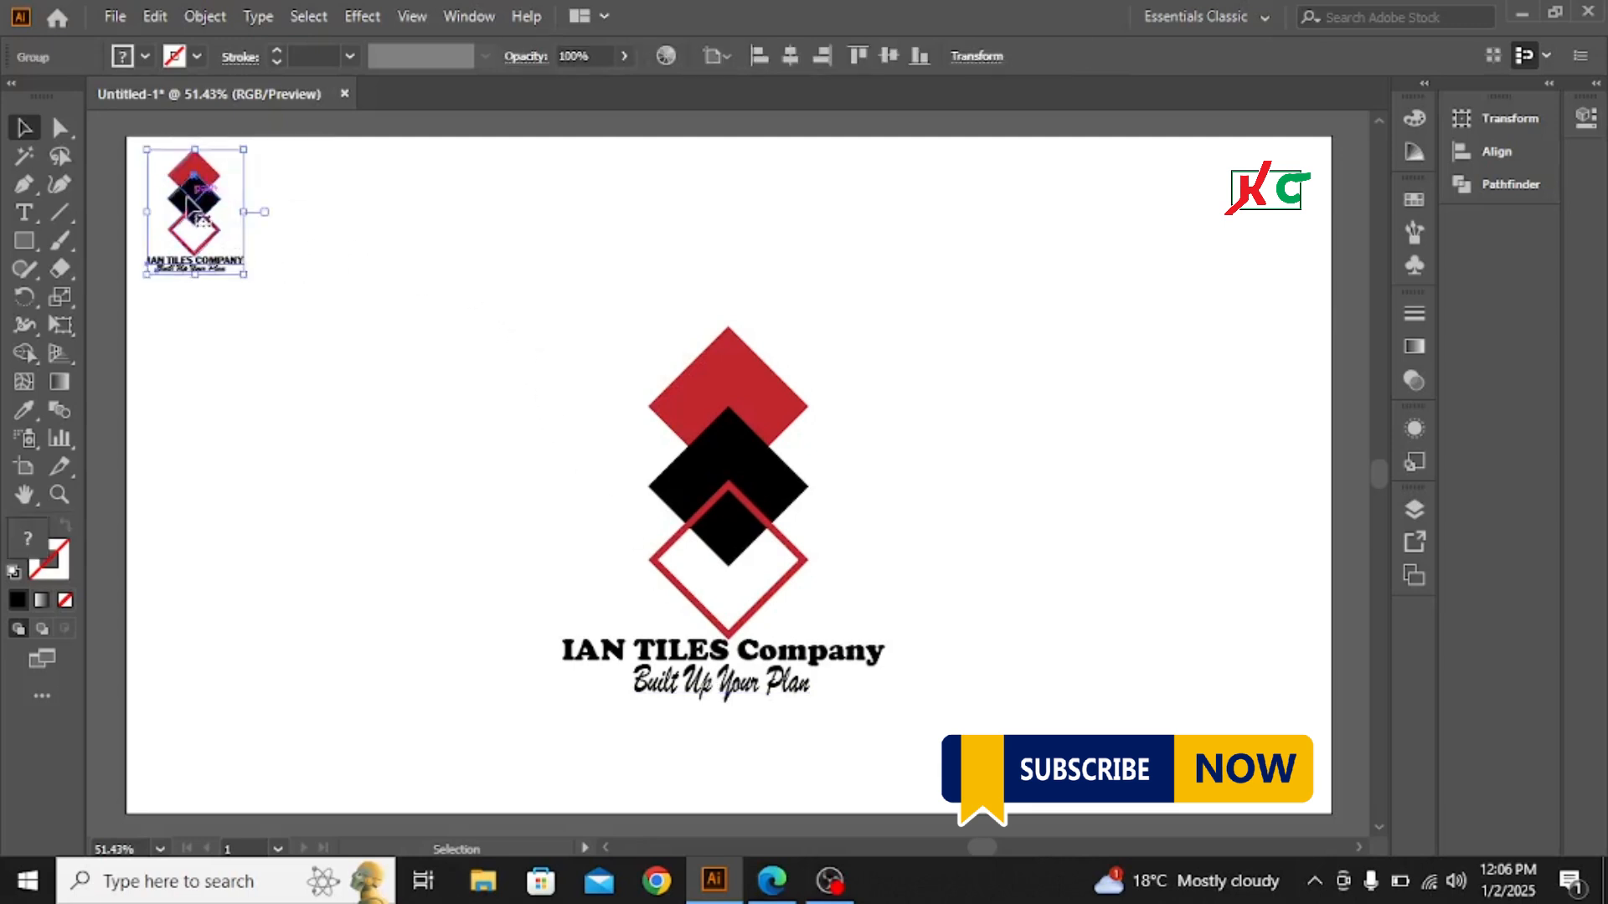
{"action": "left_click_drag", "start_coordinate": [231, 254], "coordinate": [404, 448]}
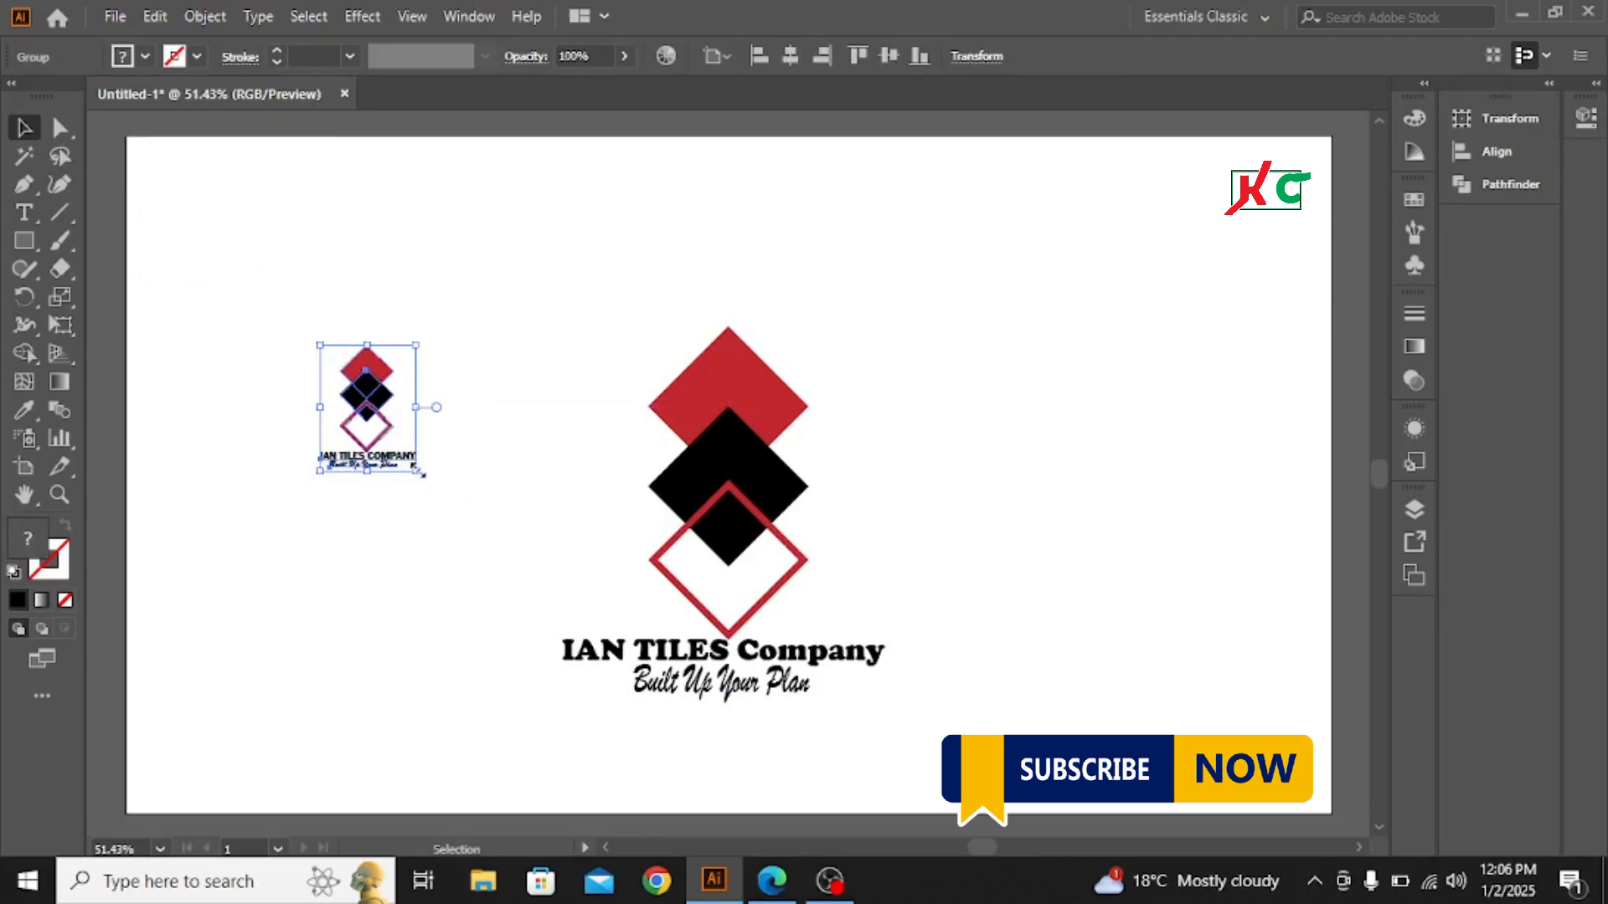
{"action": "left_click_drag", "start_coordinate": [419, 473], "coordinate": [478, 551]}
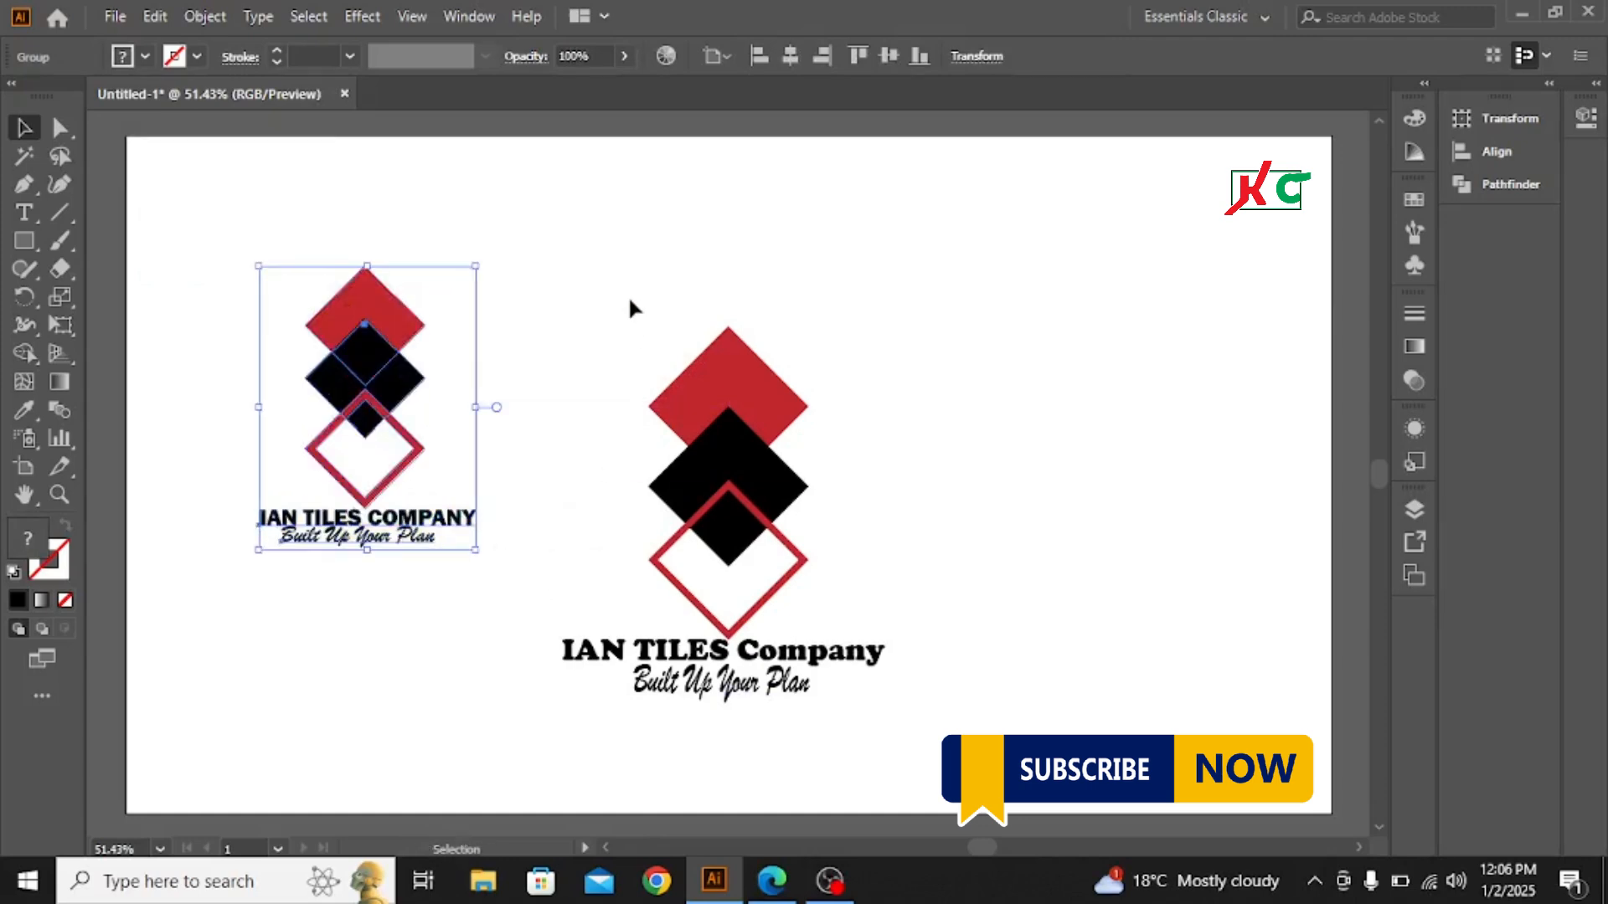
- Delete the recreated logo with its diamonds, company name and slogan
{"action": "left_click_drag", "start_coordinate": [630, 308], "coordinate": [871, 709]}
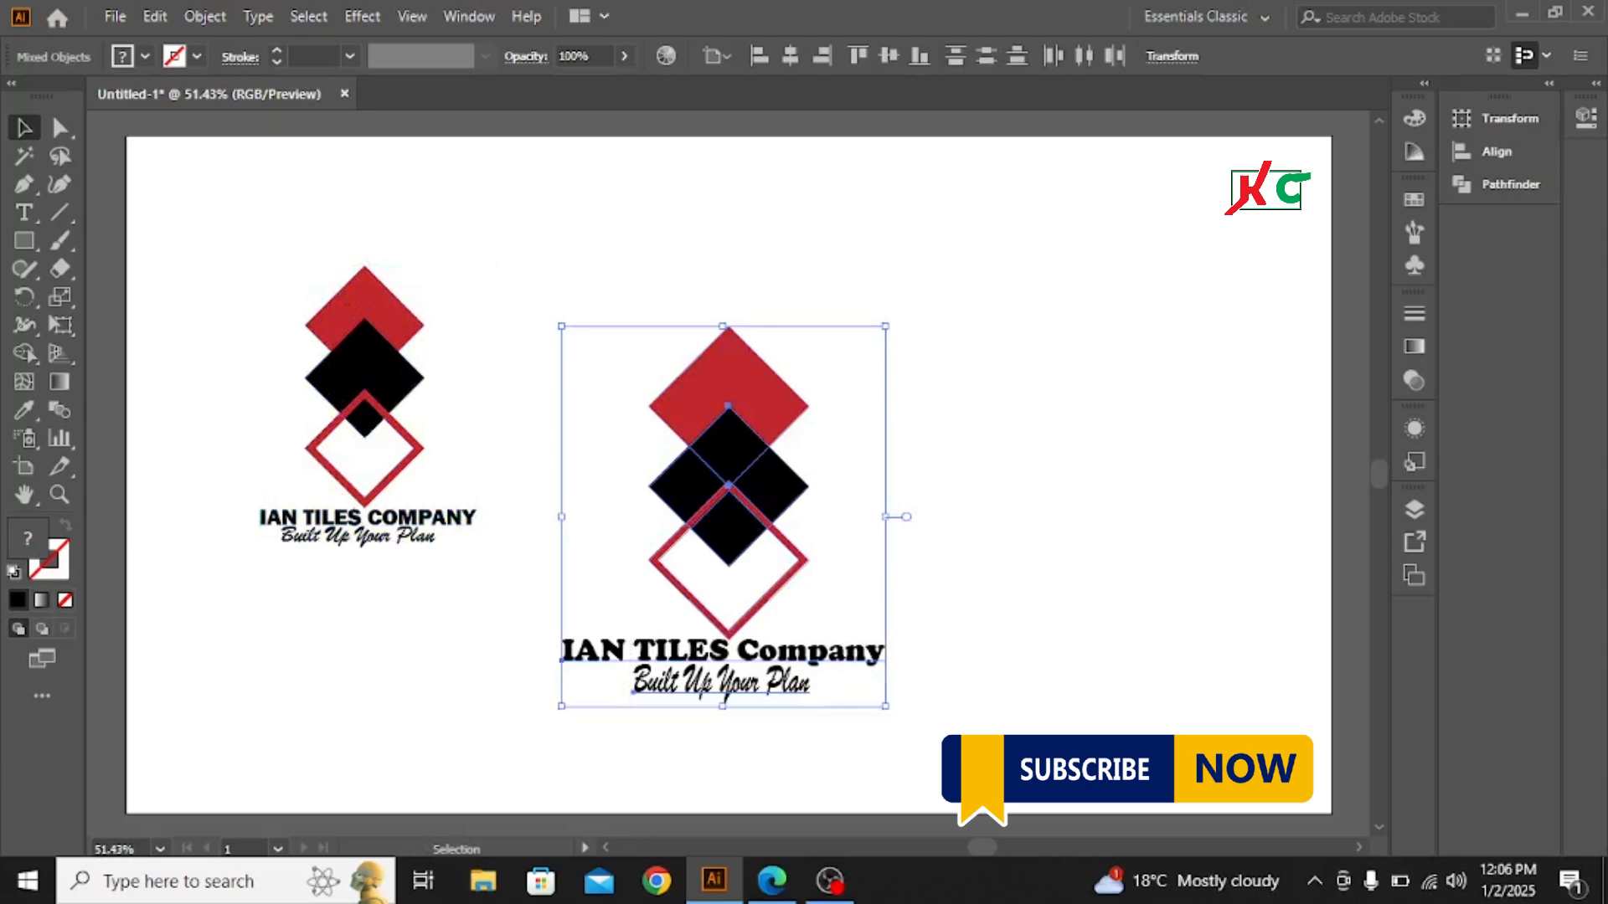
{"action": "key", "text": "Delete"}
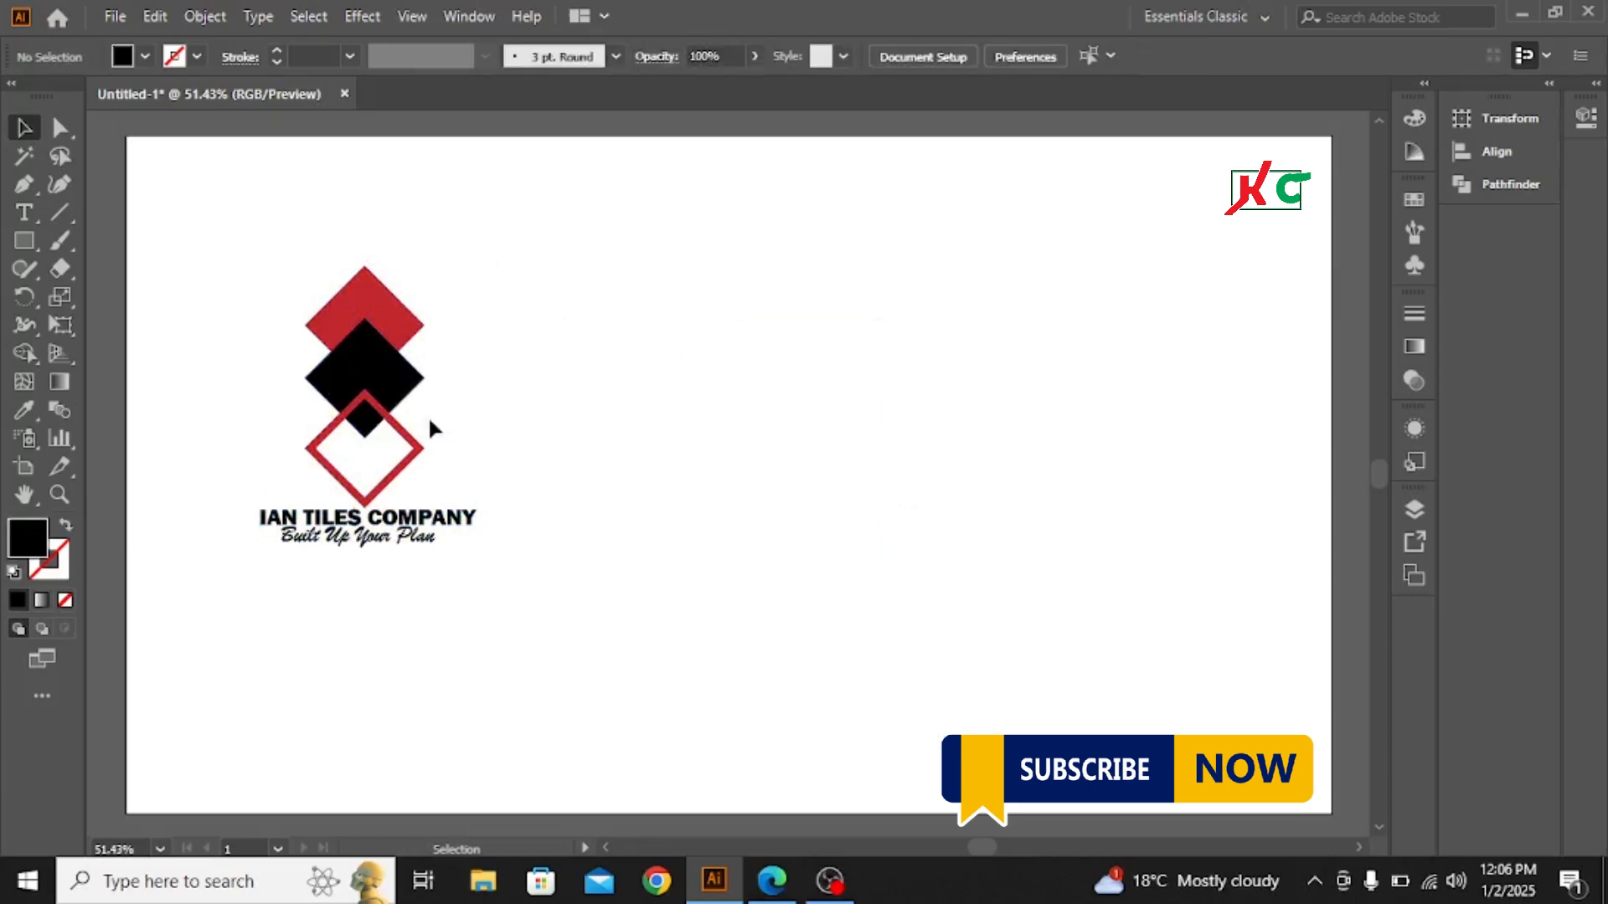
- Enlarge the remaining logo group proportionally about its center until it spans most of the artboard's height
{"action": "left_click_drag", "start_coordinate": [257, 264], "coordinate": [685, 679]}
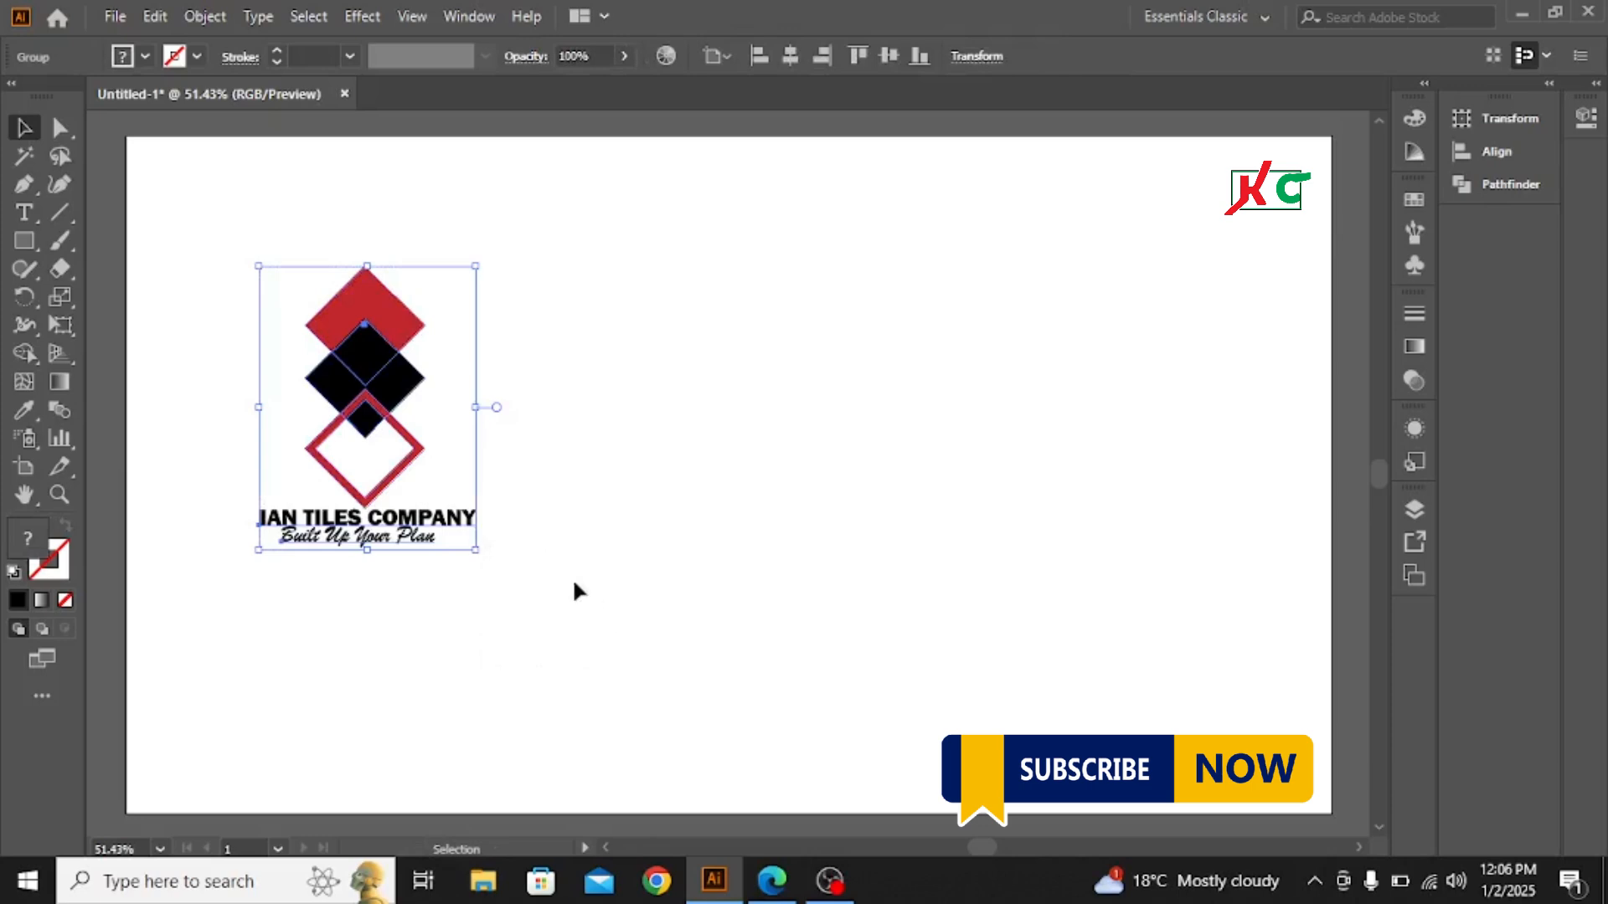
{"action": "left_click_drag", "start_coordinate": [479, 550], "coordinate": [662, 654]}
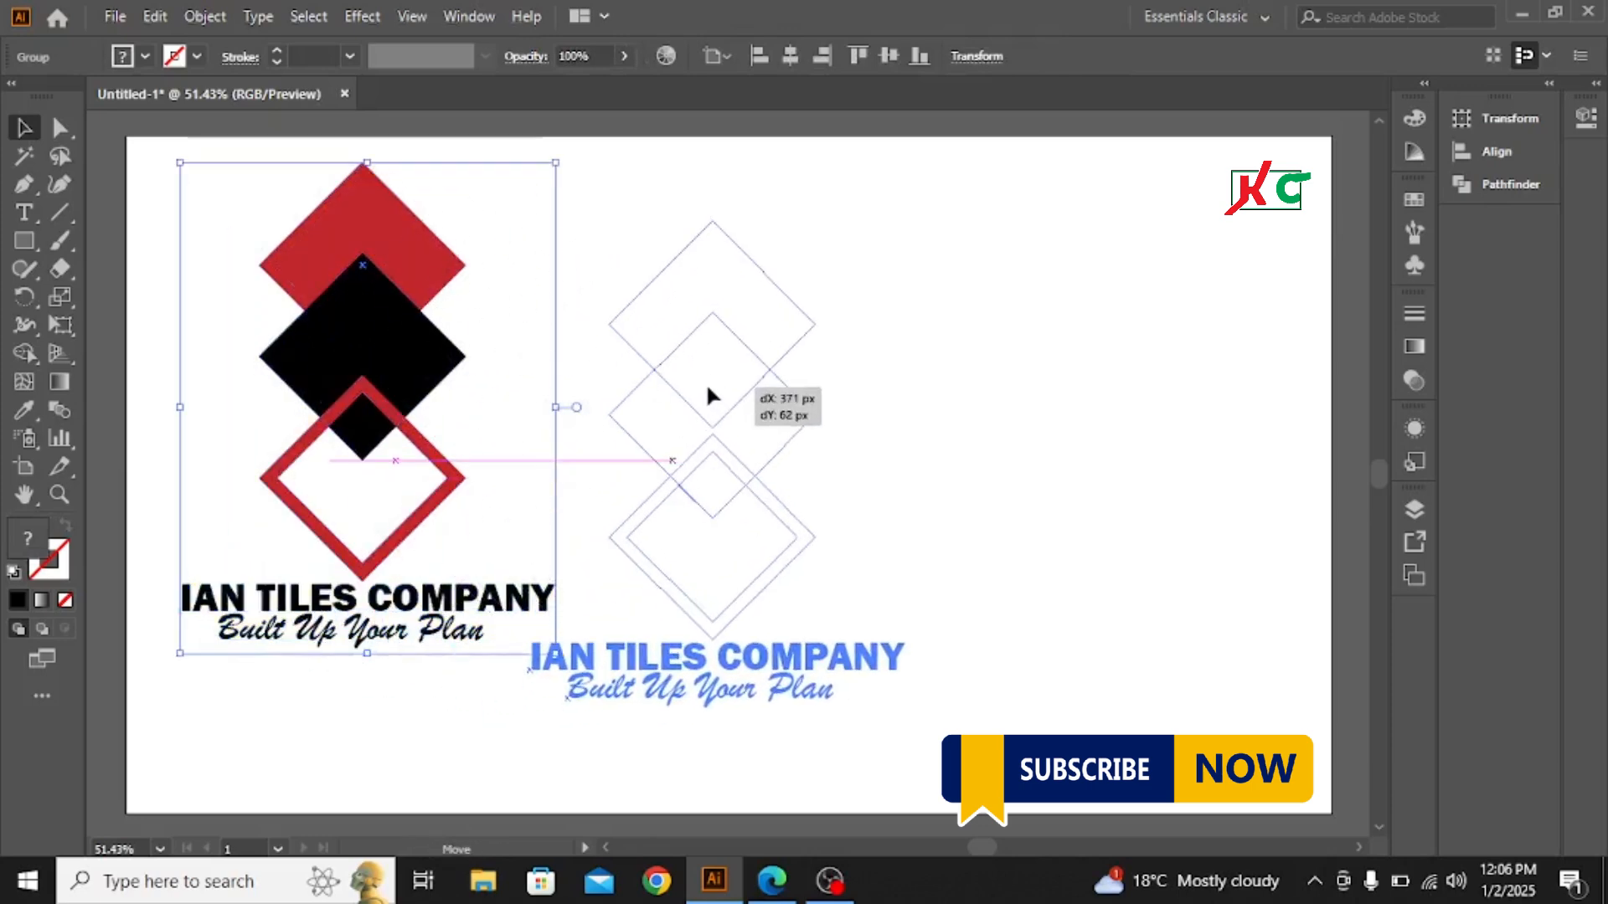